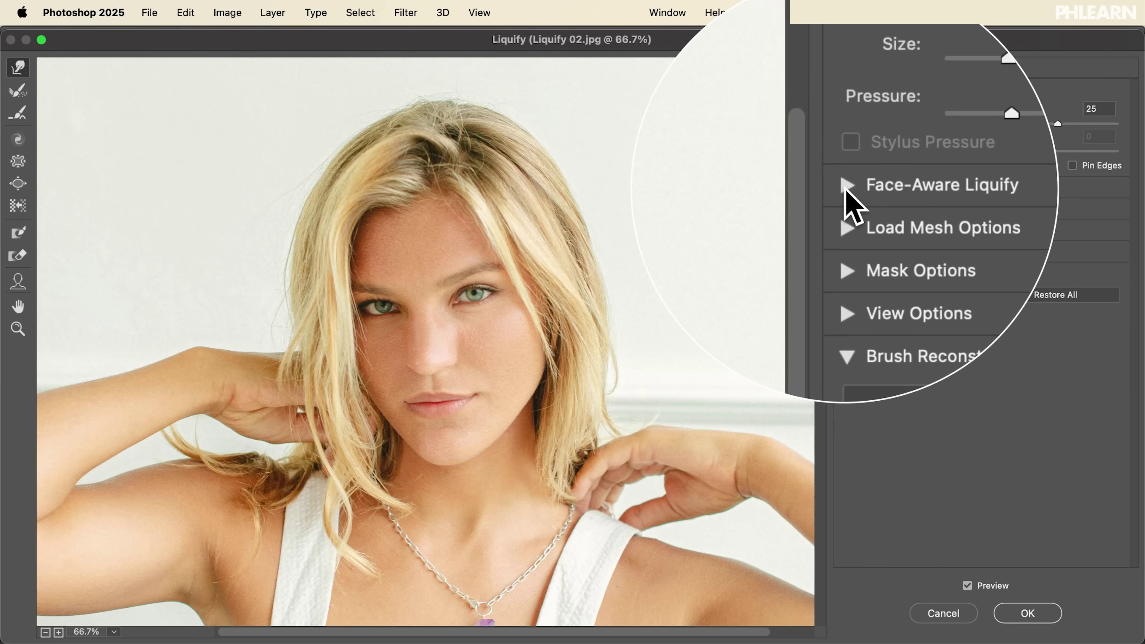
- Enlarge the eyes of Face #1 in the portrait with the Face-Aware Liquify eye size settings
left_click(847, 186)
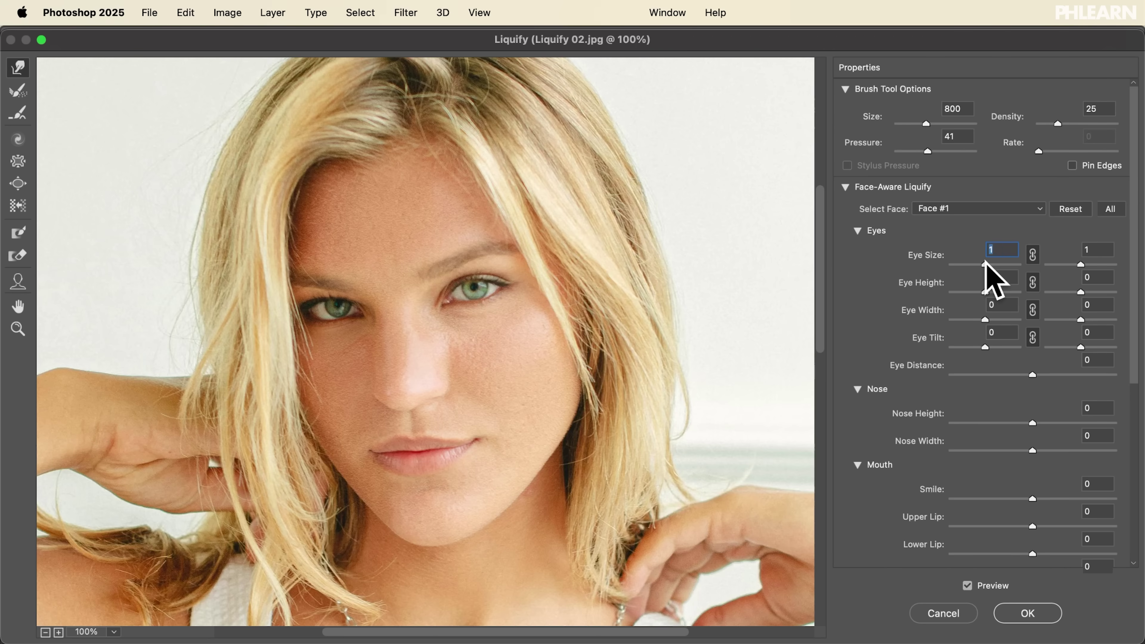
mouse_move(985, 263)
left_mouse_down()
mouse_move(1007, 263)
mouse_move(981, 263)
mouse_move(998, 263)
left_mouse_up()
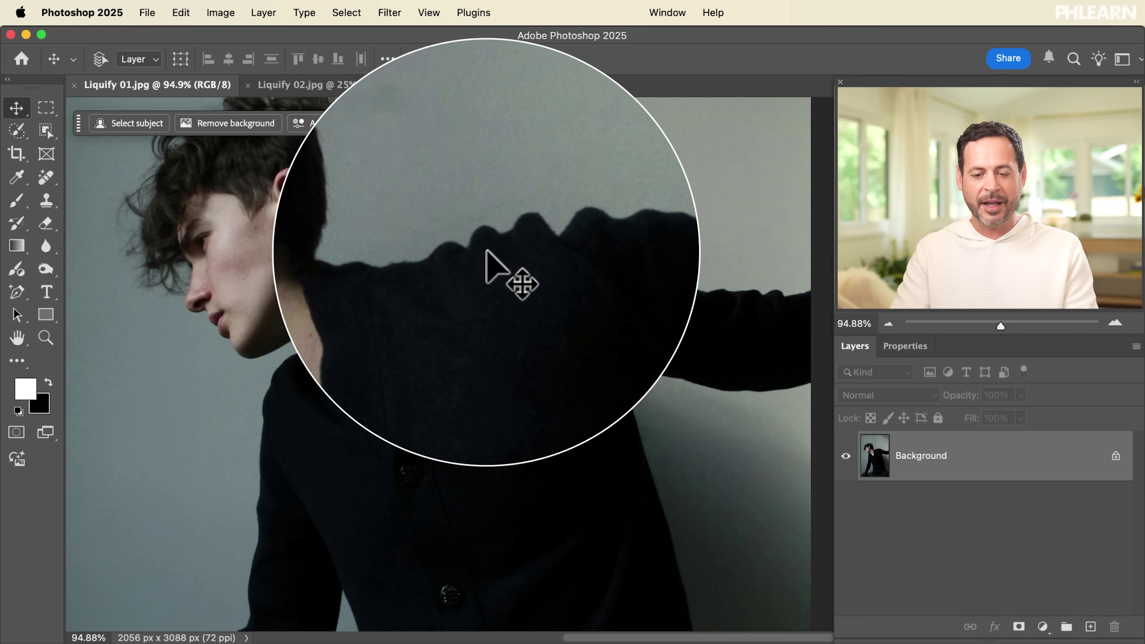
- Convert the Background layer of Liquify 01.jpg for Smart Filters and open it in the Liquify filter
scroll(632, 271, "down", 10)
scroll(631, 271, "left", 5)
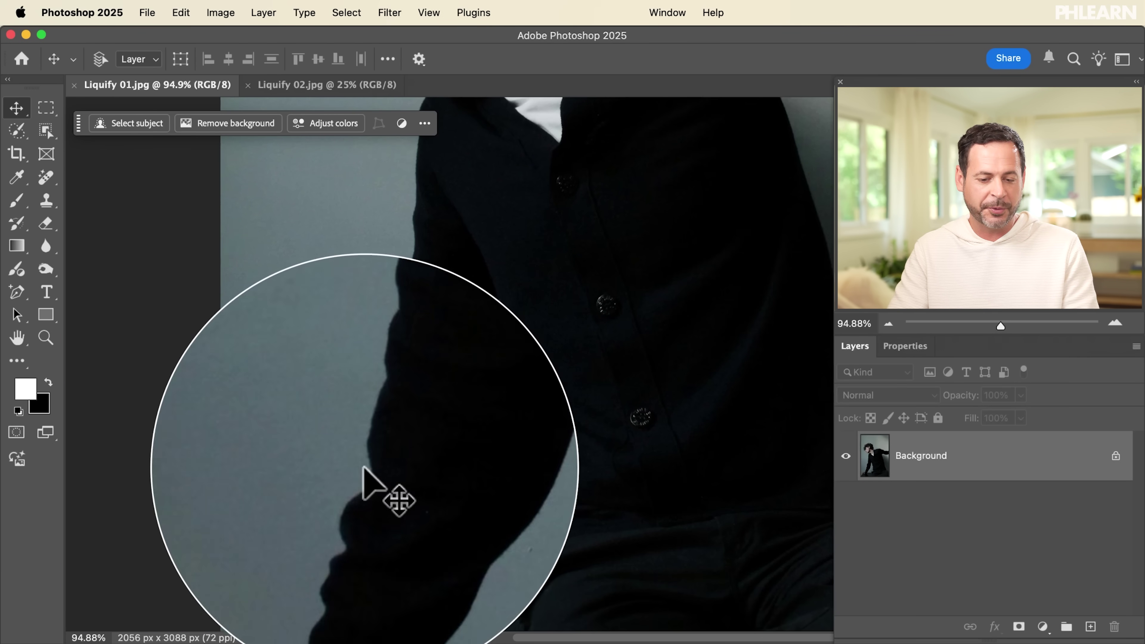
scroll(556, 298, "up", 10)
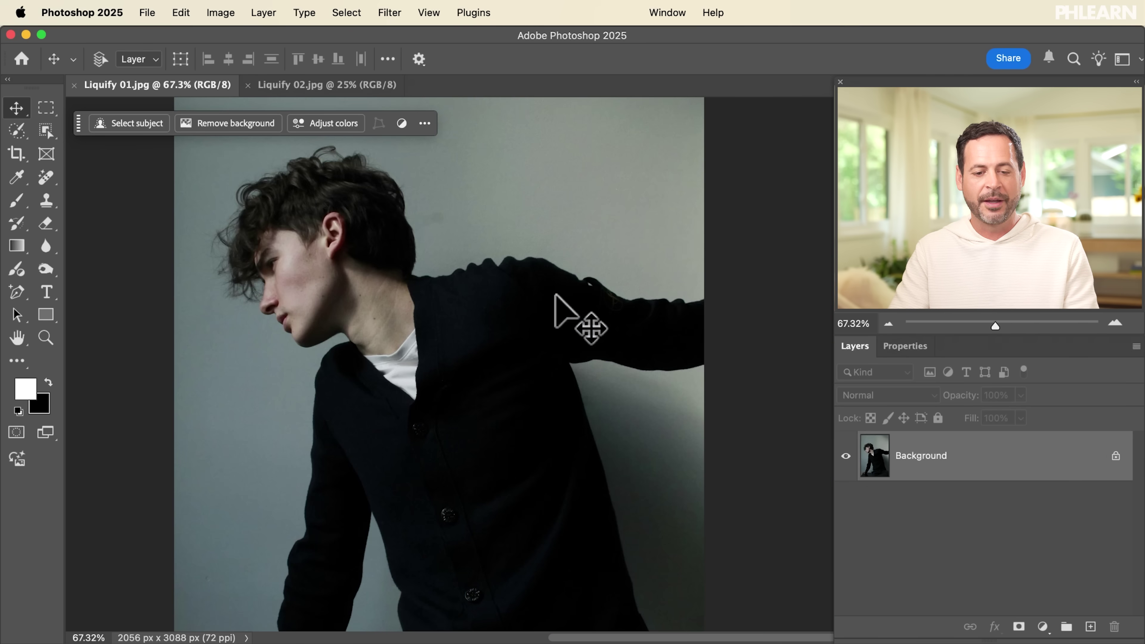
scroll(555, 297, "up", 3)
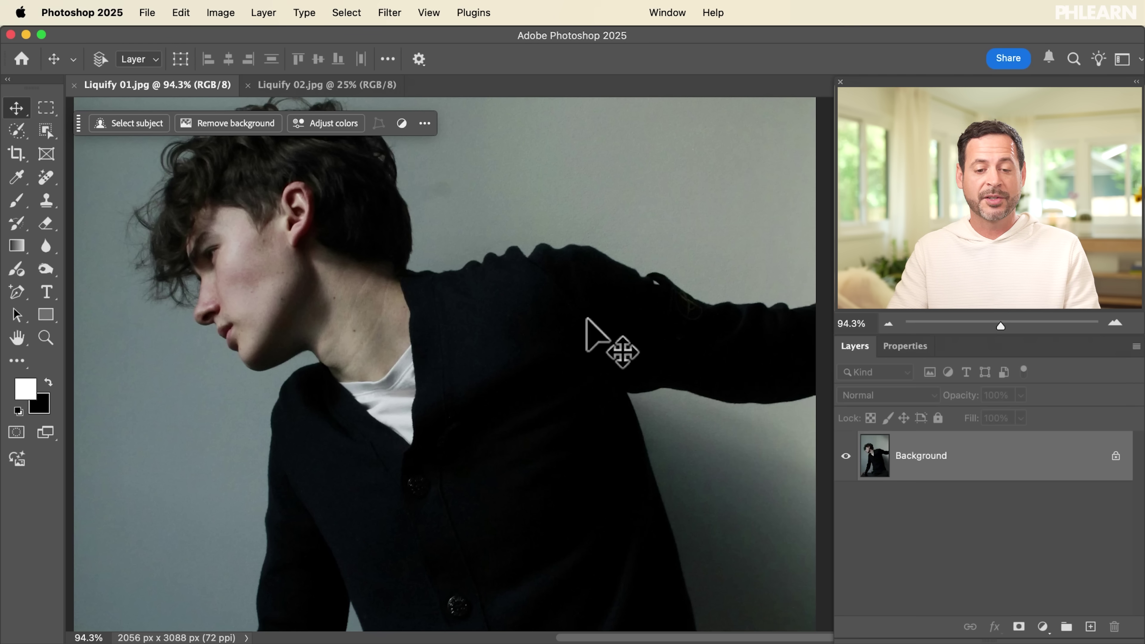
left_click(388, 13)
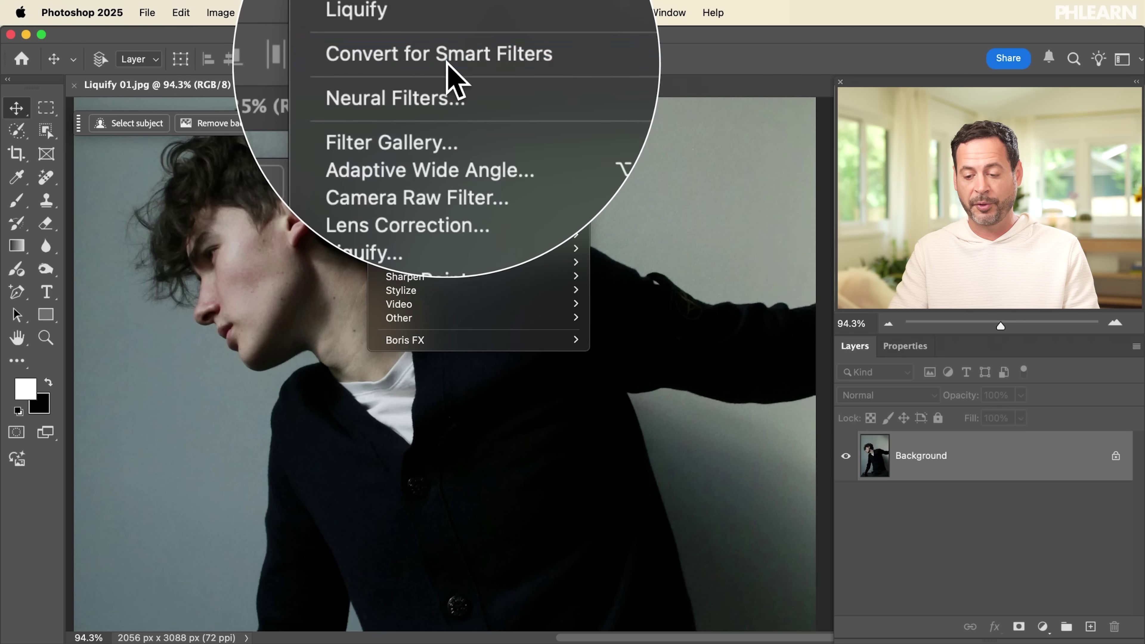
left_click(447, 68)
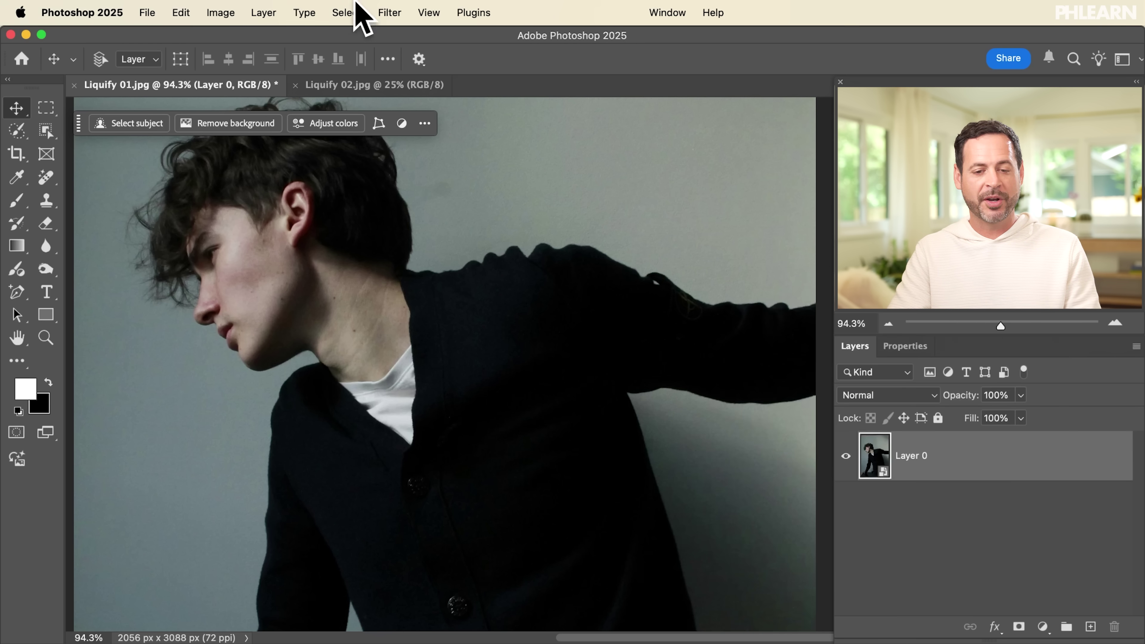
left_click(390, 14)
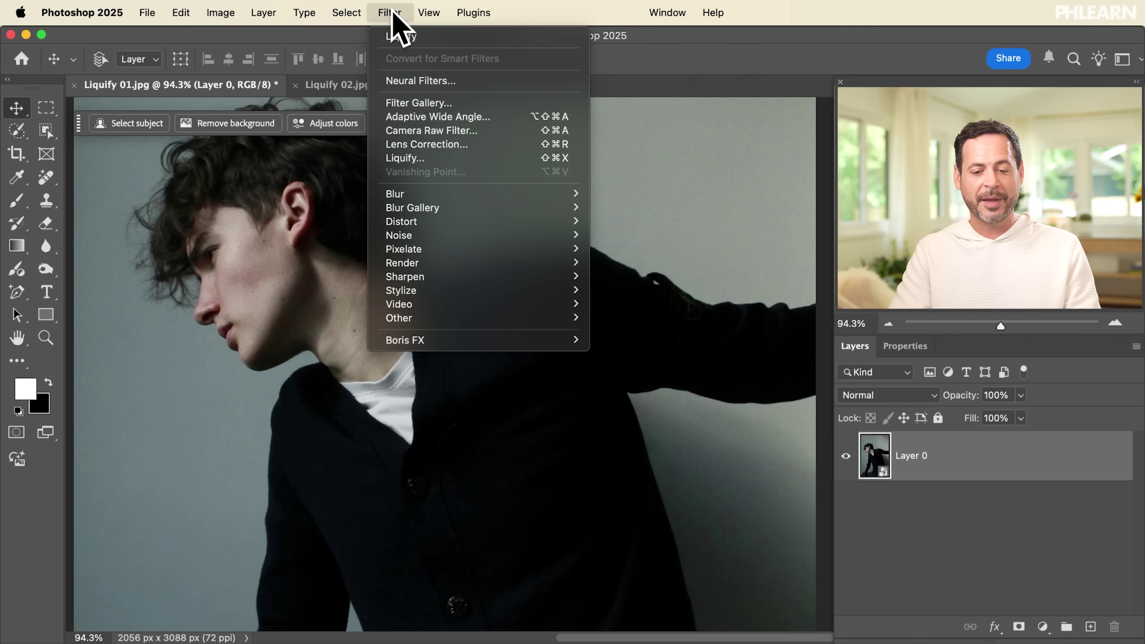
left_click(430, 161)
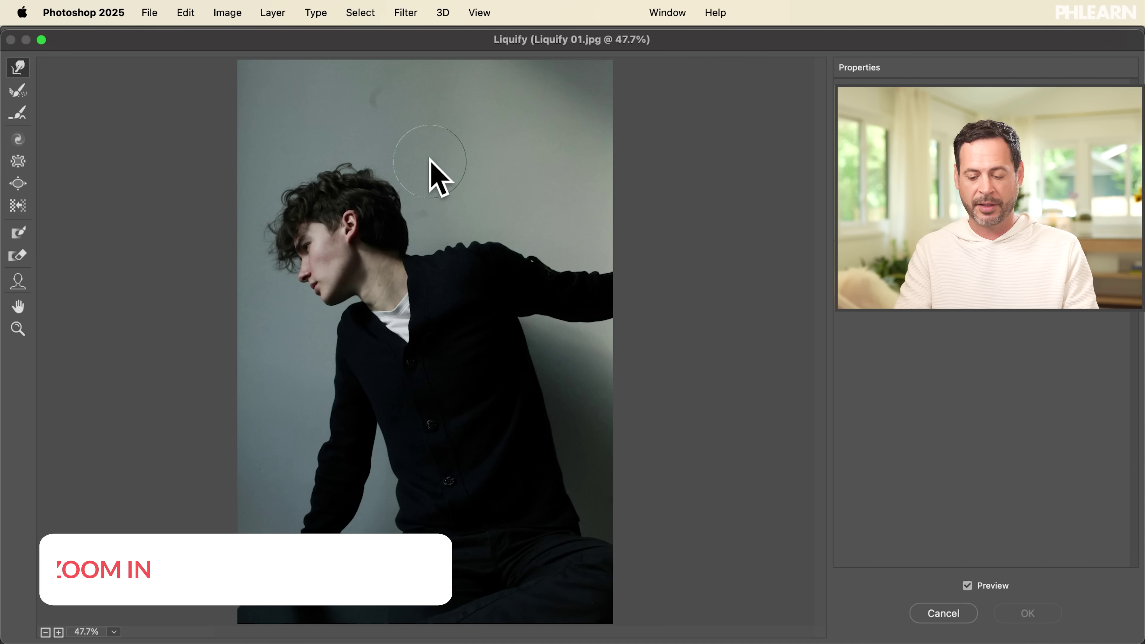
- Push the sweater's raised shoulder upward and outward with several Forward Warp strokes at brush size 400
key("super+plus")
key("super+plus")
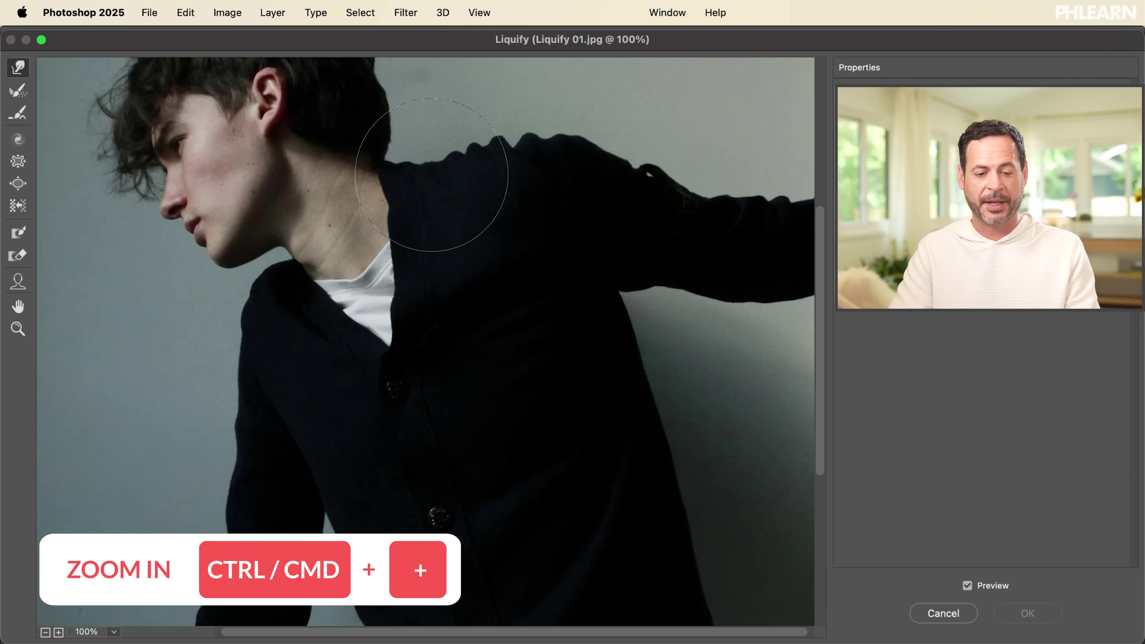
left_click_drag(473, 199, 401, 320)
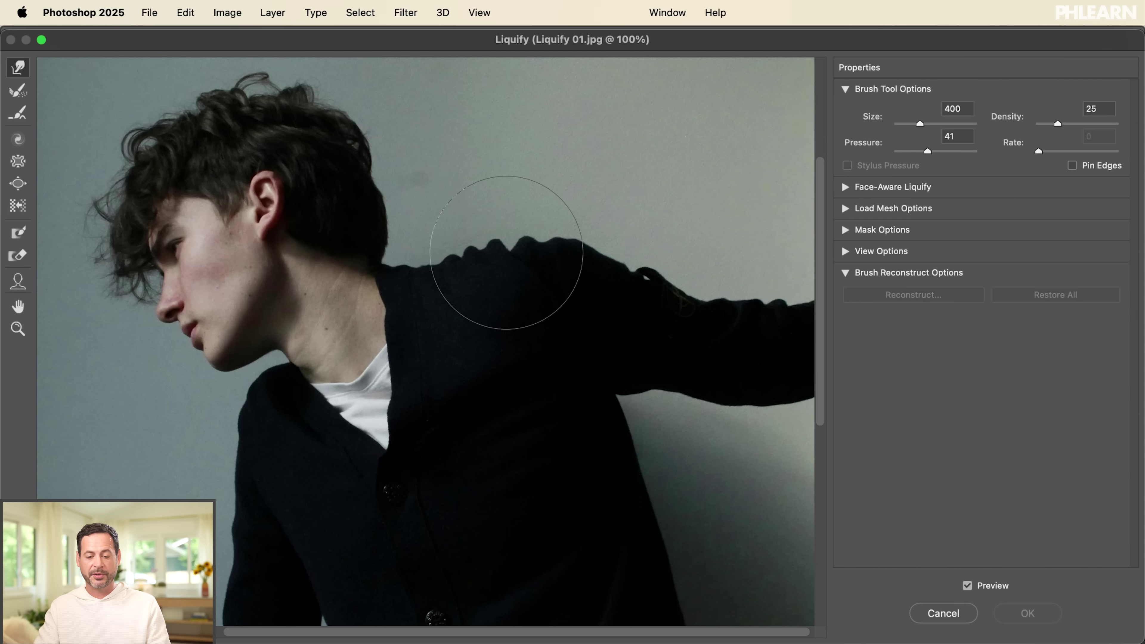
left_click_drag(516, 255, 513, 221)
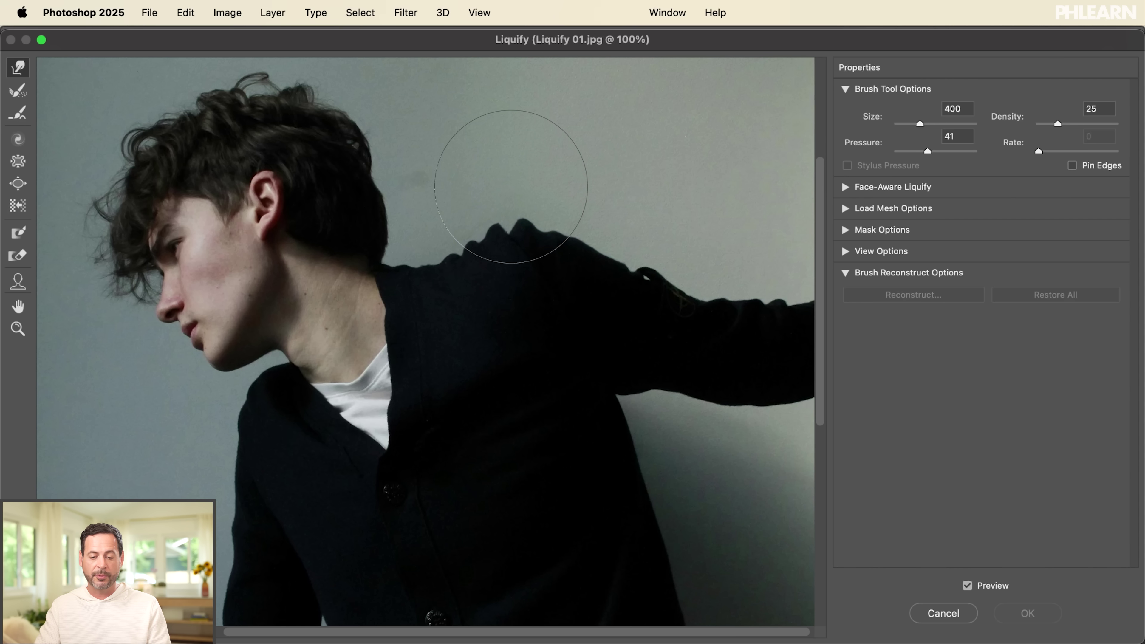
left_click_drag(525, 303, 545, 197)
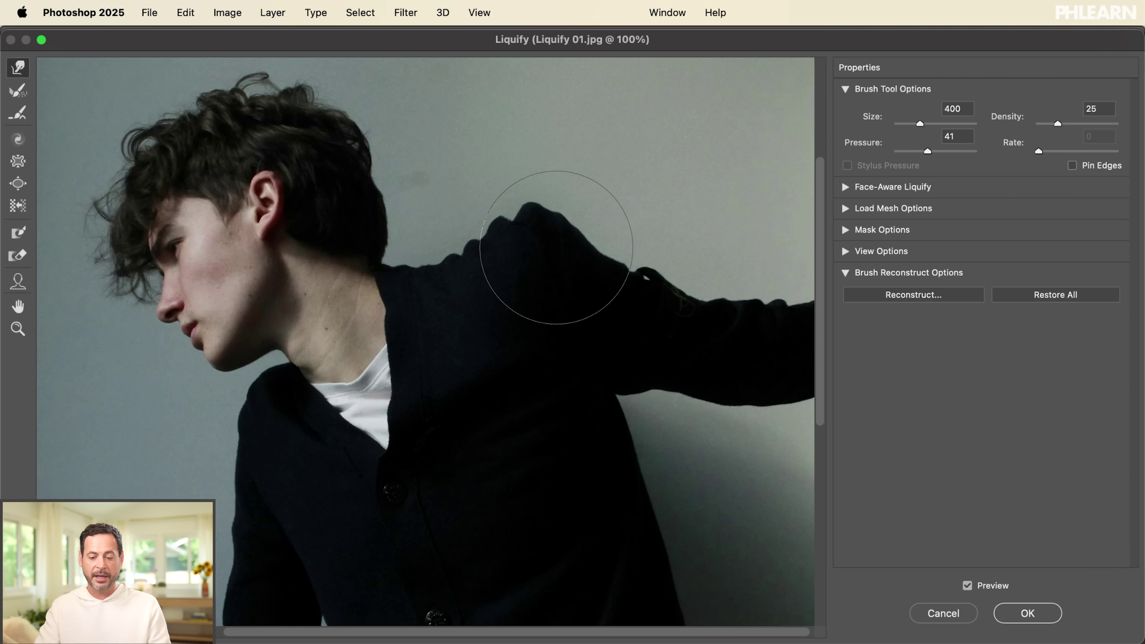
left_click_drag(553, 292, 613, 176)
mouse_move(572, 303)
left_mouse_down()
mouse_move(568, 256)
mouse_move(642, 185)
left_mouse_up()
left_click_drag(510, 305, 505, 172)
mouse_move(530, 262)
left_mouse_down()
mouse_move(545, 212)
mouse_move(563, 225)
mouse_move(583, 167)
left_mouse_up()
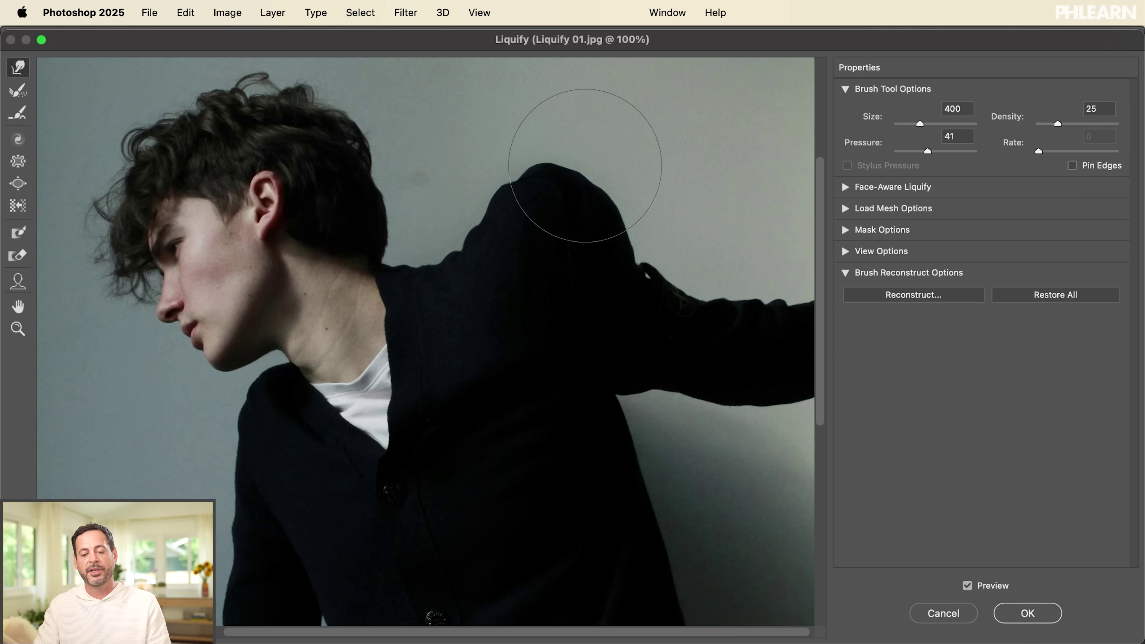
left_click_drag(476, 259, 450, 188)
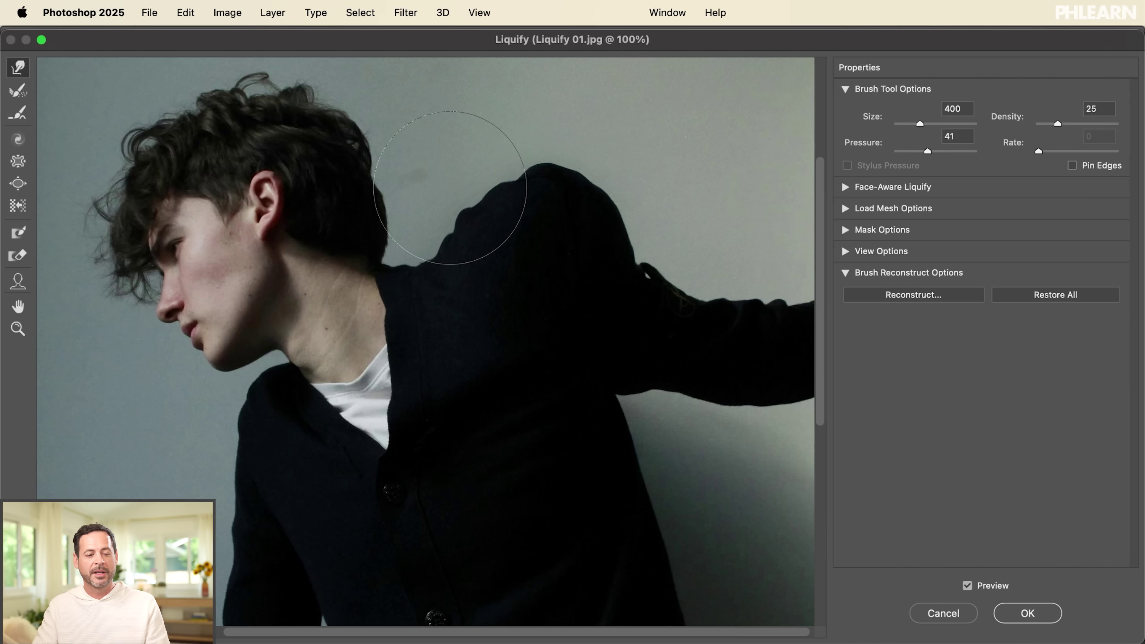
- Restore the distorted shoulder to its original shape by painting over it with a smaller Reconstruct brush
left_click(18, 90)
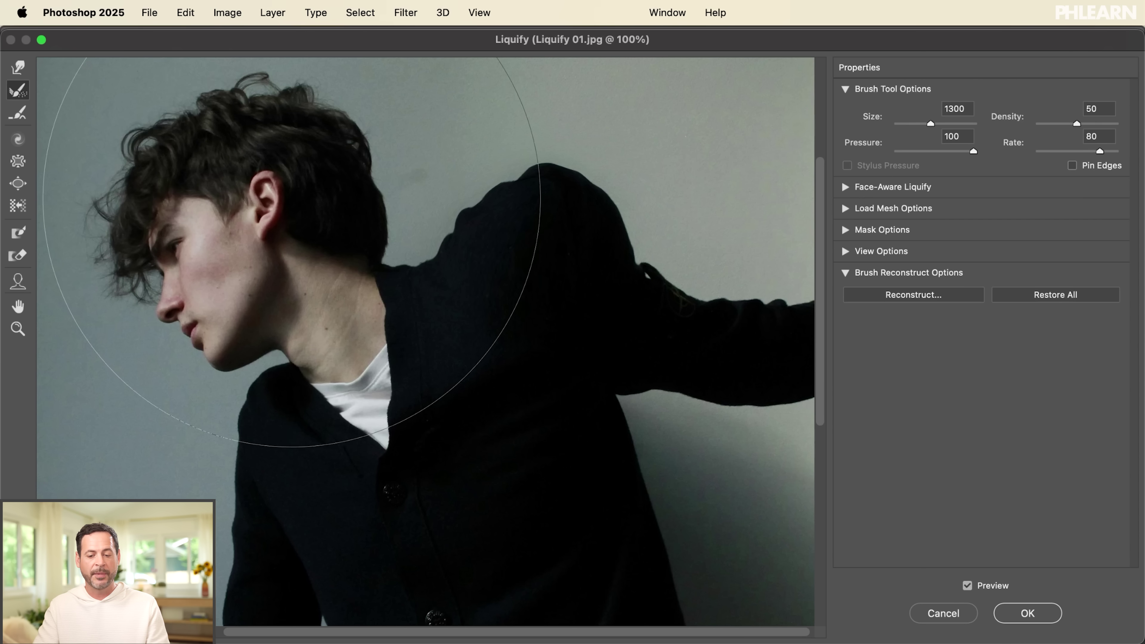
key("bracketleft")
key("bracketleft")
key("bracketleft")
key("bracketleft")
key("bracketleft")
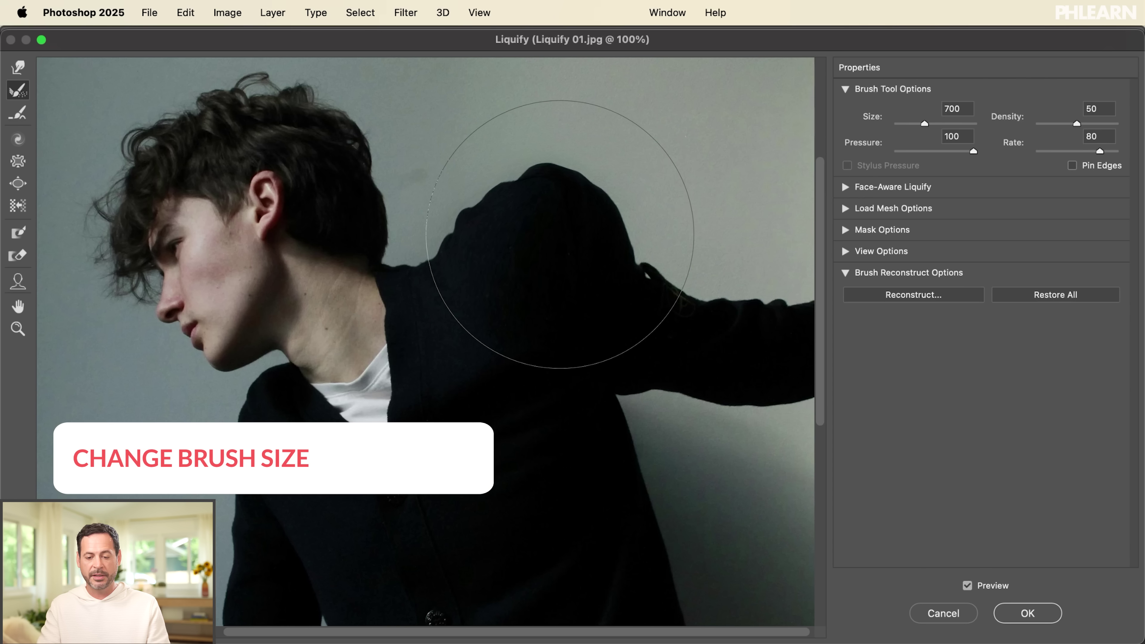
key("bracketleft")
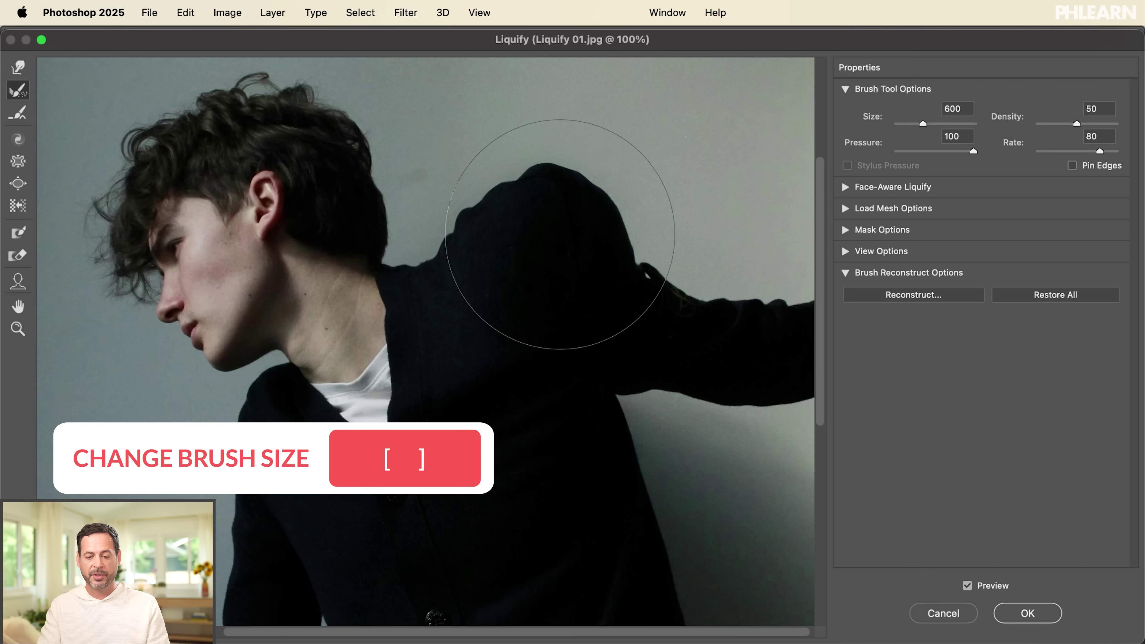
mouse_move(560, 234)
left_mouse_down()
mouse_move(555, 210)
mouse_move(527, 207)
mouse_move(480, 232)
mouse_move(530, 279)
mouse_move(598, 261)
left_mouse_up()
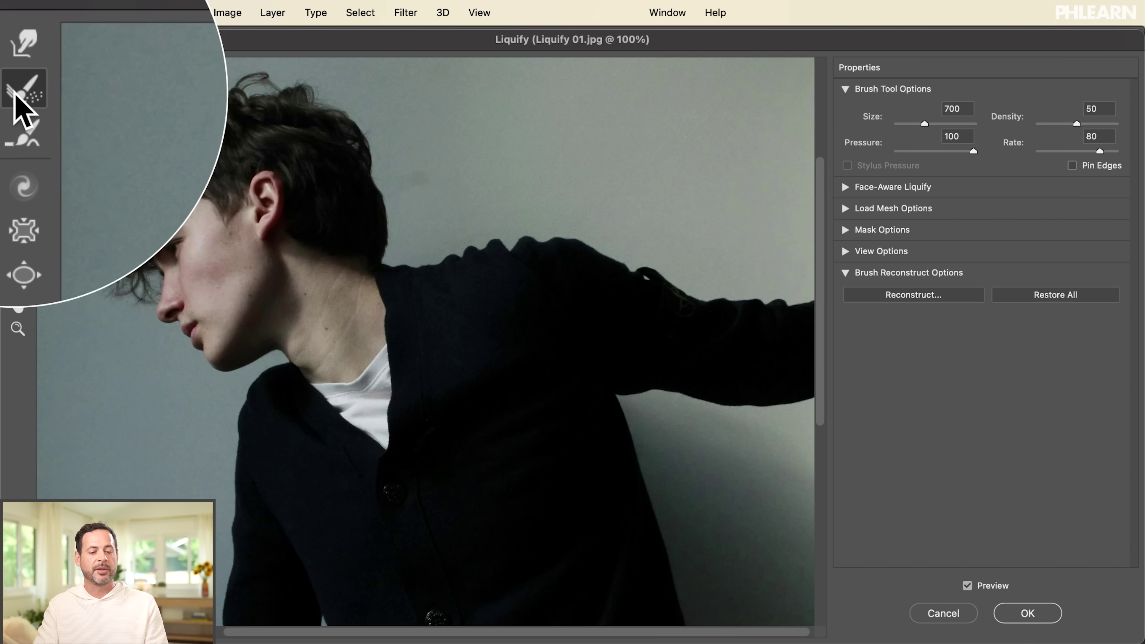
- Smooth the bumps on the shoulder's upper edge towards the neck with the Forward Warp tool at brush size 125
left_click(12, 69)
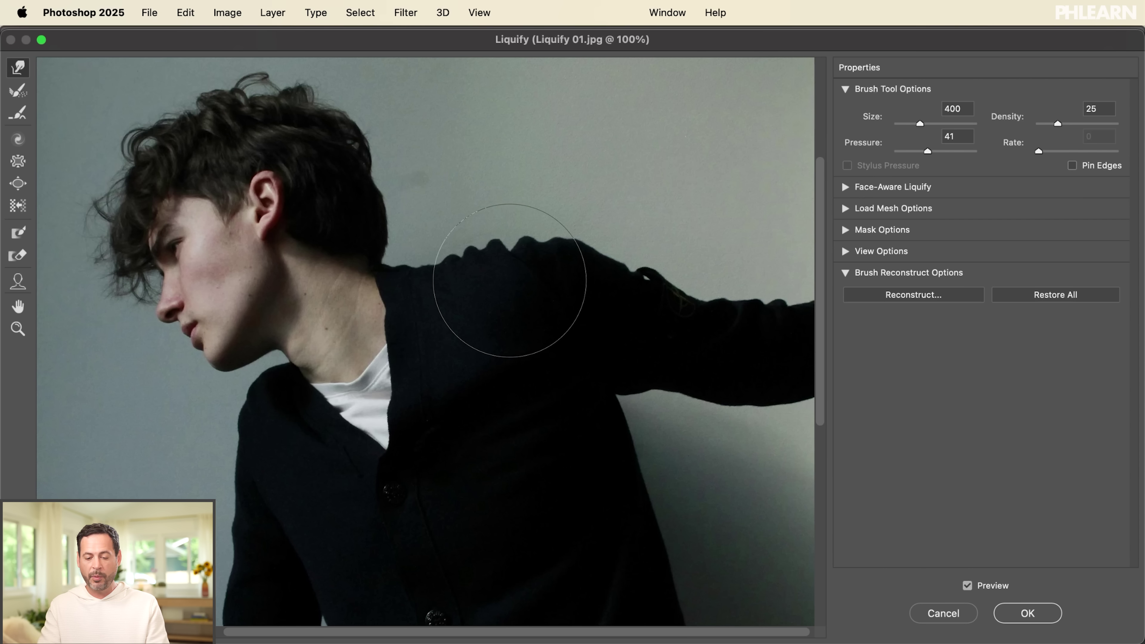
key("super+equal")
mouse_move(518, 287)
left_mouse_down()
mouse_move(537, 337)
mouse_move(437, 428)
left_mouse_up()
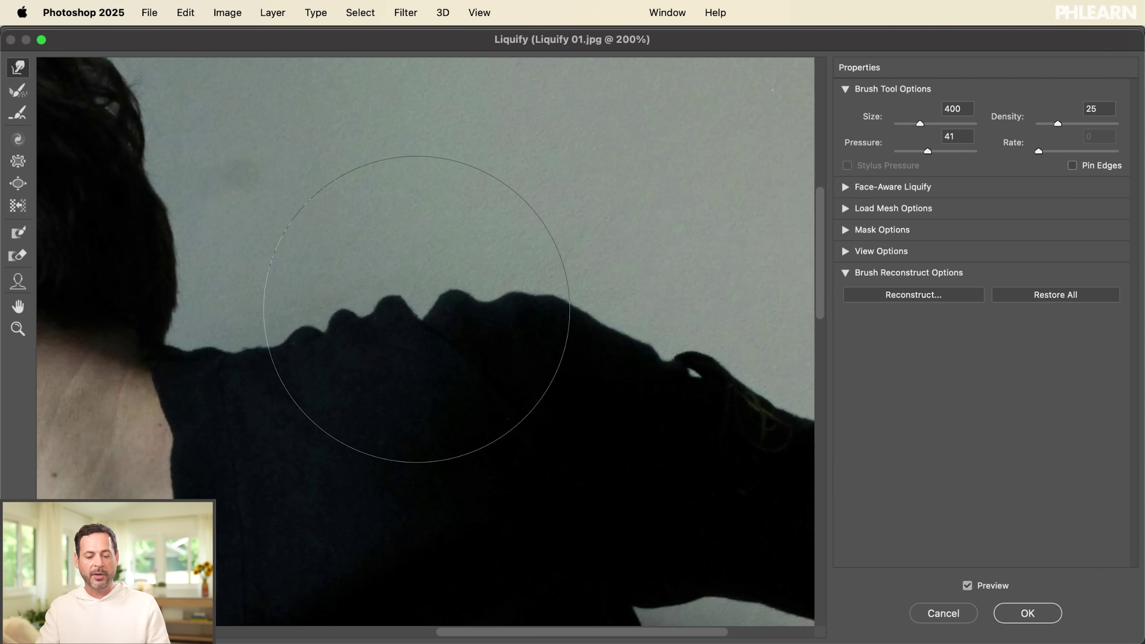
mouse_move(417, 309)
left_mouse_down()
mouse_move(394, 284)
mouse_move(378, 309)
mouse_move(395, 323)
left_mouse_up()
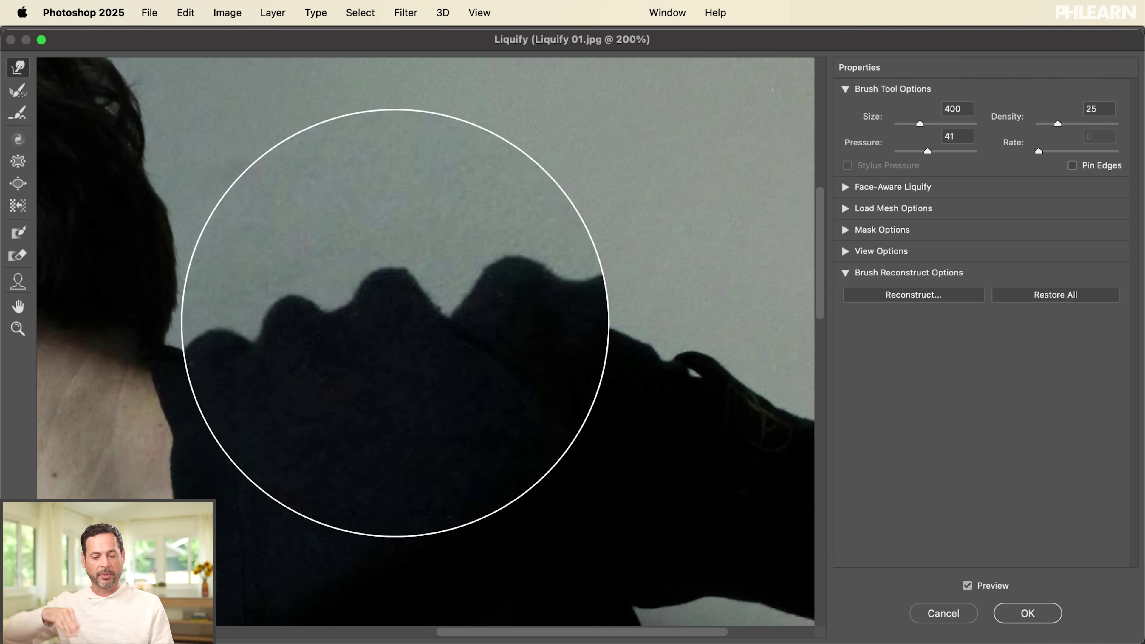
key("super+z")
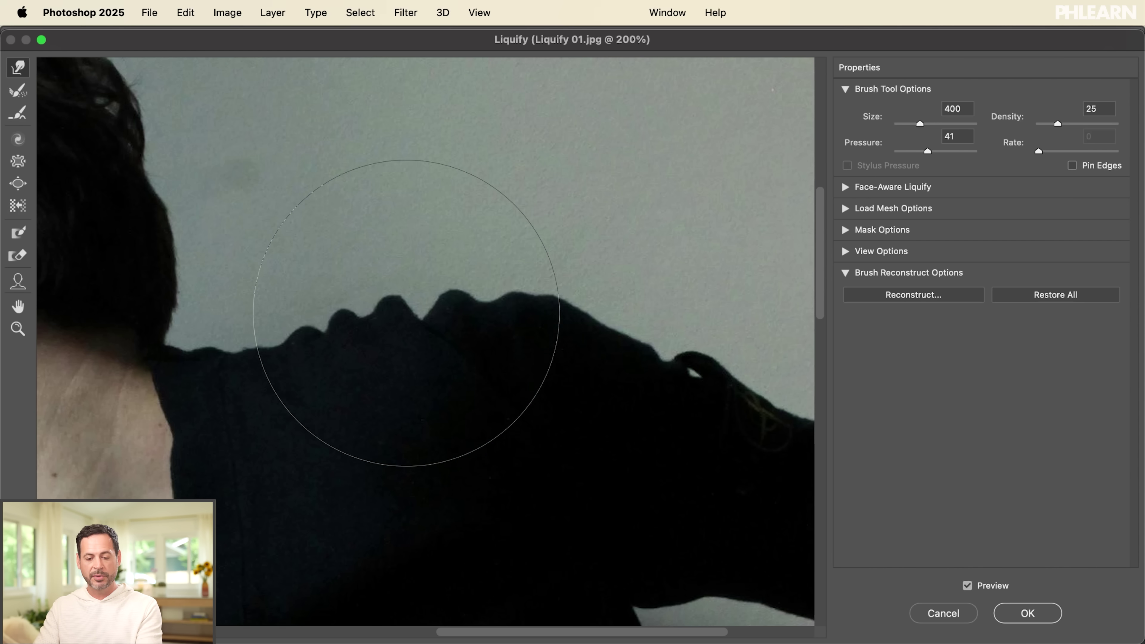
key("bracketleft")
key("bracketleft")
key("bracketleft")
key("bracketleft")
key("bracketleft")
key("bracketleft")
key("bracketleft")
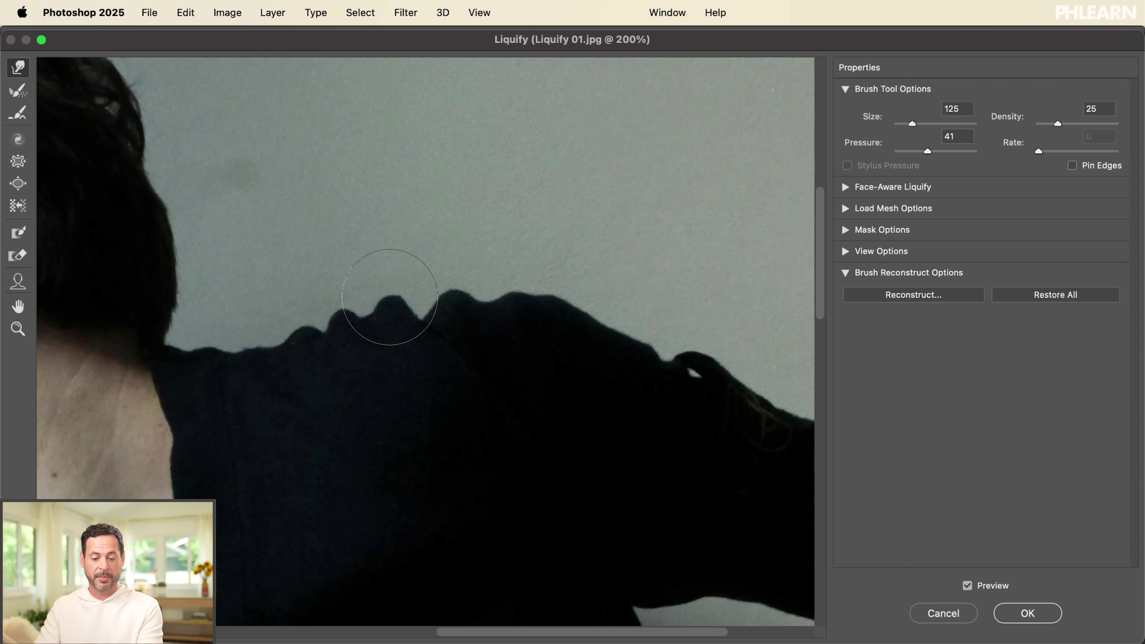
mouse_move(389, 296)
left_mouse_down()
mouse_move(391, 332)
mouse_move(397, 268)
mouse_move(384, 321)
mouse_move(340, 311)
mouse_move(323, 330)
mouse_move(300, 331)
left_mouse_up()
- Even out the notch and remaining bumps along the top of the shoulder with Forward Warp brush sizes 90 and 50
key("bracketleft")
key("bracketleft")
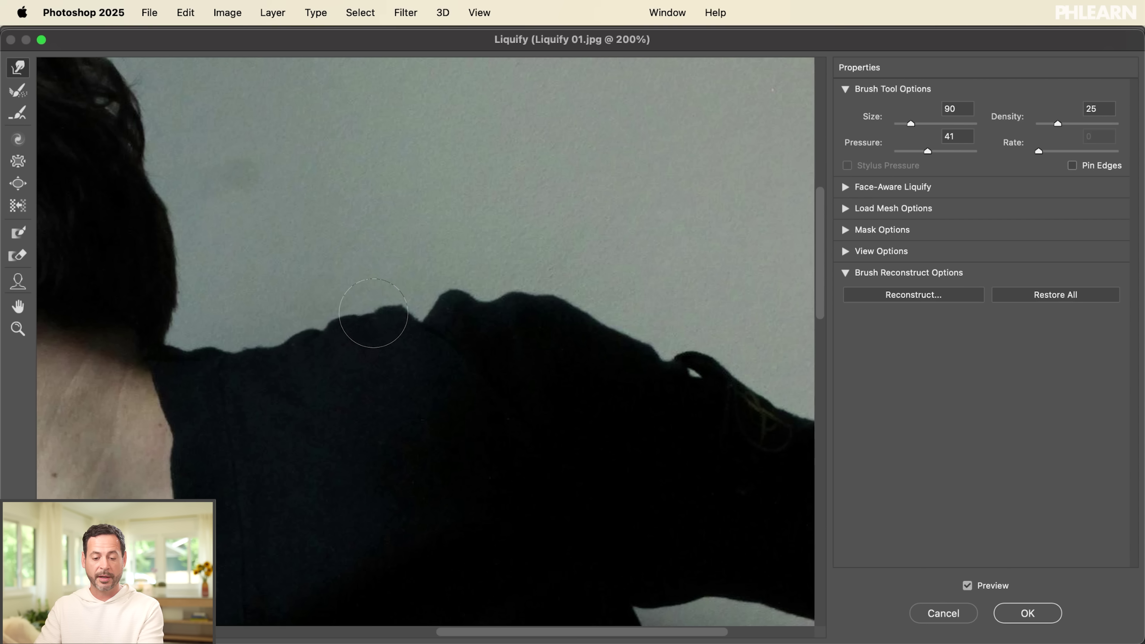
mouse_move(401, 298)
left_mouse_down()
mouse_move(401, 317)
mouse_move(421, 328)
mouse_move(419, 310)
mouse_move(413, 319)
mouse_move(442, 264)
mouse_move(449, 300)
mouse_move(469, 289)
mouse_move(459, 307)
mouse_move(491, 325)
mouse_move(486, 298)
mouse_move(474, 302)
mouse_move(491, 291)
mouse_move(530, 308)
left_mouse_up()
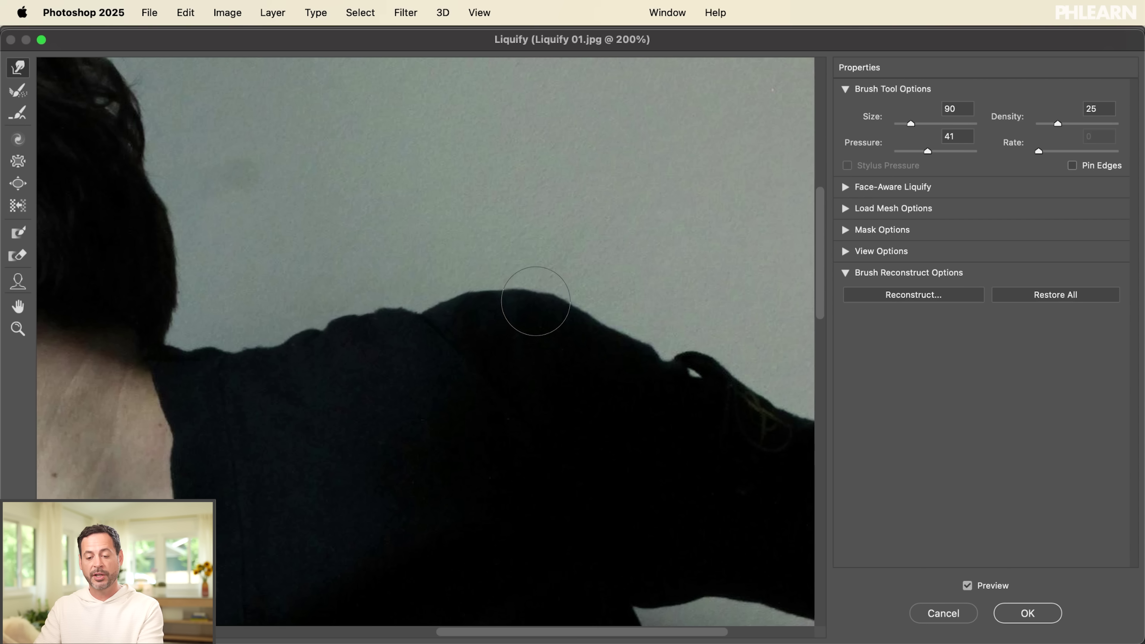
mouse_move(417, 325)
left_mouse_down()
mouse_move(418, 308)
mouse_move(381, 305)
left_mouse_up()
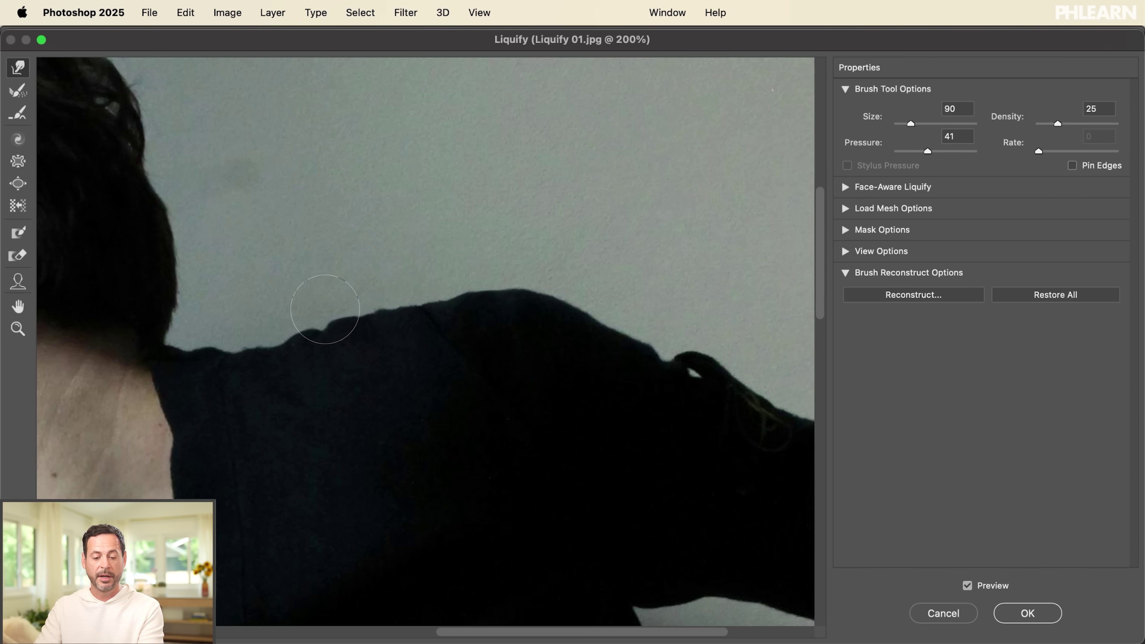
key("bracketleft")
key("bracketleft")
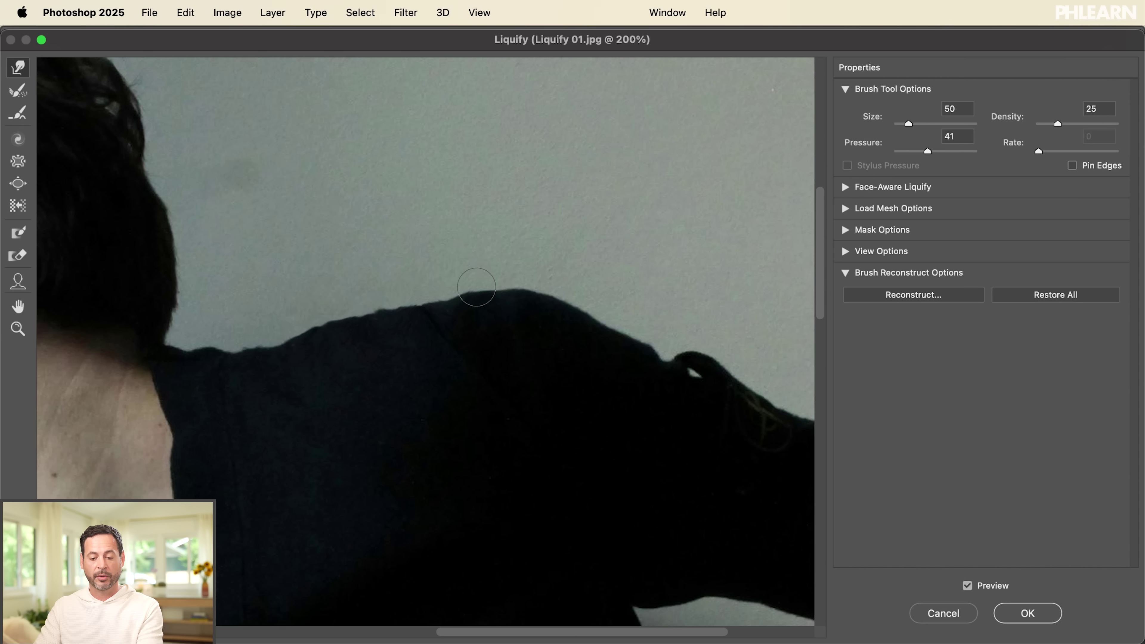
- Set the Forward Warp brush size to 250 and refine the shoulder's overall contour with broad strokes
key("bracketright")
key("bracketright")
key("bracketright")
key("bracketright")
key("bracketright")
key("bracketright")
key("bracketright")
key("bracketright")
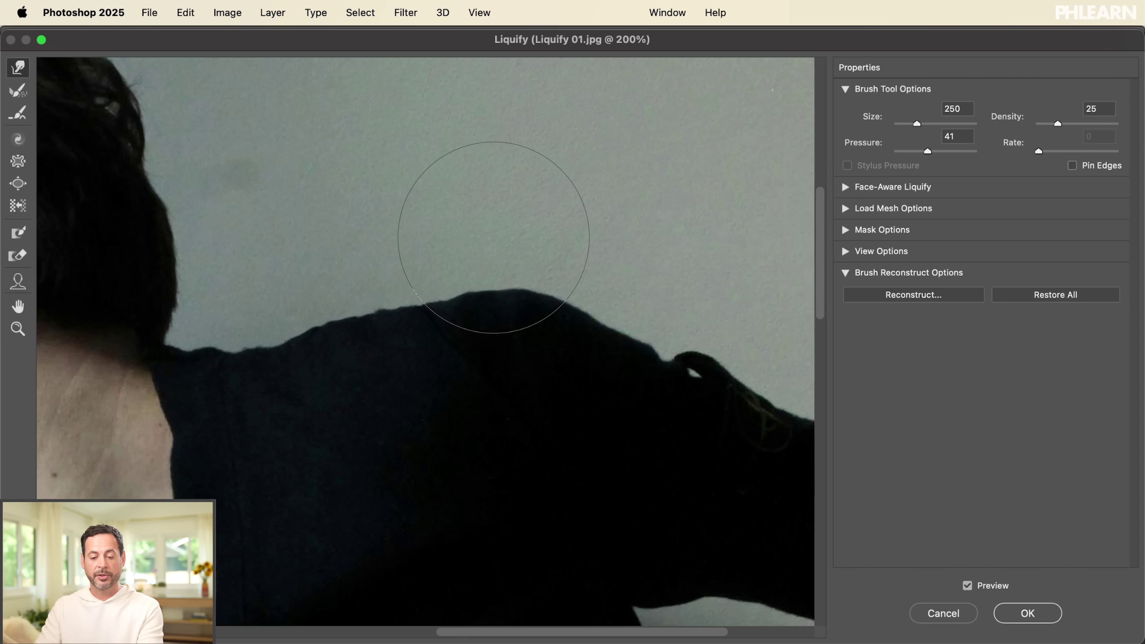
mouse_move(494, 248)
left_mouse_down()
mouse_move(490, 261)
mouse_move(572, 271)
left_mouse_up()
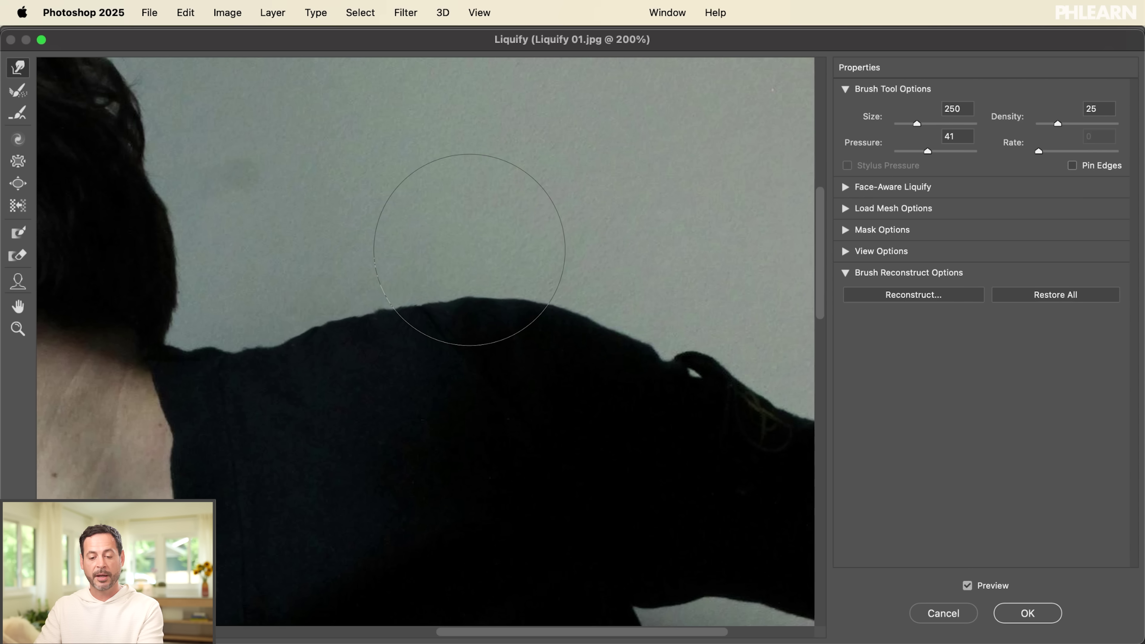
mouse_move(376, 249)
left_mouse_down()
mouse_move(389, 273)
mouse_move(324, 287)
mouse_move(329, 298)
mouse_move(309, 312)
mouse_move(337, 308)
left_mouse_up()
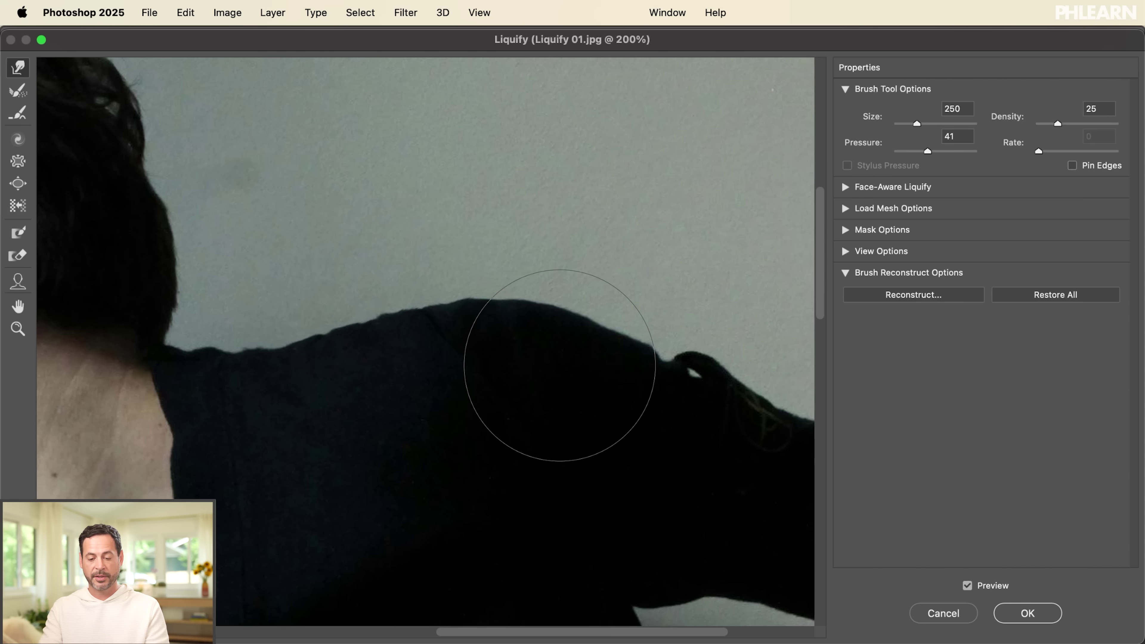
- Set the Forward Warp brush size to 30 and check the shoulder edge beside the neck up close
scroll(541, 368, "down", 1)
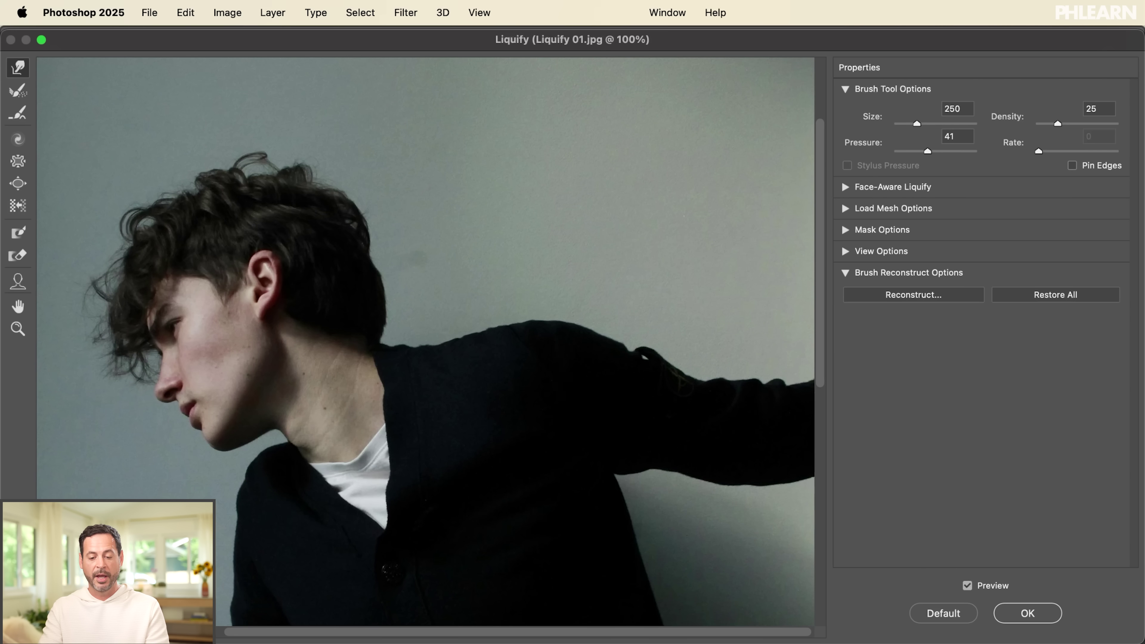
scroll(428, 343, "up", 2)
key("bracketleft")
key("bracketleft")
key("bracketleft")
key("bracketleft")
key("bracketleft")
key("bracketleft")
key("bracketleft")
key("bracketleft")
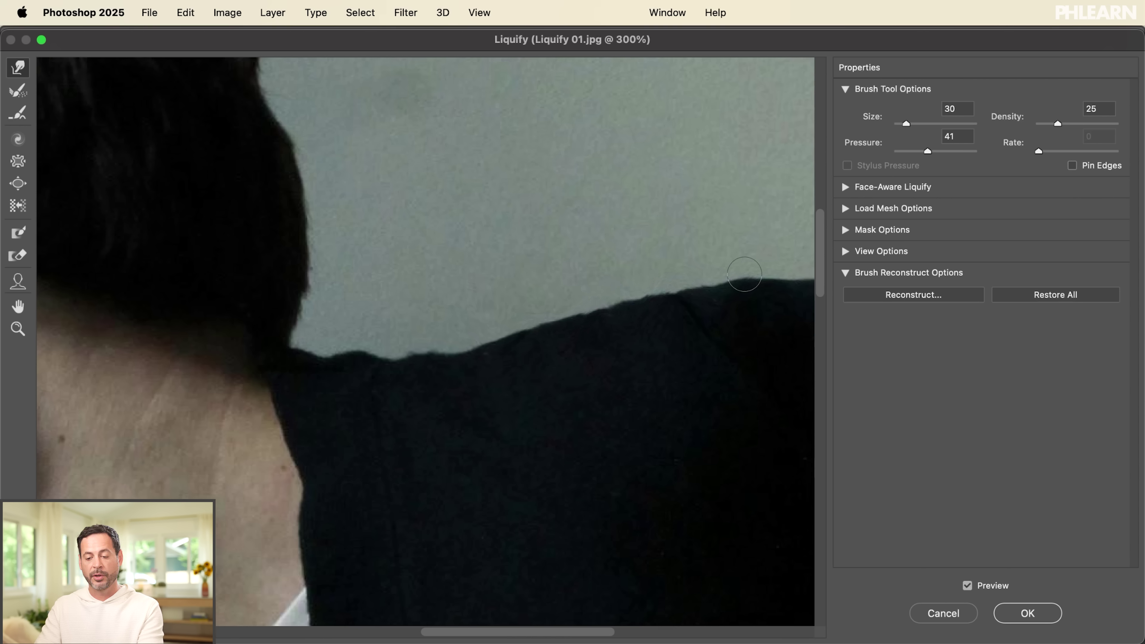
key("super+minus")
key("super+minus")
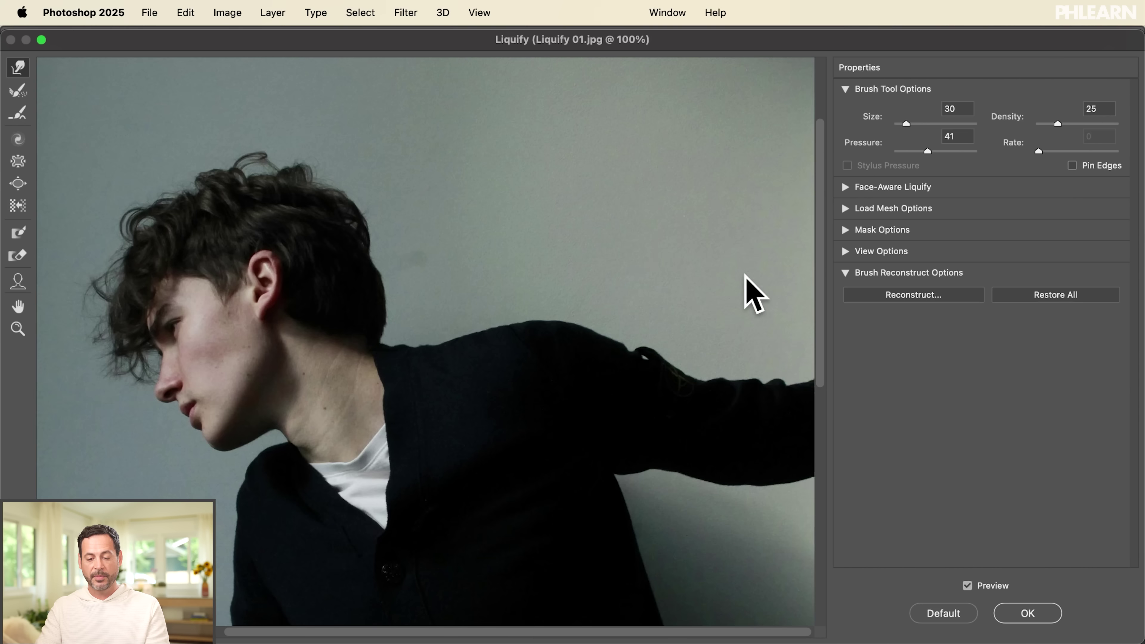
left_click(511, 468, "super")
left_click(511, 468, "super")
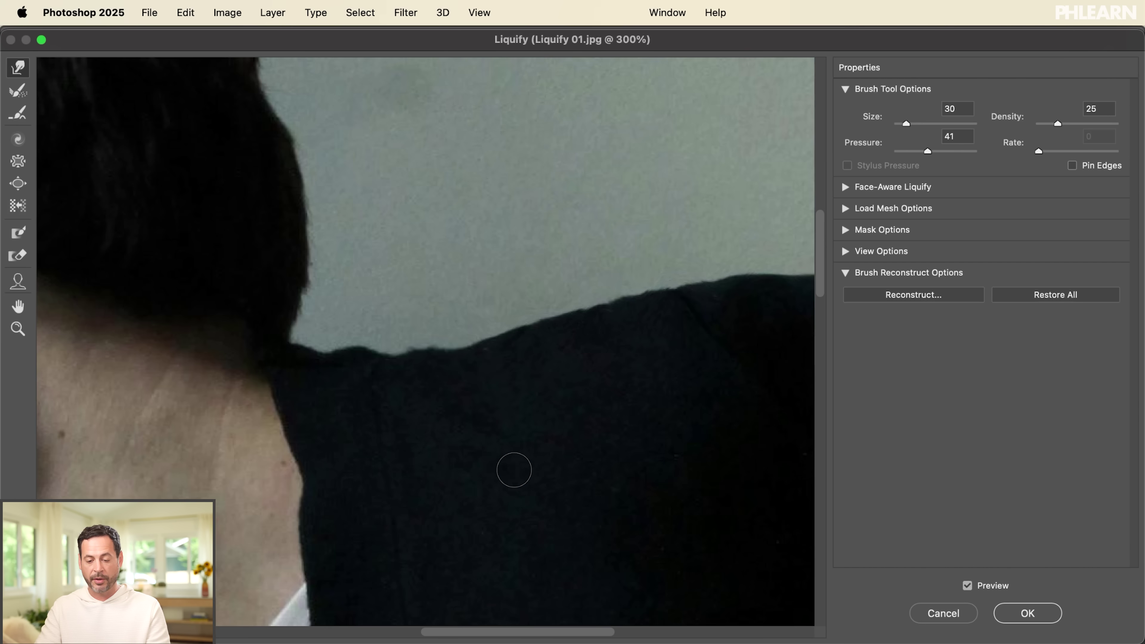
- Flatten the raised fold on the sleeve just past the shoulder with the Forward Warp tool, using brush sizes 80 and 150
left_click_drag(593, 417, 122, 412)
left_click_drag(537, 486, 199, 366)
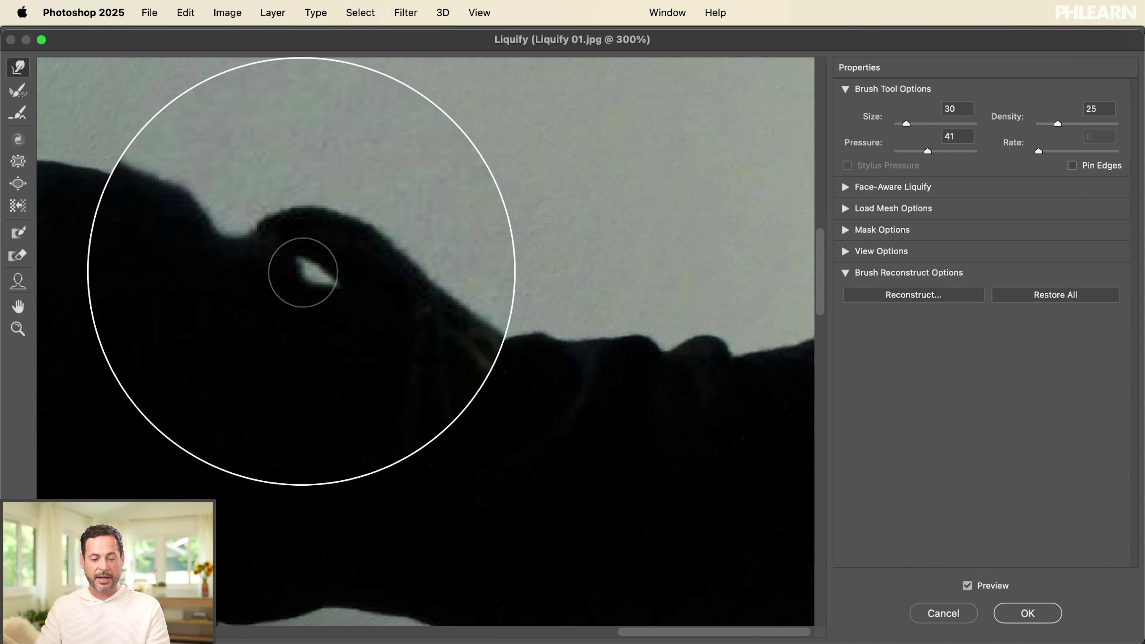
key("bracketright")
key("bracketright")
key("bracketright")
key("bracketright")
key("bracketright")
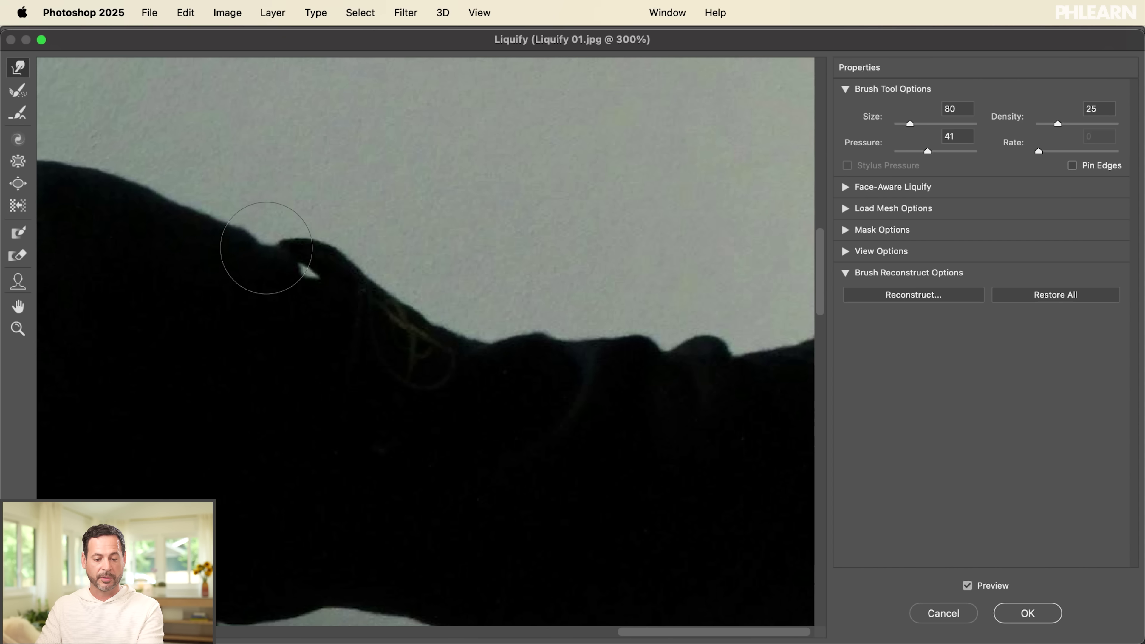
key("bracketright")
key("bracketright")
key("bracketright")
key("bracketright")
key("bracketright")
left_click_drag(325, 196, 338, 262)
- Smooth the next bump along the sleeve's upper edge with the Forward Warp brush at size 100
key("bracketleft")
key("bracketleft")
key("bracketleft")
key("bracketleft")
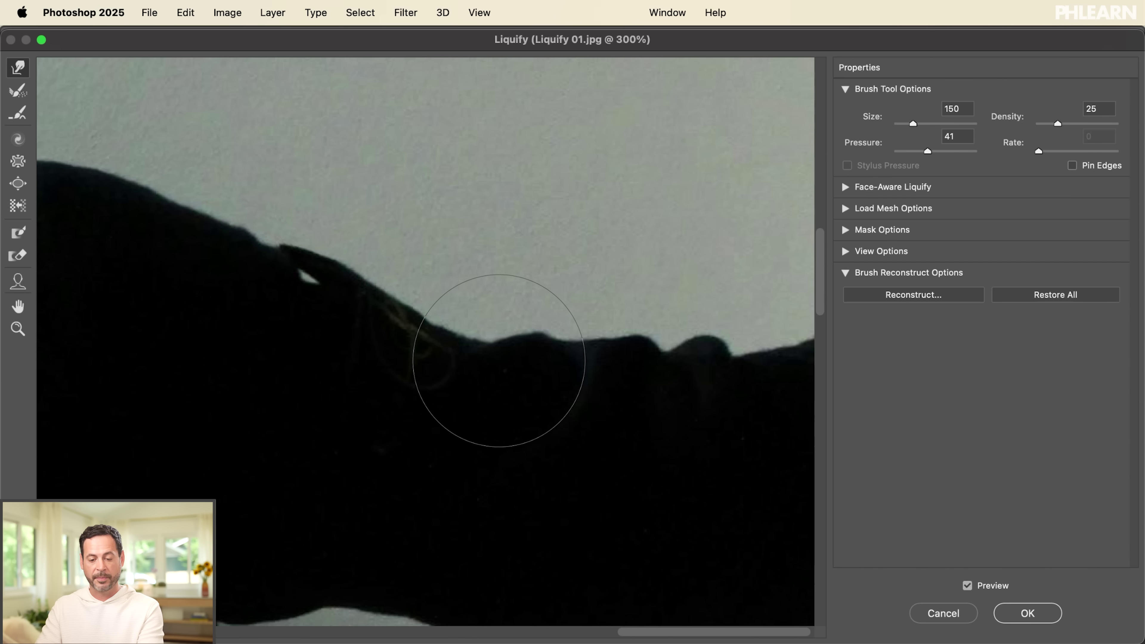
mouse_move(491, 345)
left_mouse_down()
mouse_move(531, 320)
mouse_move(530, 333)
mouse_move(537, 313)
mouse_move(539, 330)
left_mouse_up()
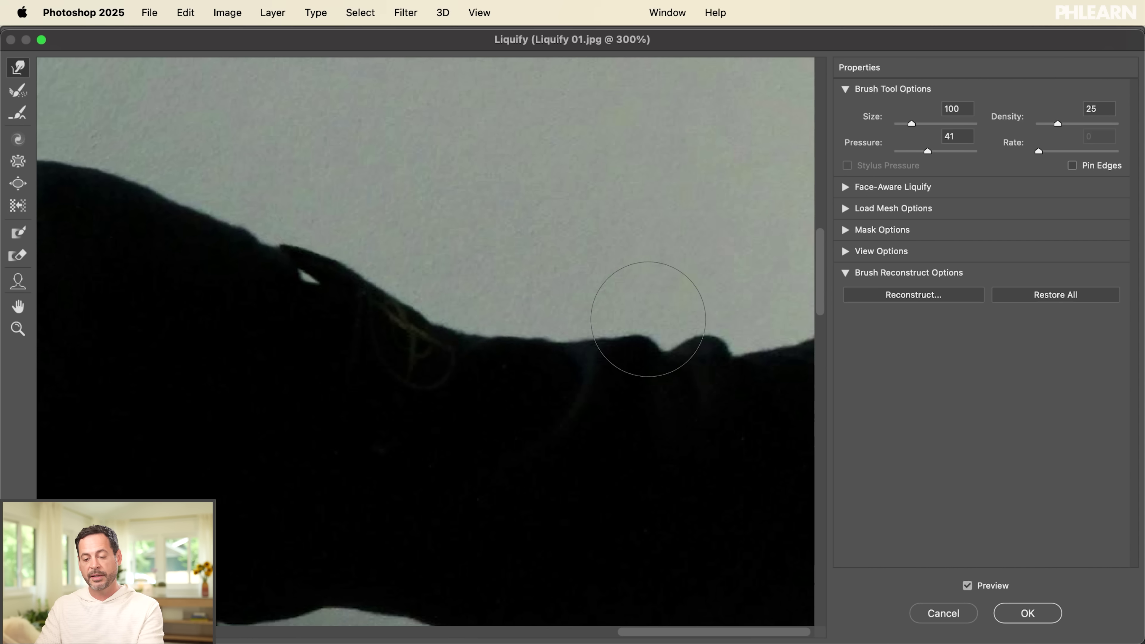
- Level the two adjoining bumps farther out on the sleeve's upper edge with Forward Warp brush sizes 70, 90 and 50
key("bracketleft")
key("bracketleft")
key("bracketleft")
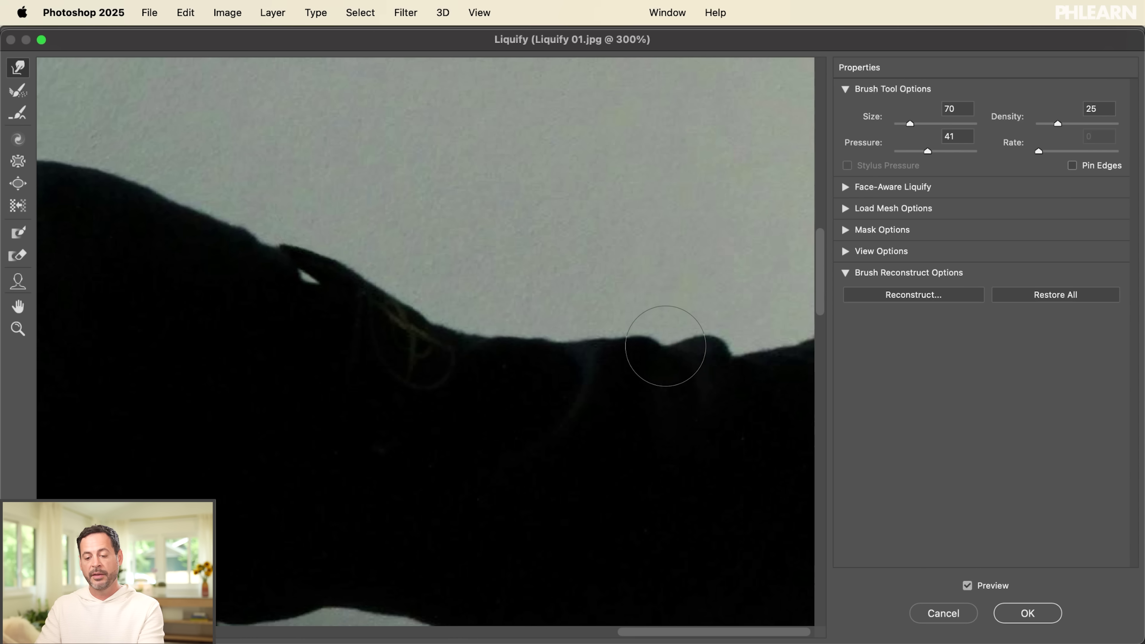
key("bracketright")
key("bracketright")
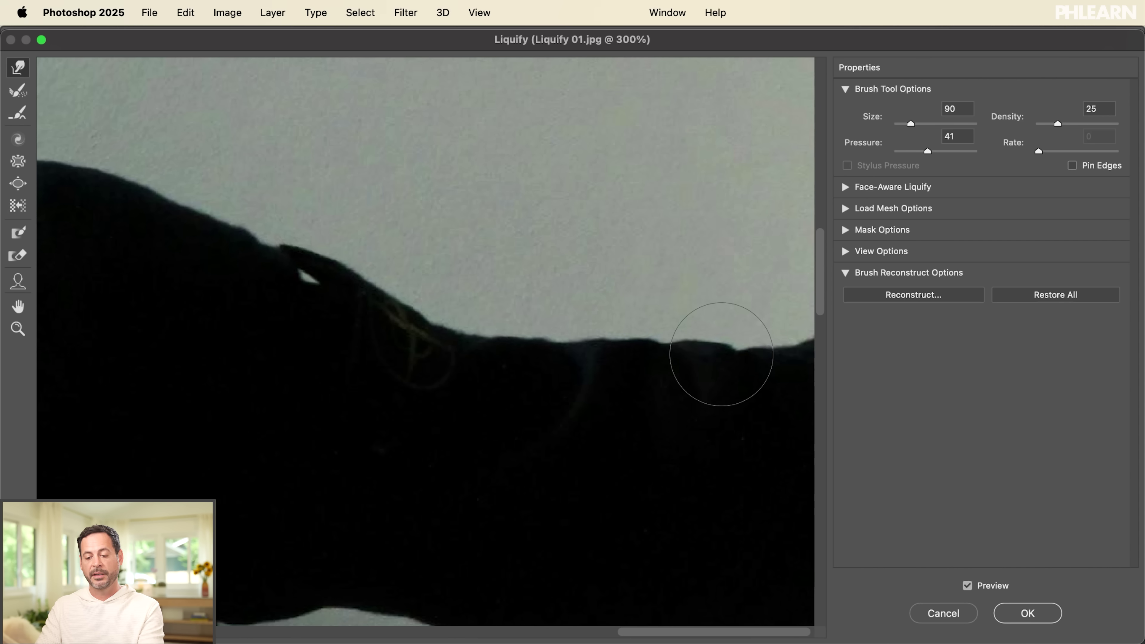
key("bracketleft")
key("bracketleft")
key("bracketleft")
key("bracketleft")
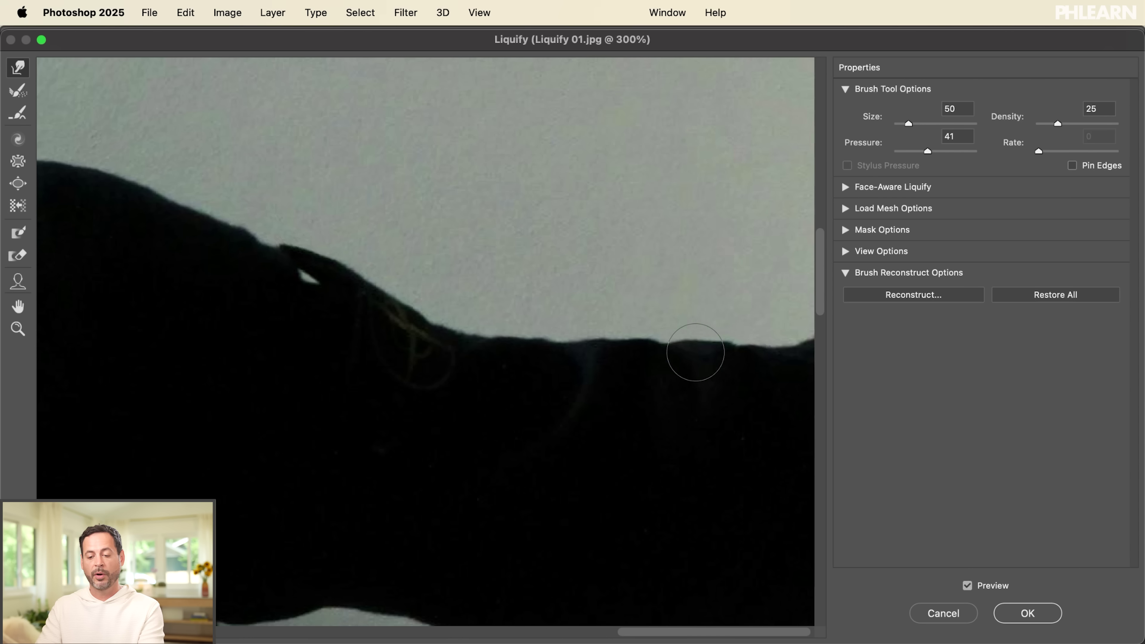
left_click_drag(661, 354, 661, 344)
- Lift the bulging underside of the outstretched sleeve with the Forward Warp tool at a brush size of up to 400
scroll(660, 343, "down", 3)
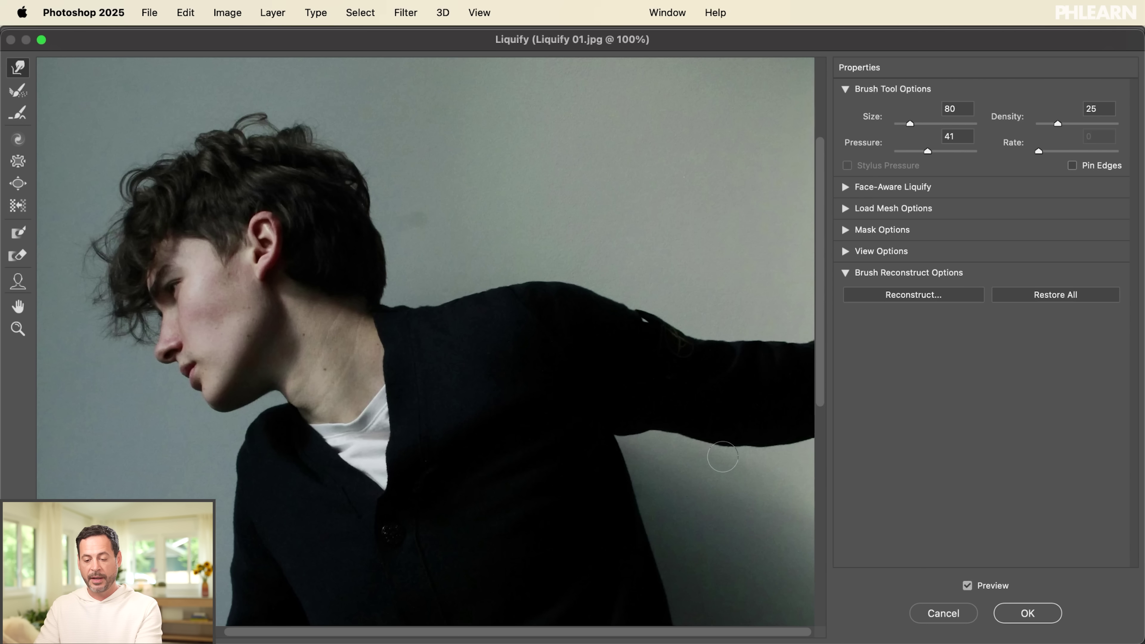
key("bracketright")
key("bracketright")
key("bracketright")
key("bracketright")
key("bracketright")
key("bracketright")
key("bracketright")
key("bracketright")
key("bracketright")
key("bracketright")
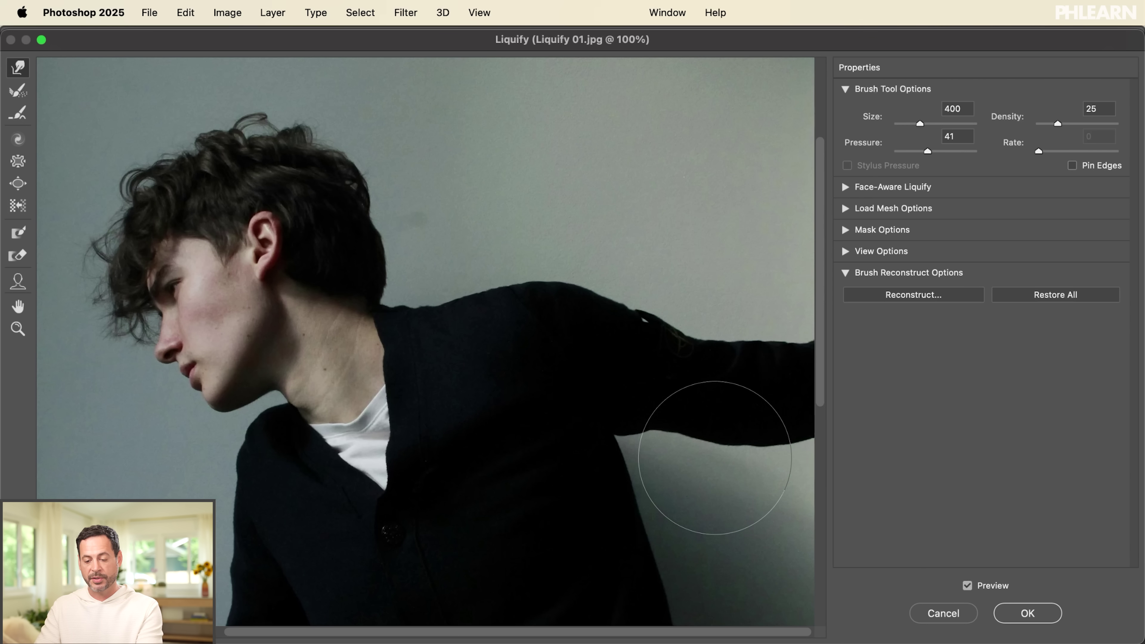
key("bracketleft")
key("bracketleft")
key("bracketleft")
key("bracketleft")
key("bracketleft")
key("bracketleft")
left_click_drag(772, 455, 791, 411)
- Straighten the sleeve's underside at the armpit with the Forward Warp tool, using brush sizes 150 and 100
key("bracketleft")
key("bracketleft")
key("bracketleft")
key("bracketleft")
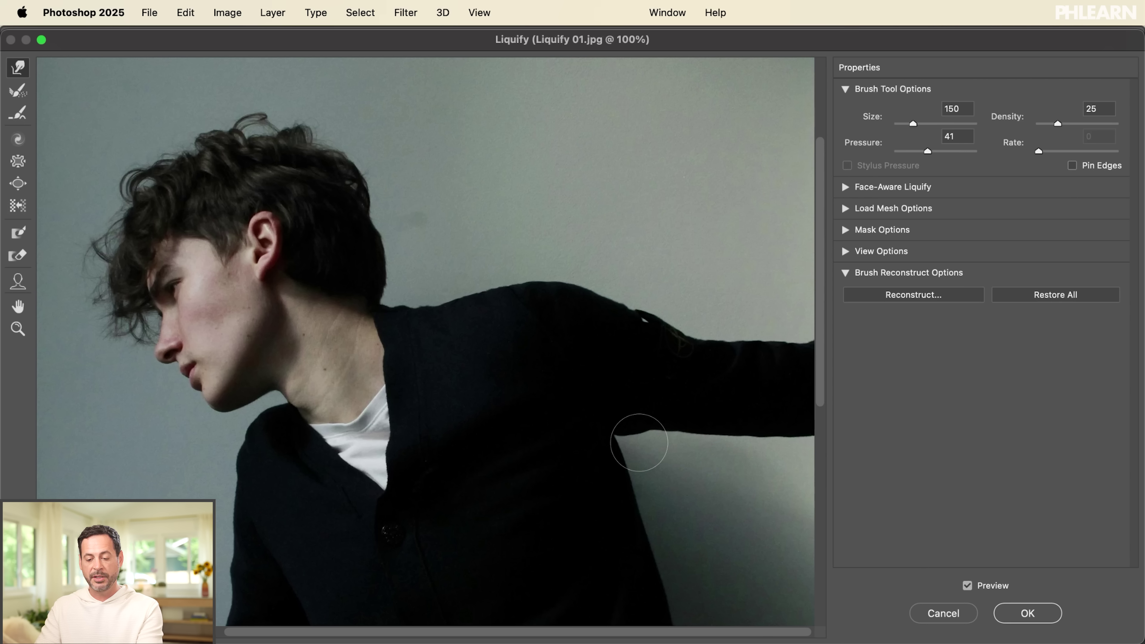
left_click_drag(618, 439, 616, 430)
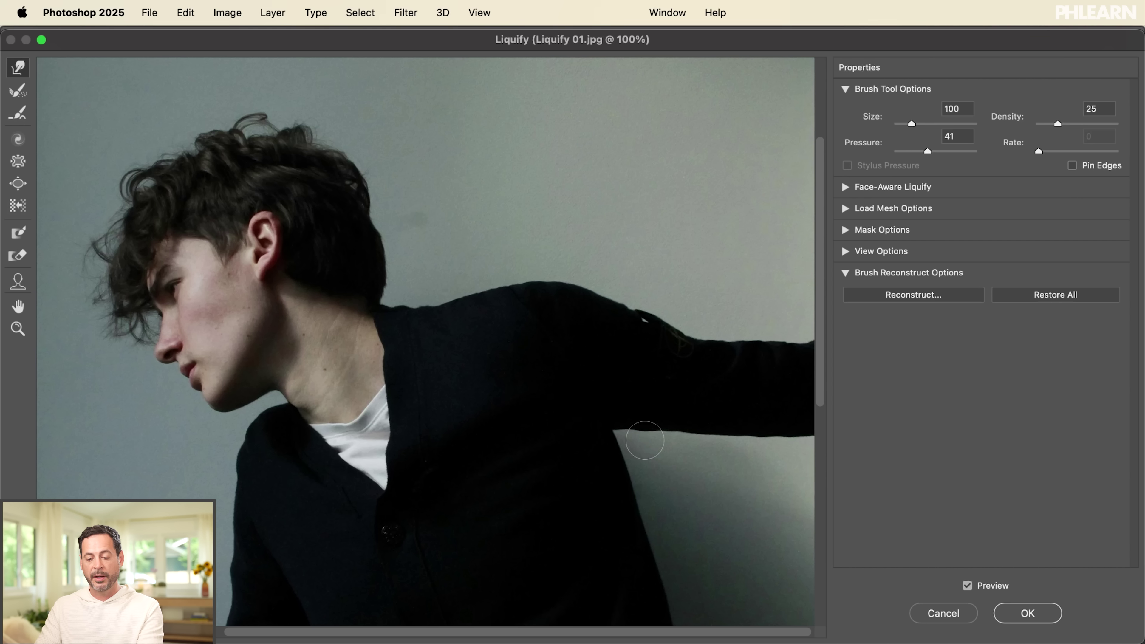
- Even out the sleeve's underside towards the image edge with Forward Warp brush sizes 150, 175 and 400
key("bracketright")
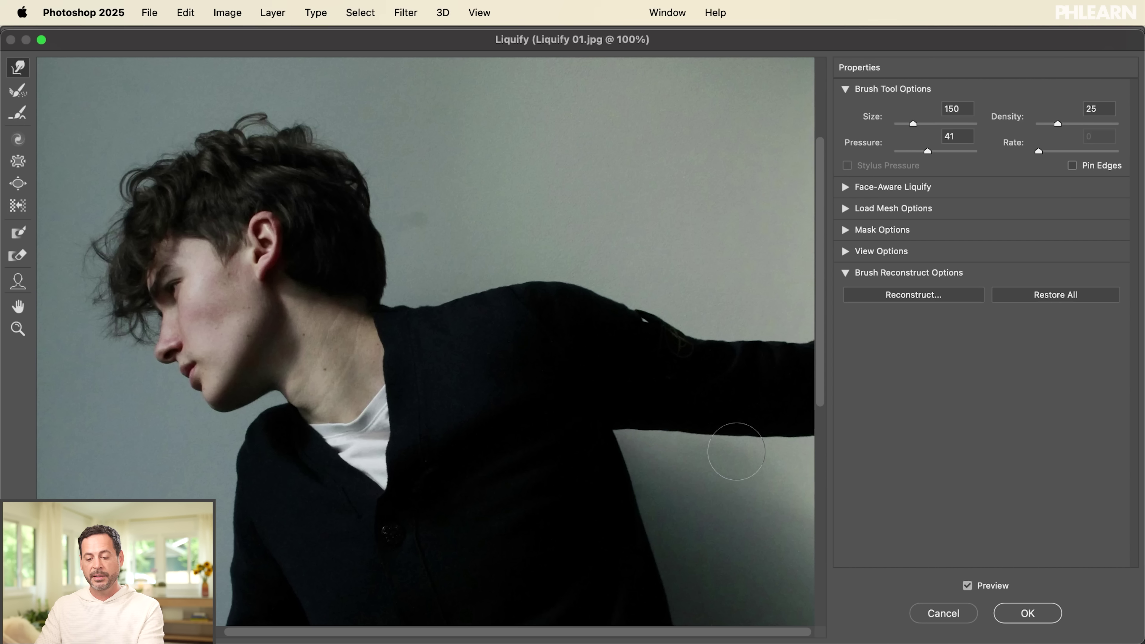
key("bracketright")
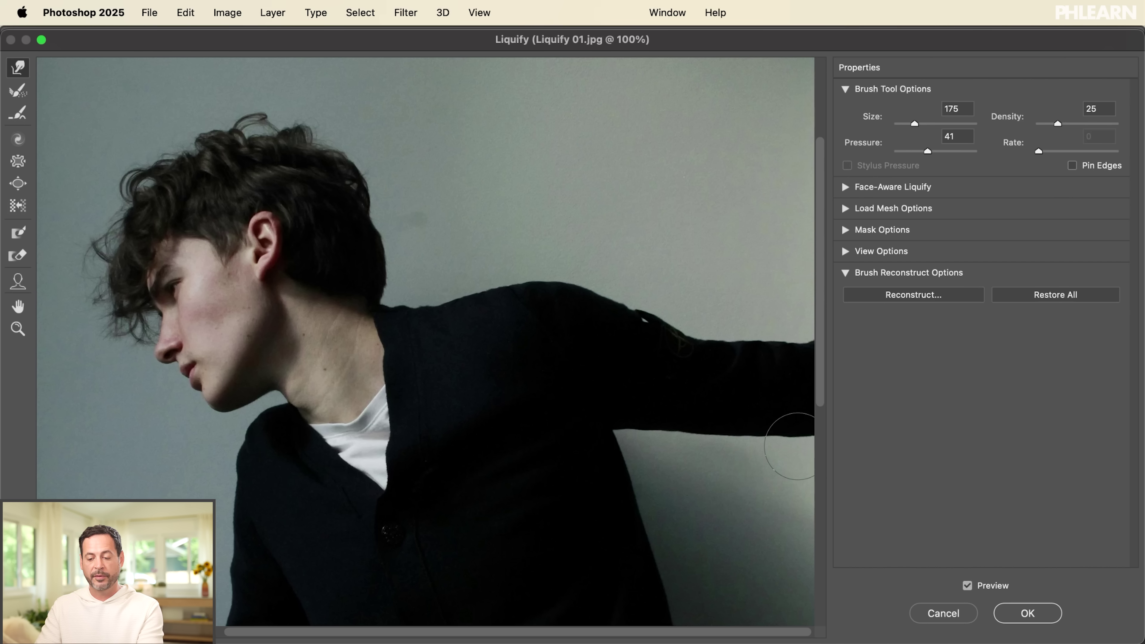
key("bracketright")
key("bracketright")
key("bracketright")
key("bracketright")
key("bracketright")
key("bracketright")
key("bracketright")
key("bracketright")
key("bracketright")
key("bracketright")
key("bracketright")
key("bracketright")
key("bracketright")
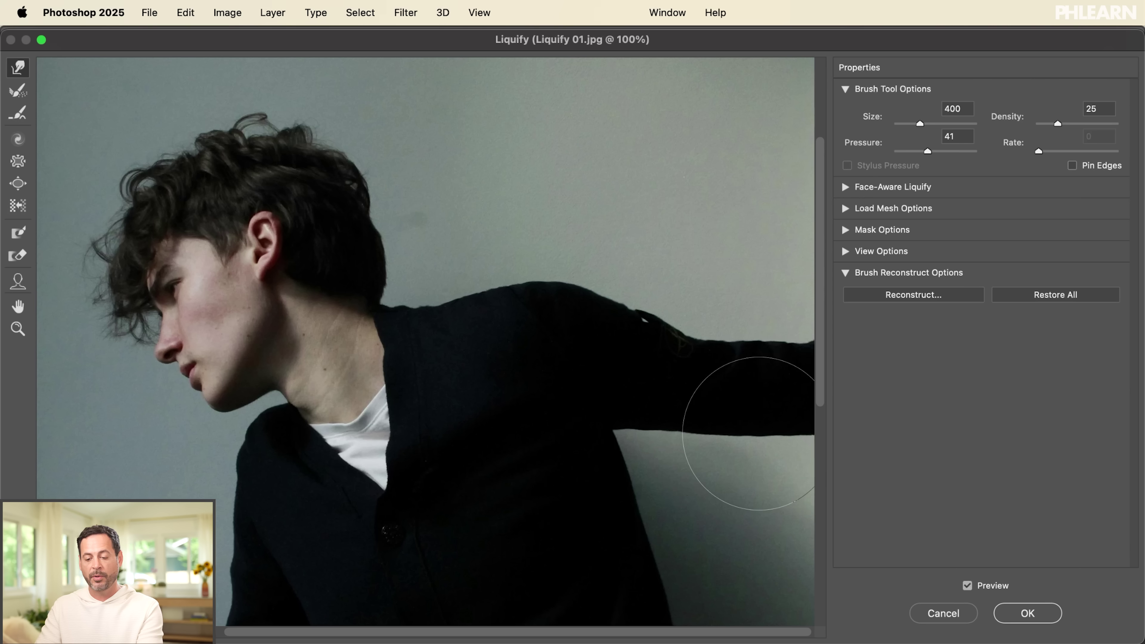
- Refine the upper contour of the outstretched sleeve with the Forward Warp brush at size 300
key("bracketleft")
key("bracketleft")
key("bracketleft")
key("bracketleft")
key("bracketleft")
key("bracketleft")
key("bracketleft")
key("bracketleft")
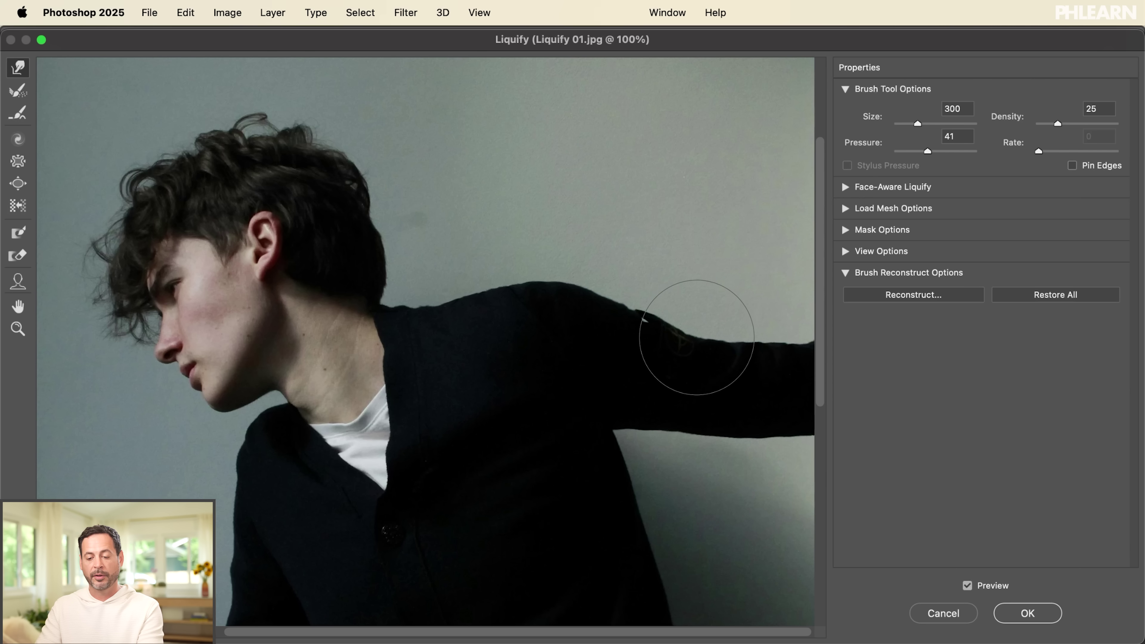
- Smooth the bulge on the cardigan's front edge above the trousers with the Forward Warp brush at size 100
left_click_drag(333, 525, 486, 223)
left_click_drag(332, 354, 365, 266)
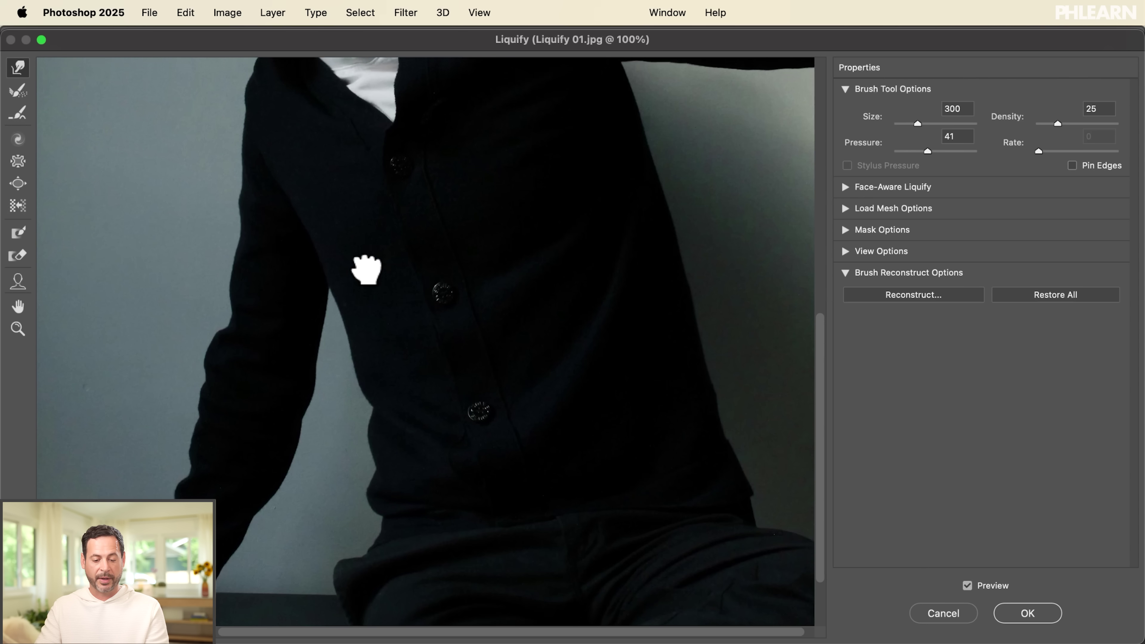
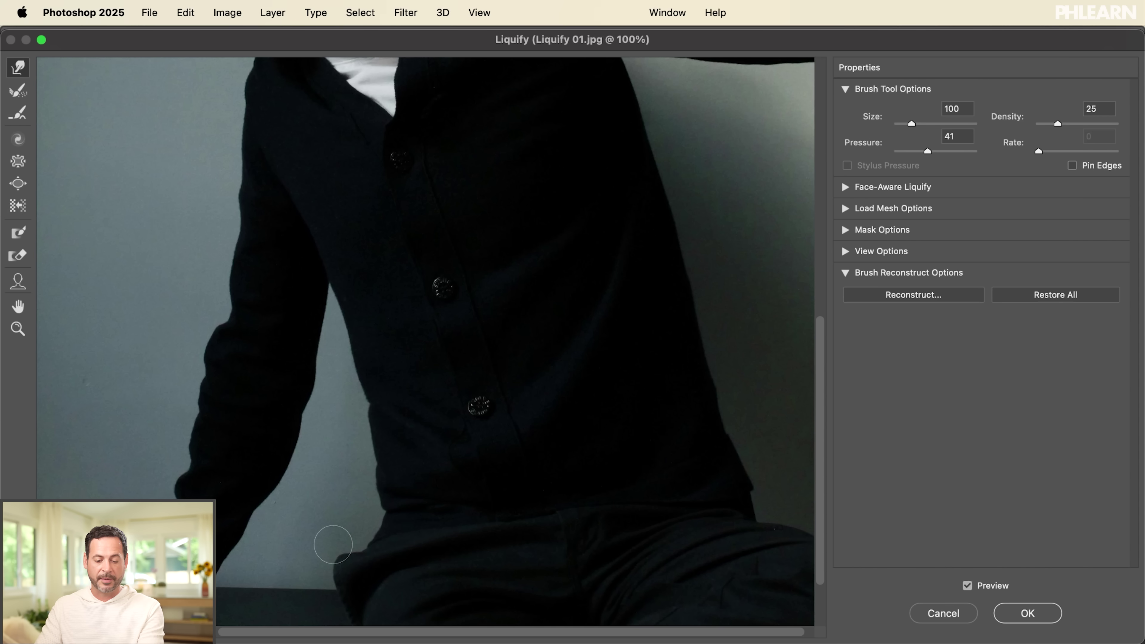
- Try to push the protruding trouser fold at the hip inward with Forward Warp brush size 500, and undo the stroke
left_click_drag(314, 545, 309, 452)
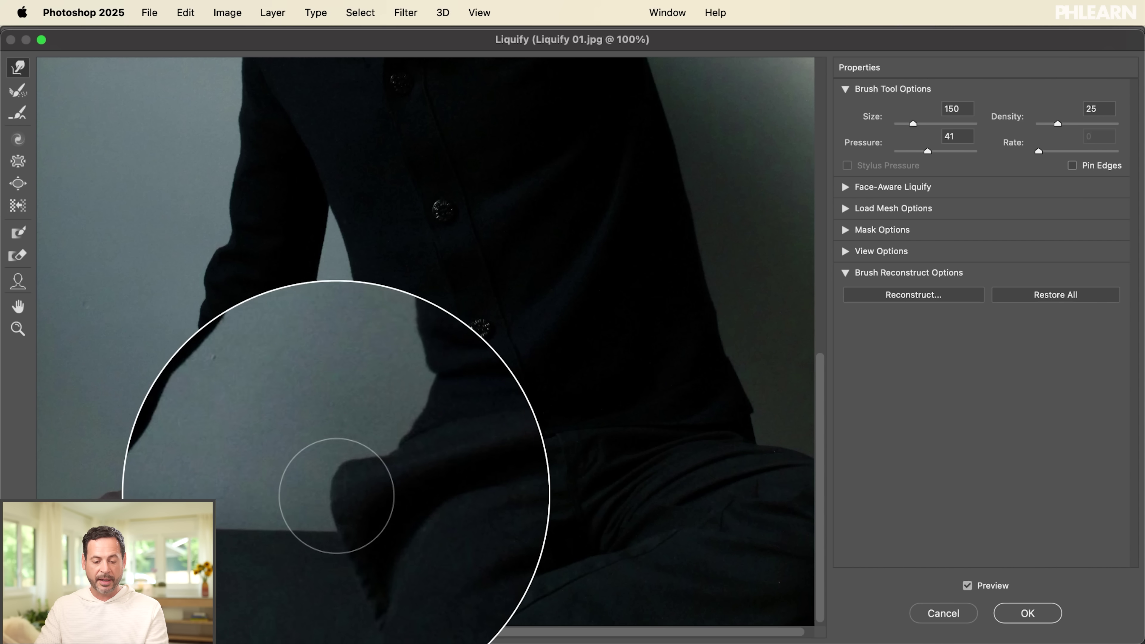
key("bracketright")
key("bracketright")
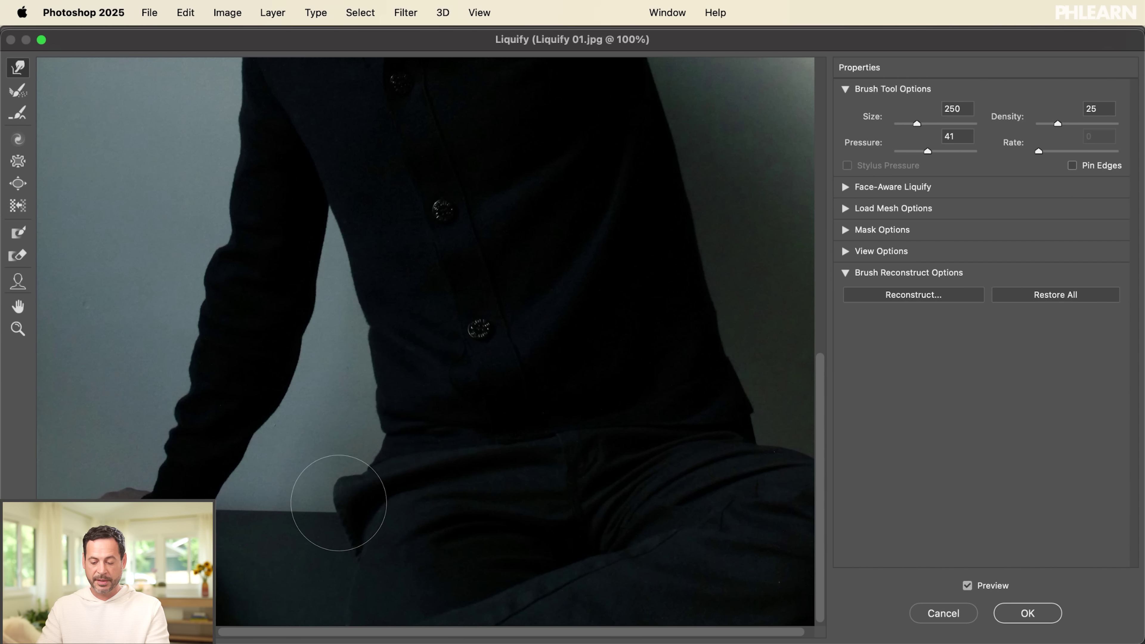
key("super+plus")
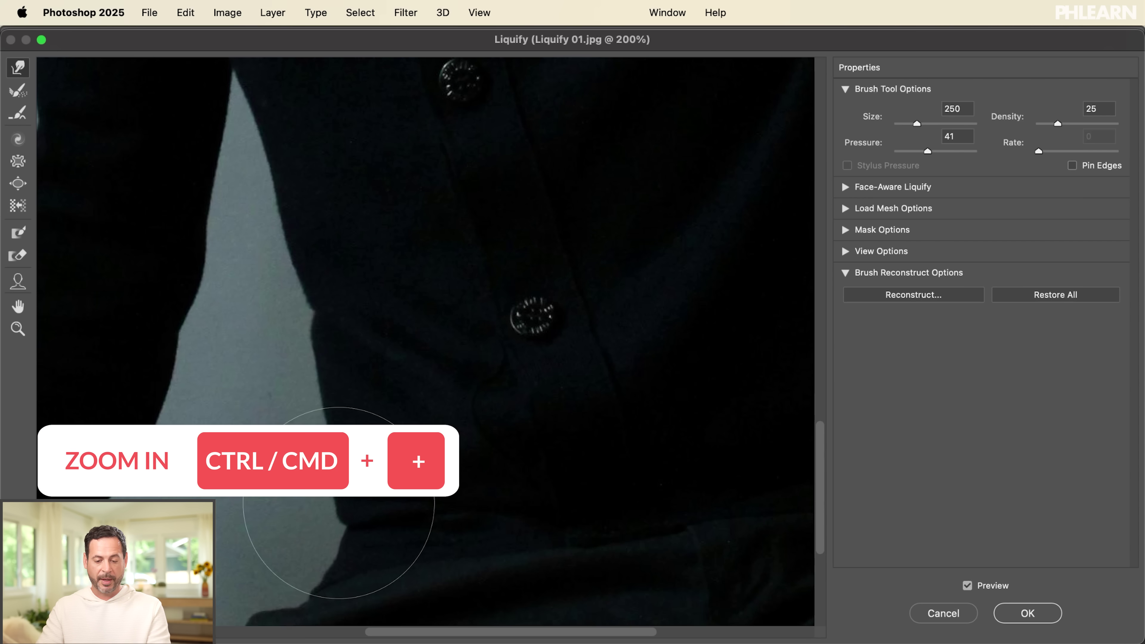
left_click_drag(333, 518, 465, 154)
key("bracketright")
key("bracketright")
key("bracketright")
mouse_move(320, 383)
left_mouse_down()
mouse_move(435, 316)
mouse_move(472, 327)
left_mouse_up()
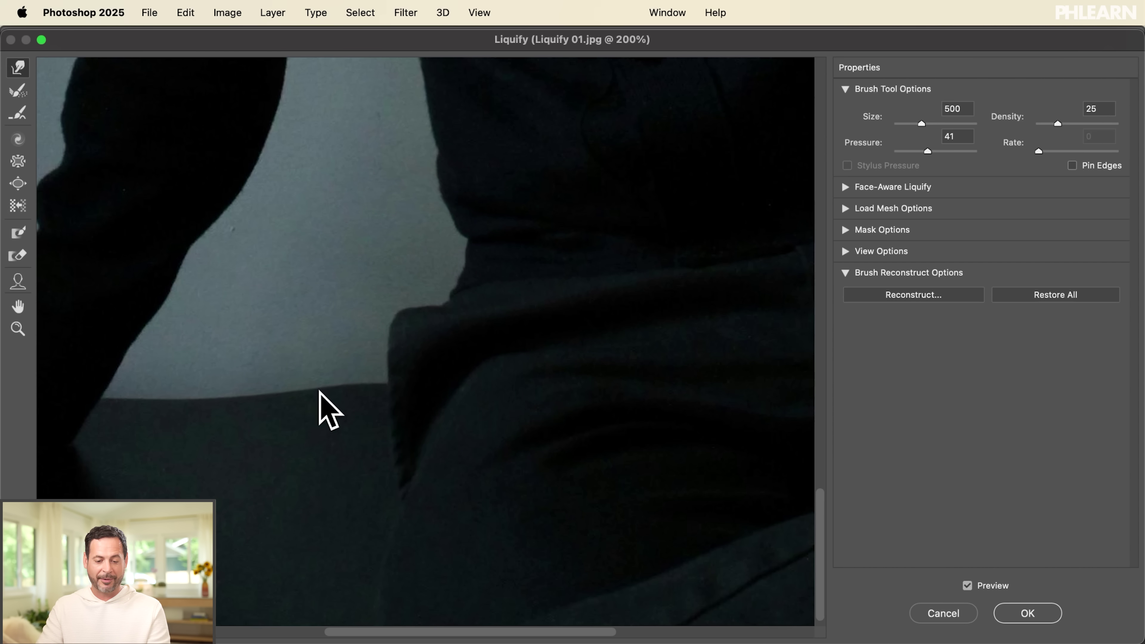
key("super+z")
- Push the protruding trouser fold at the hip inward with the Forward Warp brush at size 175
key("bracketleft")
key("bracketleft")
key("bracketleft")
key("bracketleft")
key("bracketleft")
mouse_move(320, 396)
left_mouse_down()
mouse_move(384, 400)
mouse_move(366, 396)
left_mouse_up()
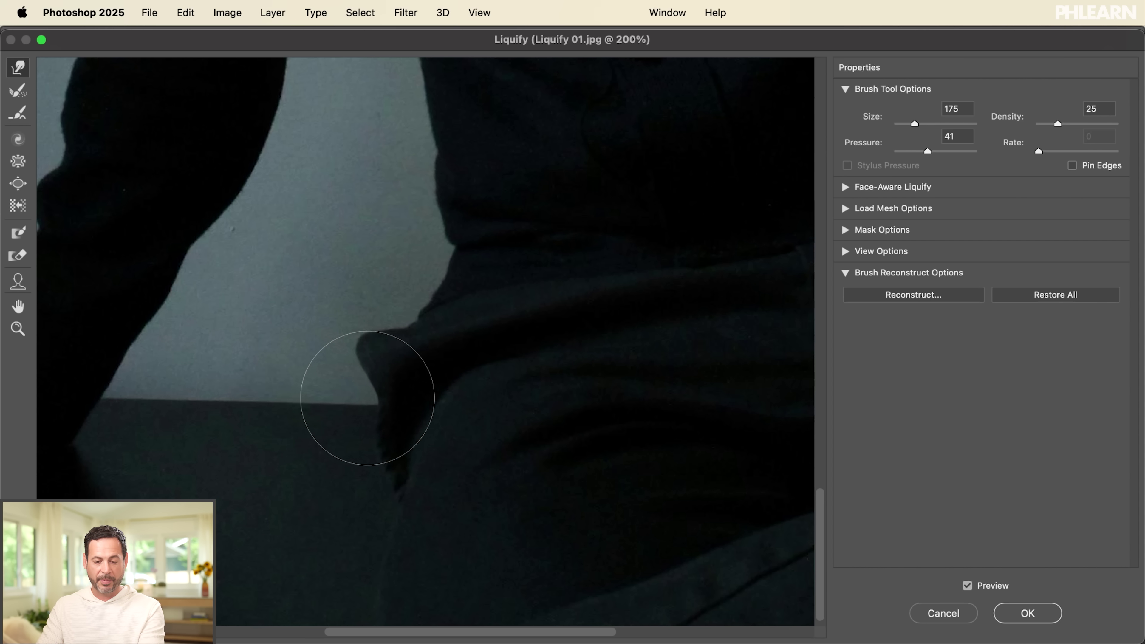
mouse_move(327, 333)
left_mouse_down()
mouse_move(356, 351)
mouse_move(373, 331)
left_mouse_up()
- Round off the trouser contour at the hip with Forward Warp brush sizes 60 and 80
key("bracketleft")
key("bracketleft")
key("bracketleft")
key("bracketleft")
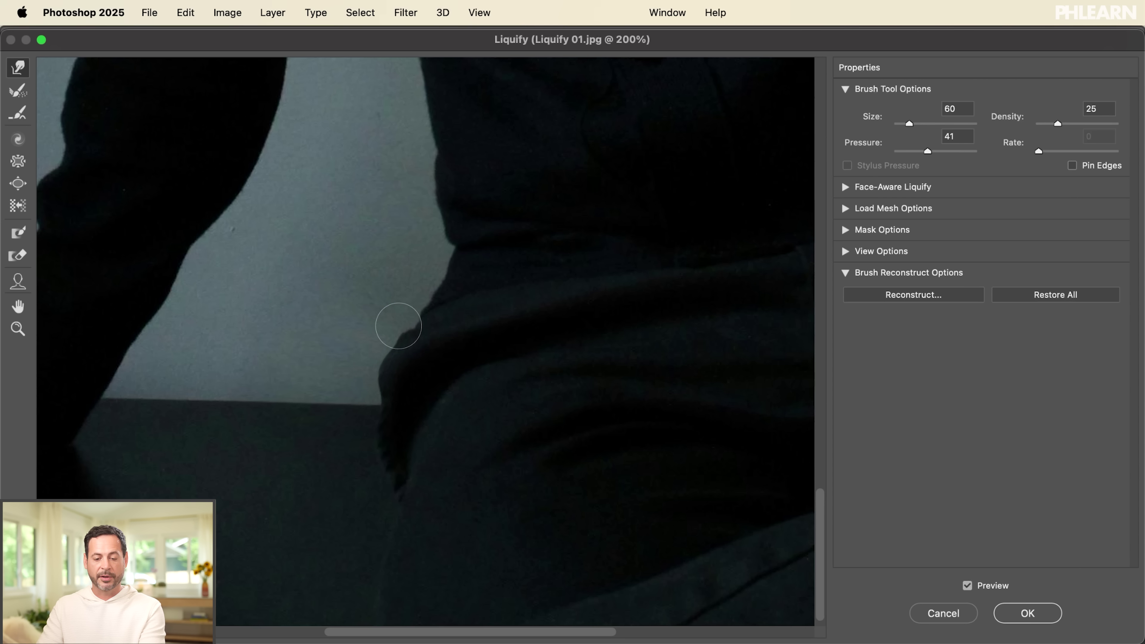
key("bracketright")
key("bracketleft")
key("bracketleft")
key("bracketleft")
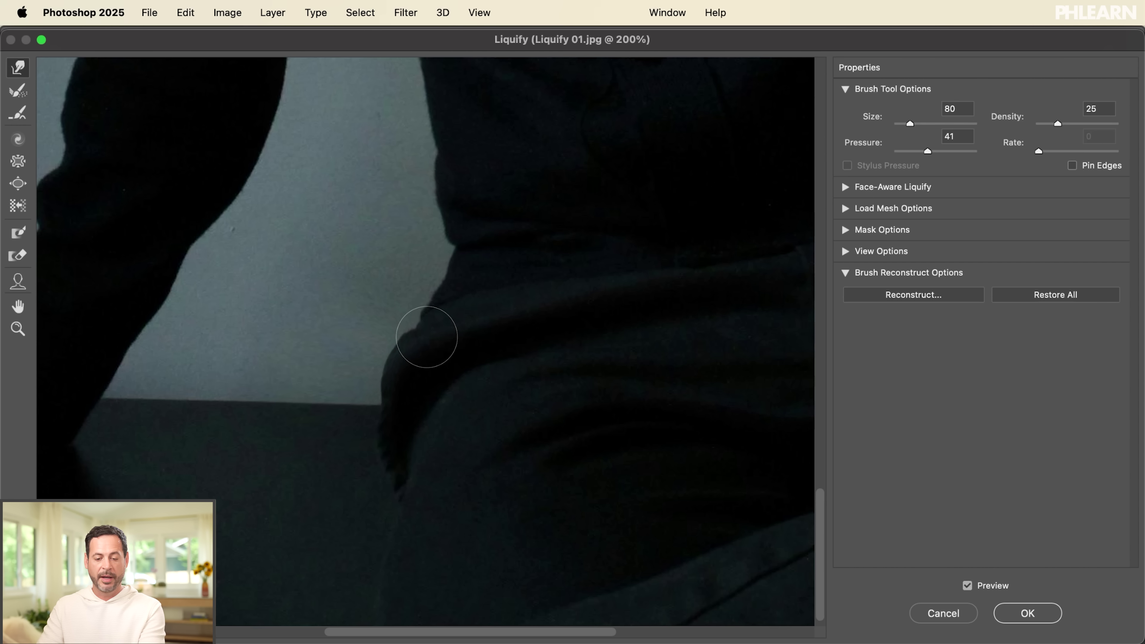
key("bracketleft")
- Smooth the wrinkled outer edge of the supporting arm's sleeve around the elbow with Forward Warp brush sizes 175 and 100
key("super+minus")
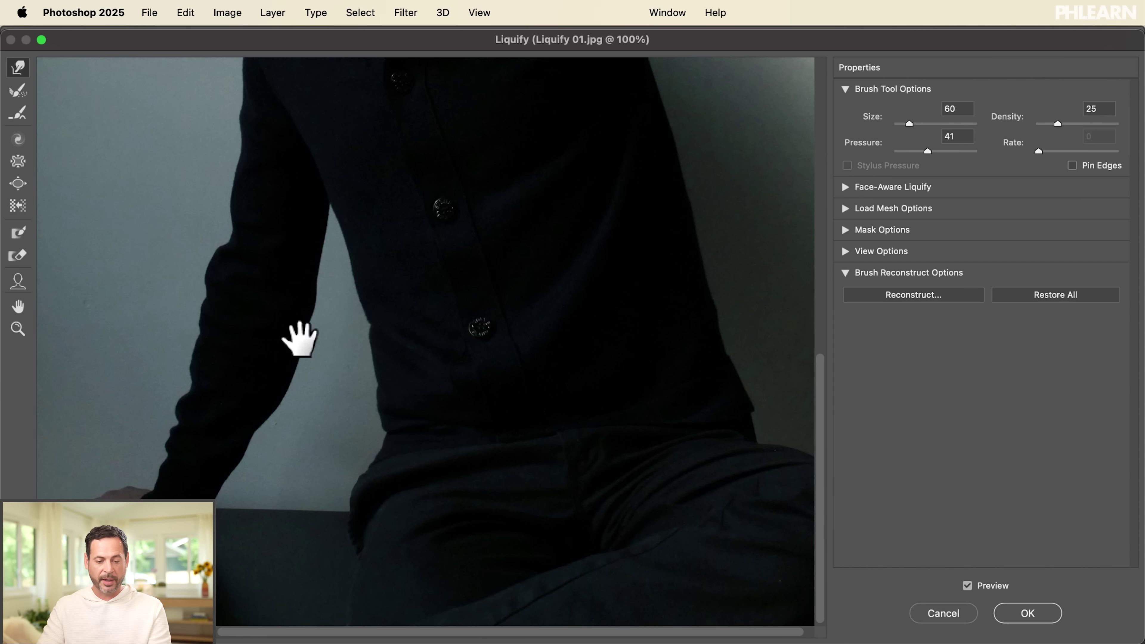
left_click_drag(299, 339, 335, 351)
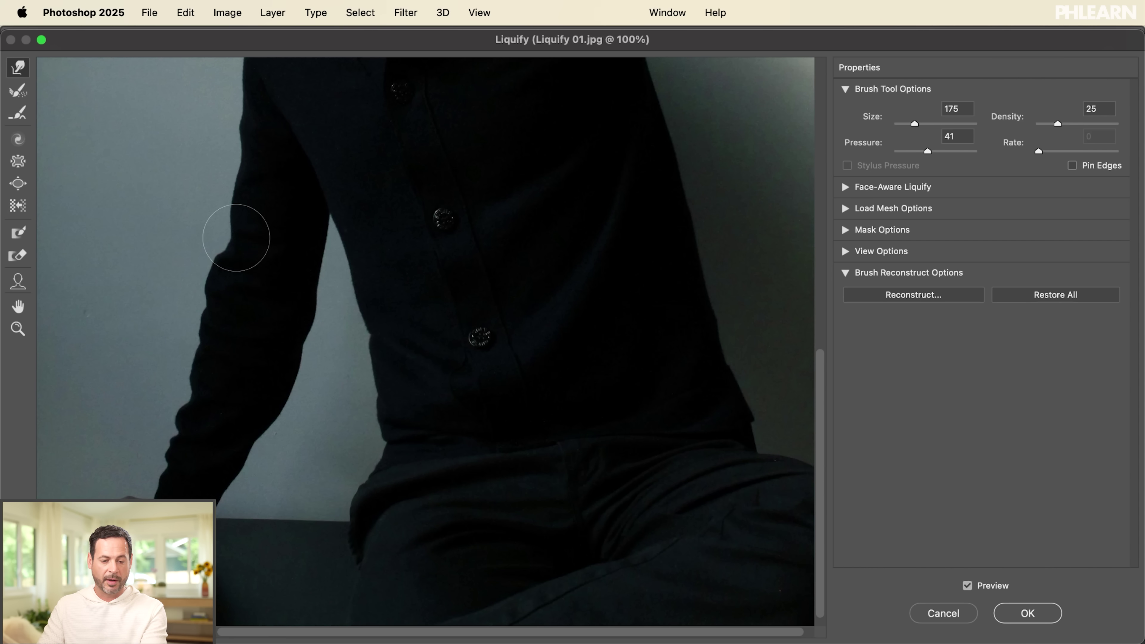
left_click_drag(196, 265, 216, 273)
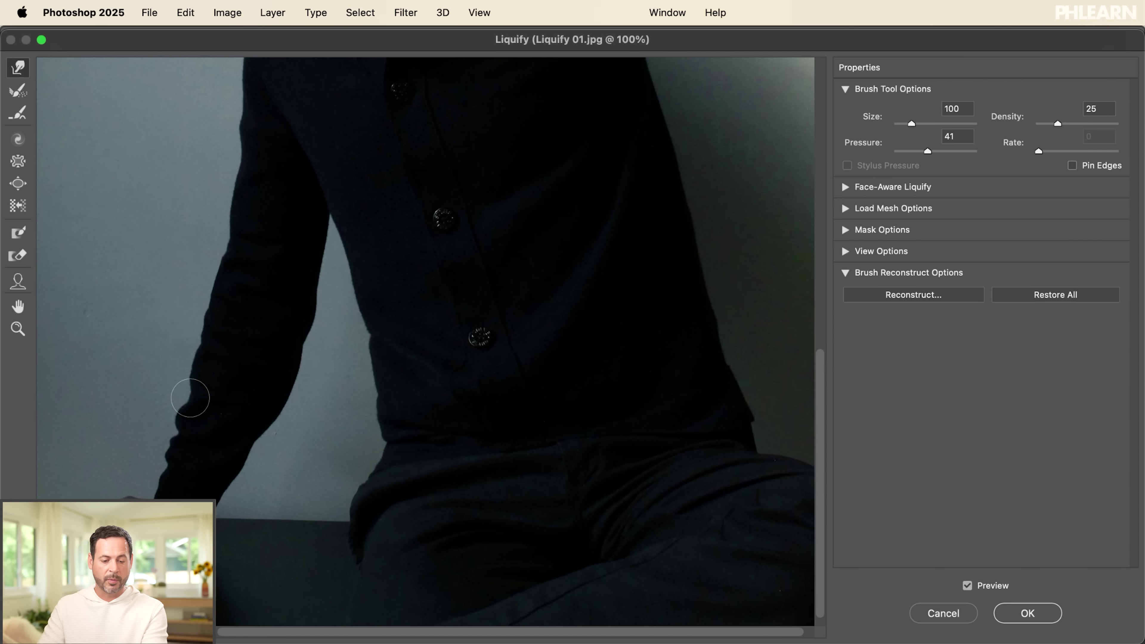
- Push in the inner edge of the supporting forearm's sleeve with the Forward Warp brush at size 400
key("bracketright")
key("bracketright")
key("bracketright")
key("bracketright")
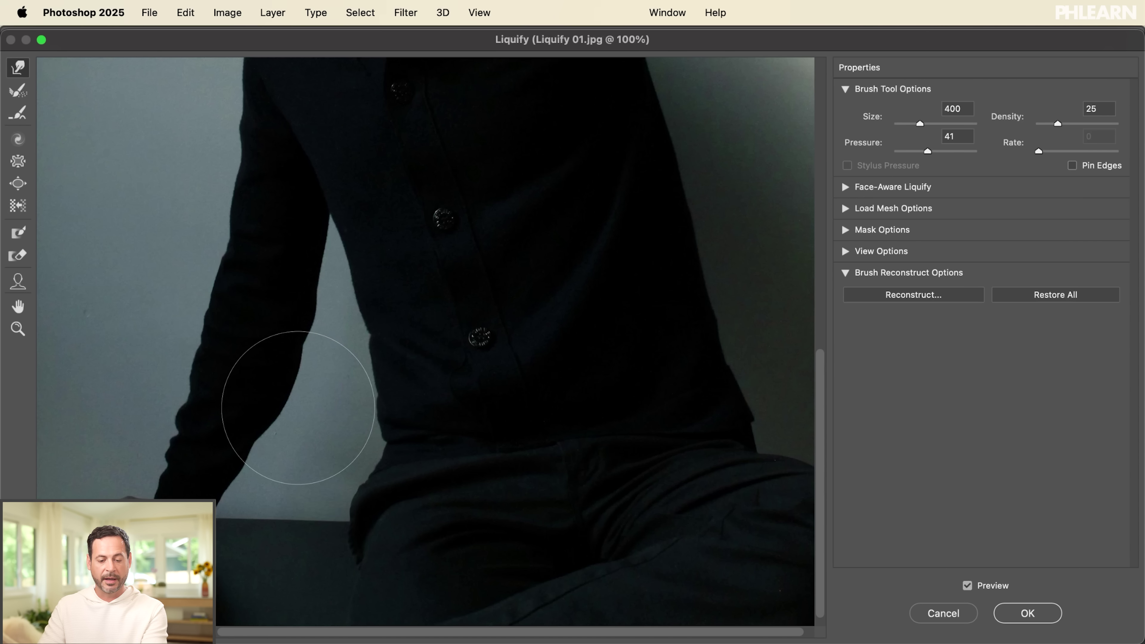
left_click_drag(288, 430, 274, 422)
- Smooth the remaining bumps along the supporting arm's sleeve down to the wrist with Forward Warp brush size 125
key("bracketleft")
key("bracketleft")
key("bracketleft")
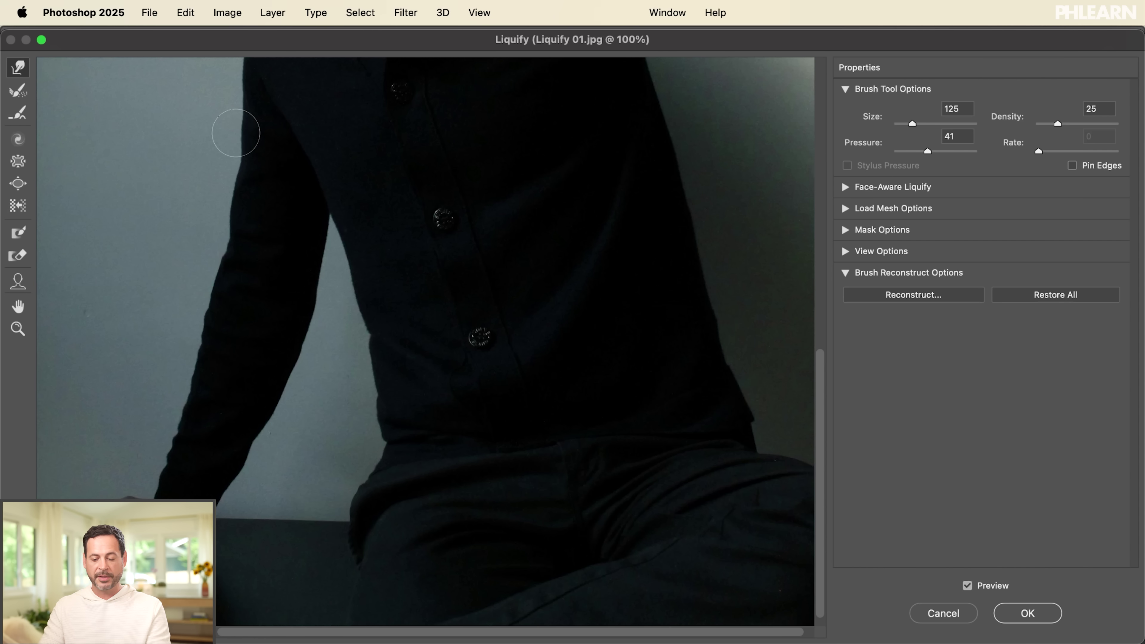
- Reduce the overall strength of the Liquify warps to a Reconstruct amount of 73 and apply the filter
left_click(237, 133, "alt+super")
mouse_move(404, 296)
left_mouse_down()
mouse_move(422, 329)
mouse_move(417, 358)
left_mouse_up()
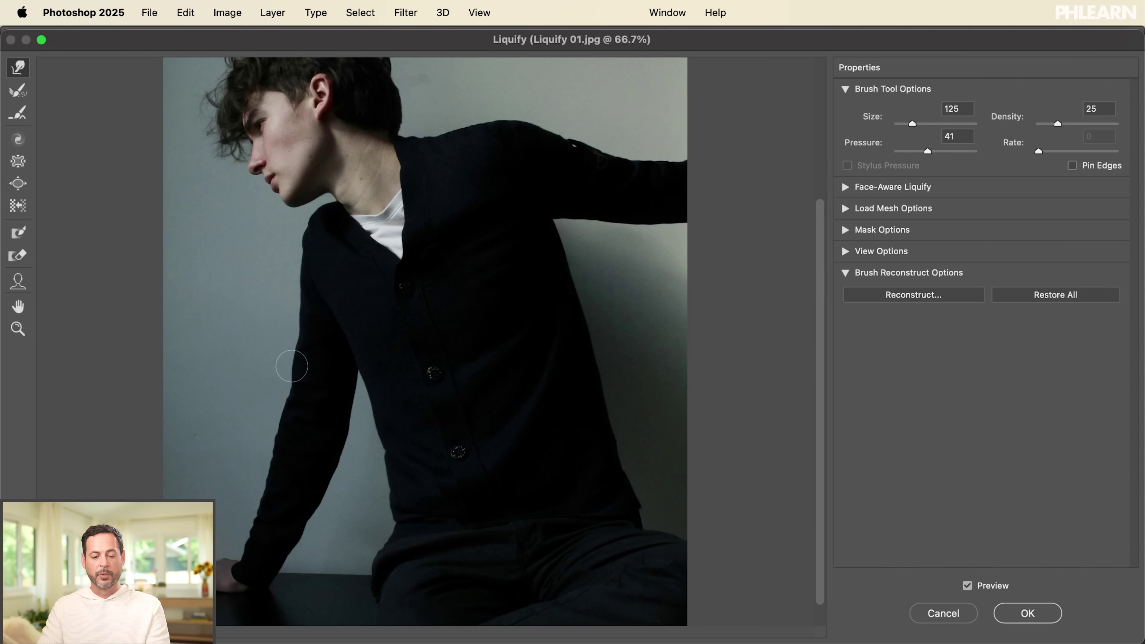
left_click_drag(429, 282, 452, 294)
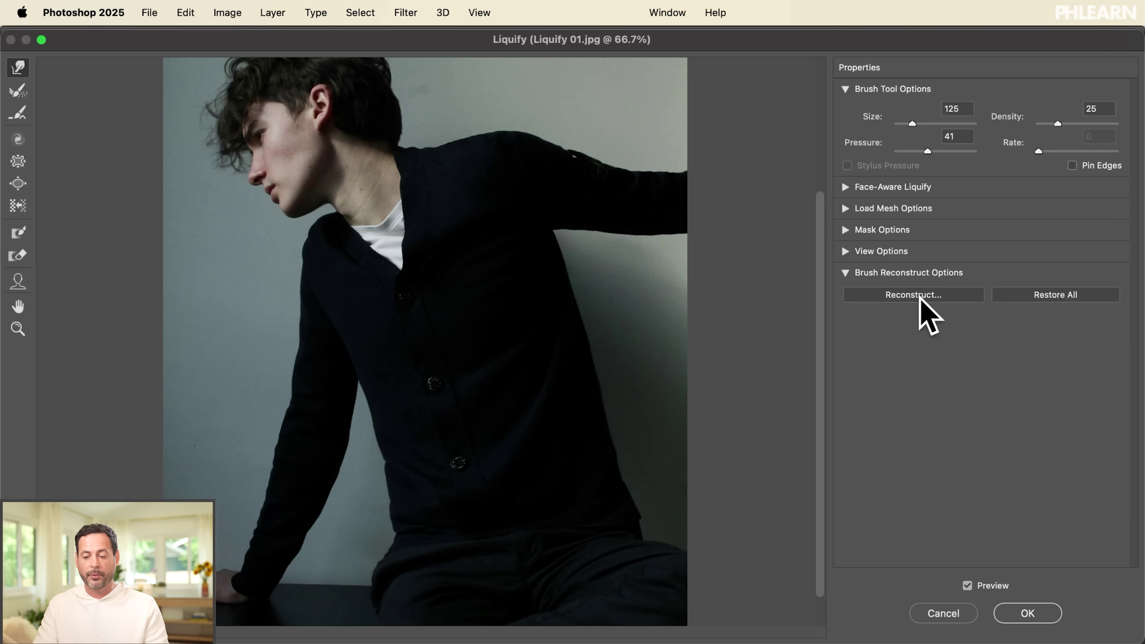
left_click(910, 294)
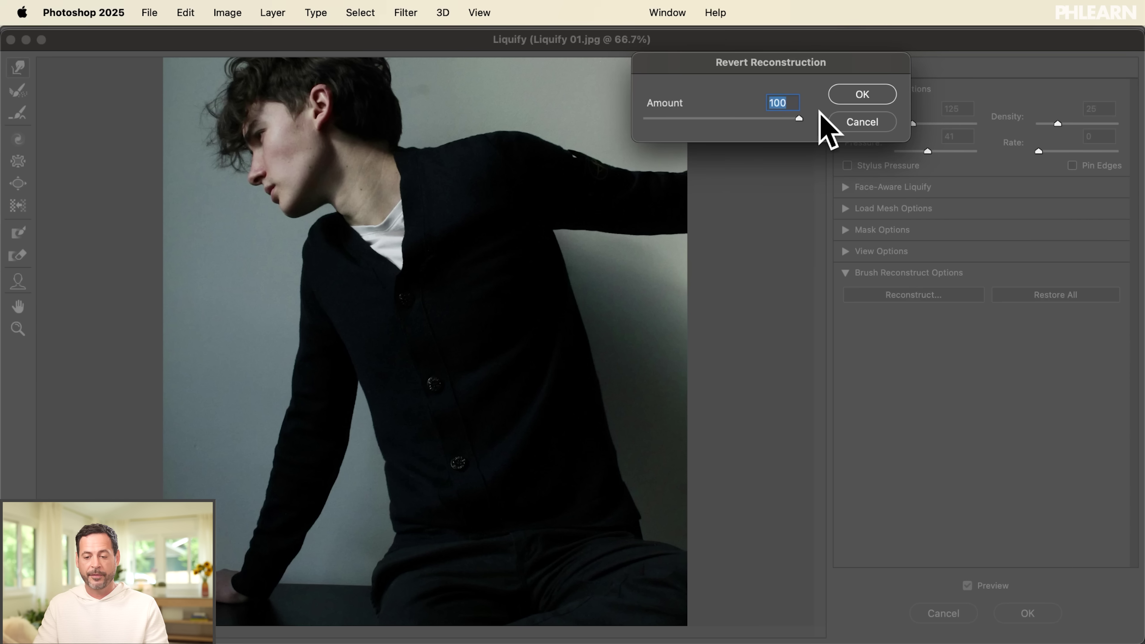
left_click_drag(805, 62, 637, 326)
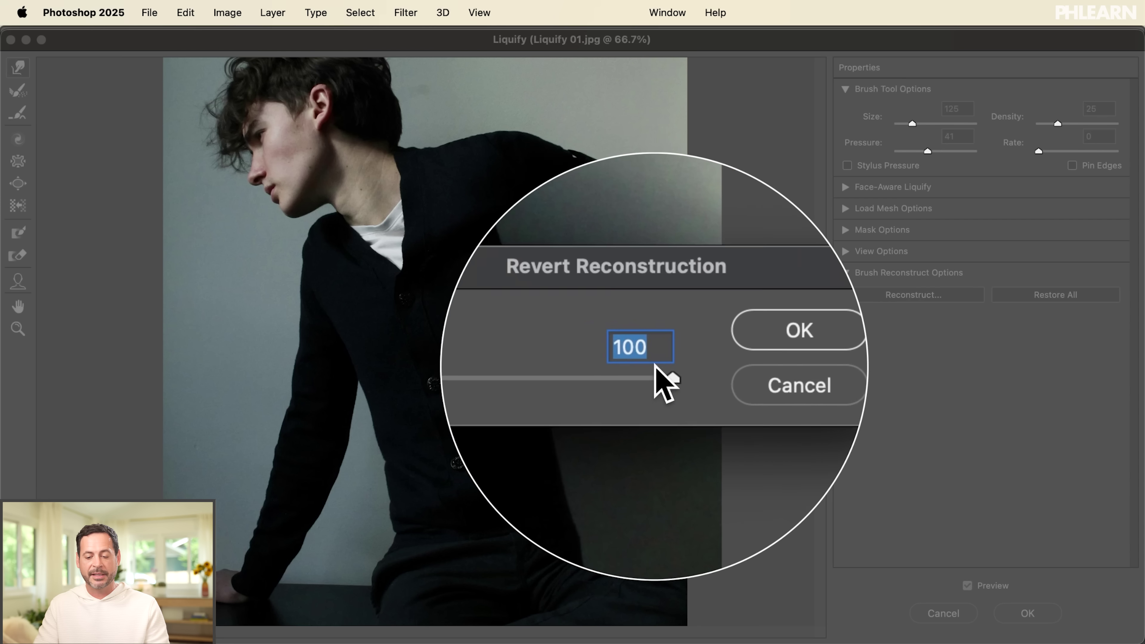
left_click_drag(656, 372, 749, 352)
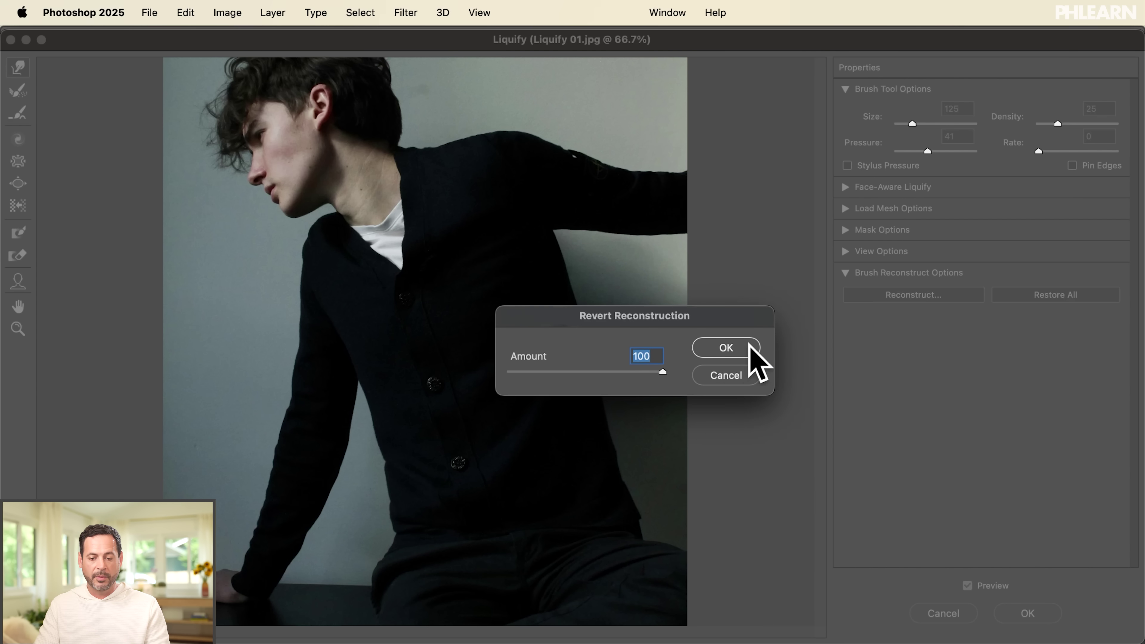
left_click_drag(525, 356, 588, 356)
left_click_drag(671, 350, 503, 360)
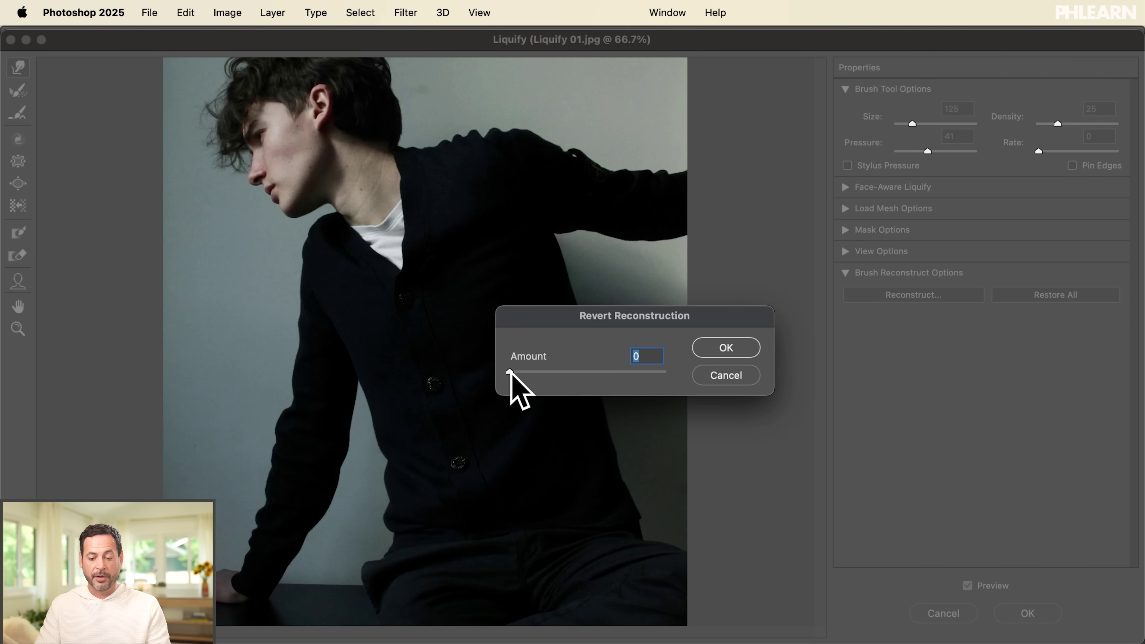
left_click_drag(508, 371, 621, 370)
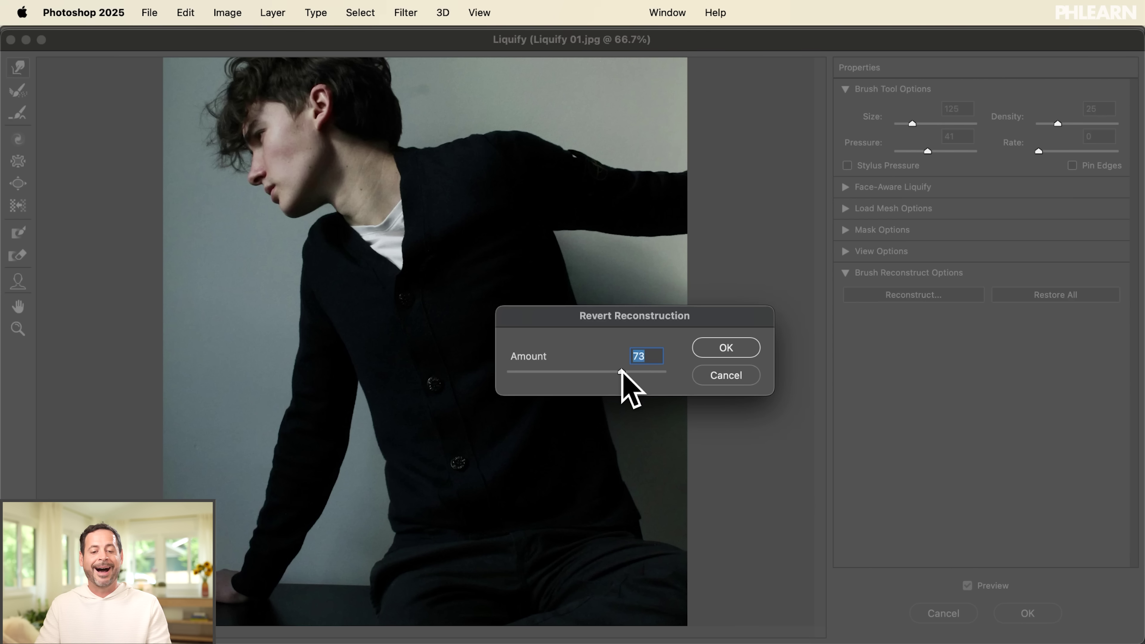
left_click(711, 356)
left_click(1030, 614)
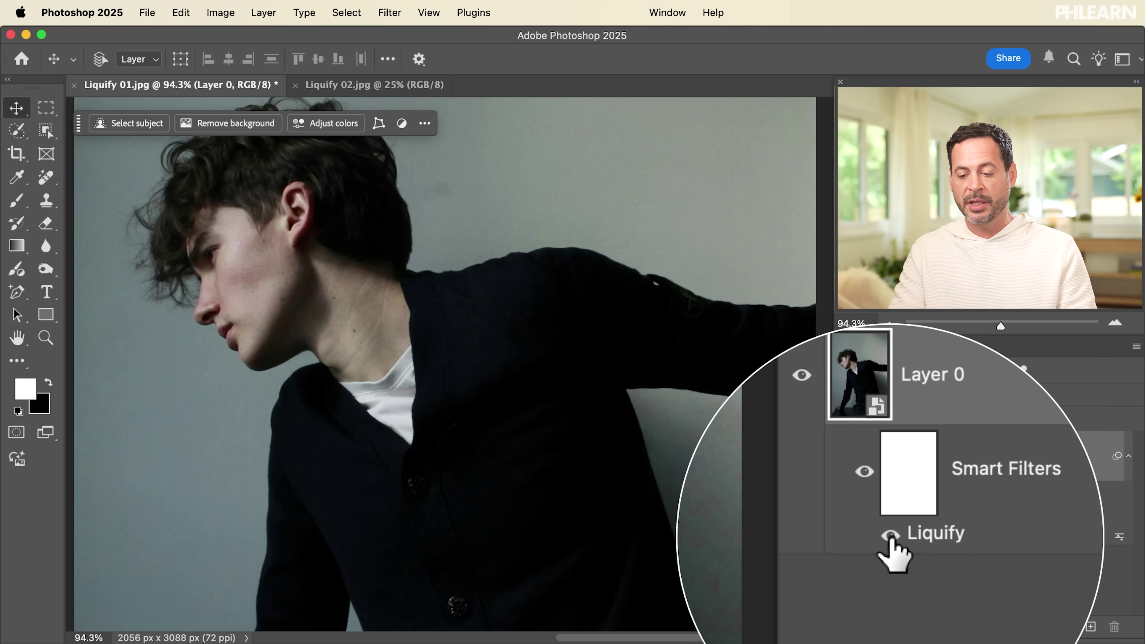
- Toggle the Liquify smart filter's visibility to compare the smoothed shoulder and sleeves with the original
left_click(891, 536)
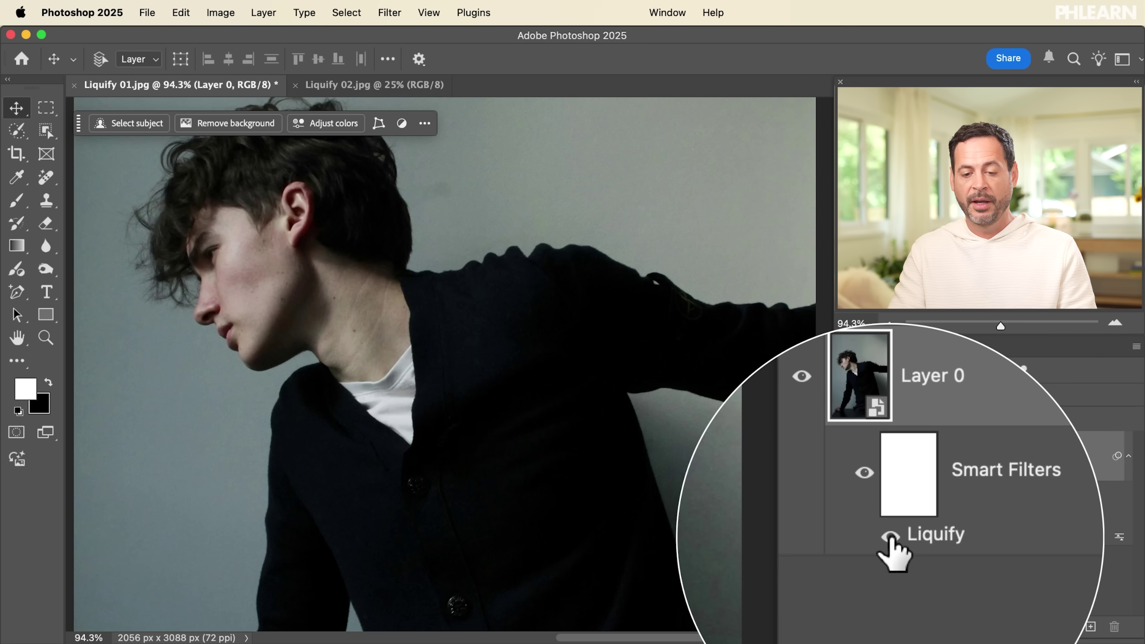
left_click(890, 536)
left_click(891, 536)
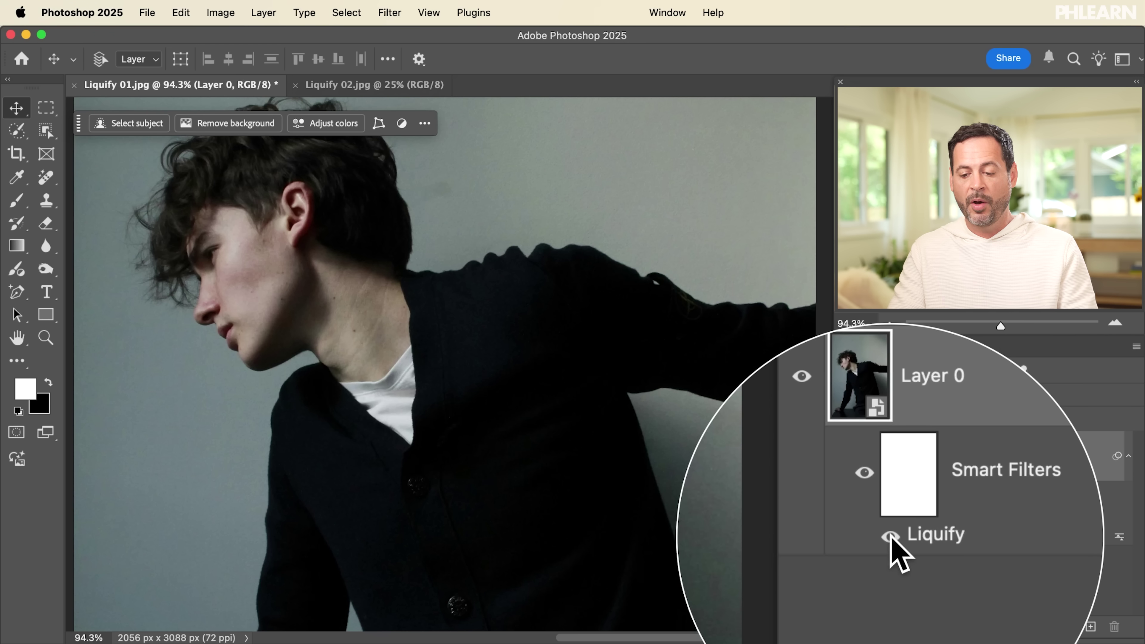
- Reopen the Liquify smart filter and try restoring the supporting forearm's original sleeve edge with the Reconstruct tool
double_click(912, 538)
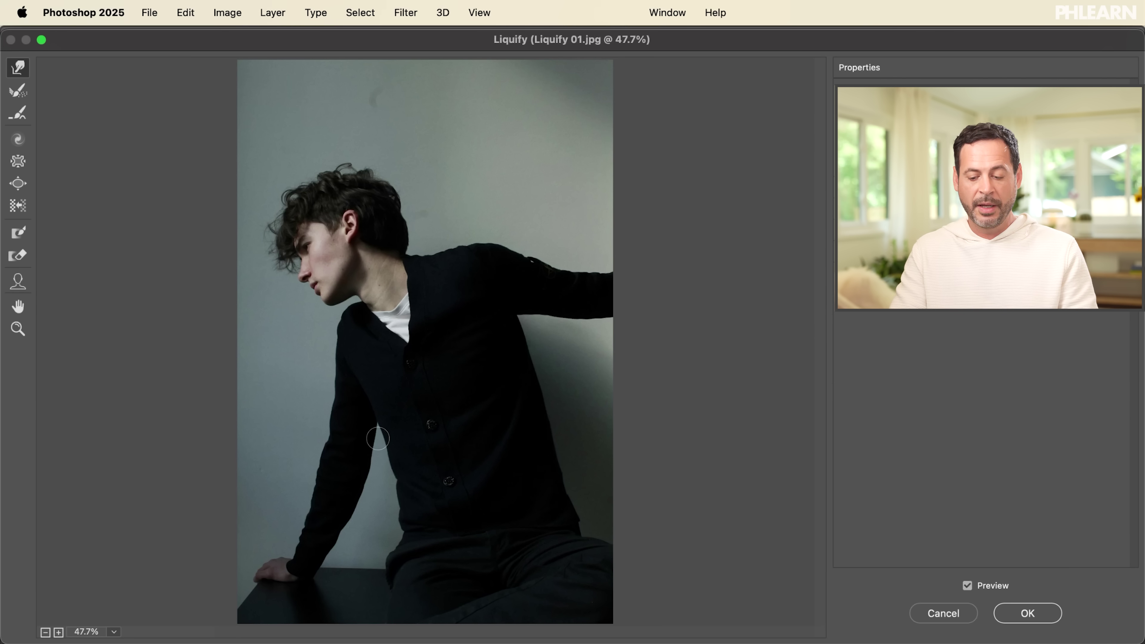
left_click(378, 439, "super")
left_click(378, 439, "super")
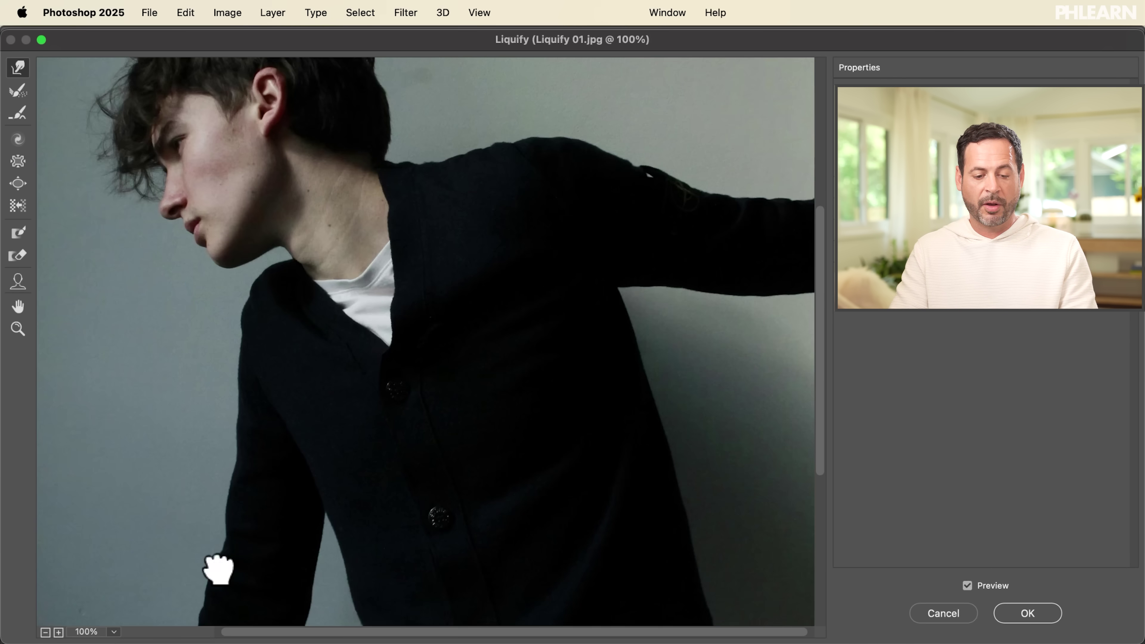
left_click_drag(219, 570, 314, 260)
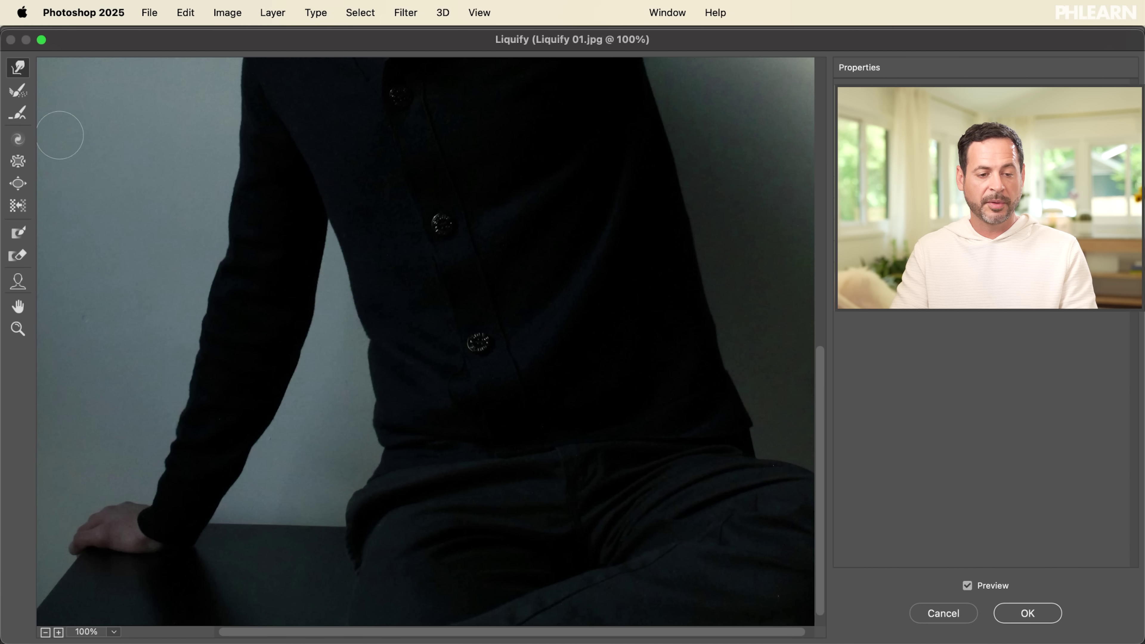
left_click(18, 90)
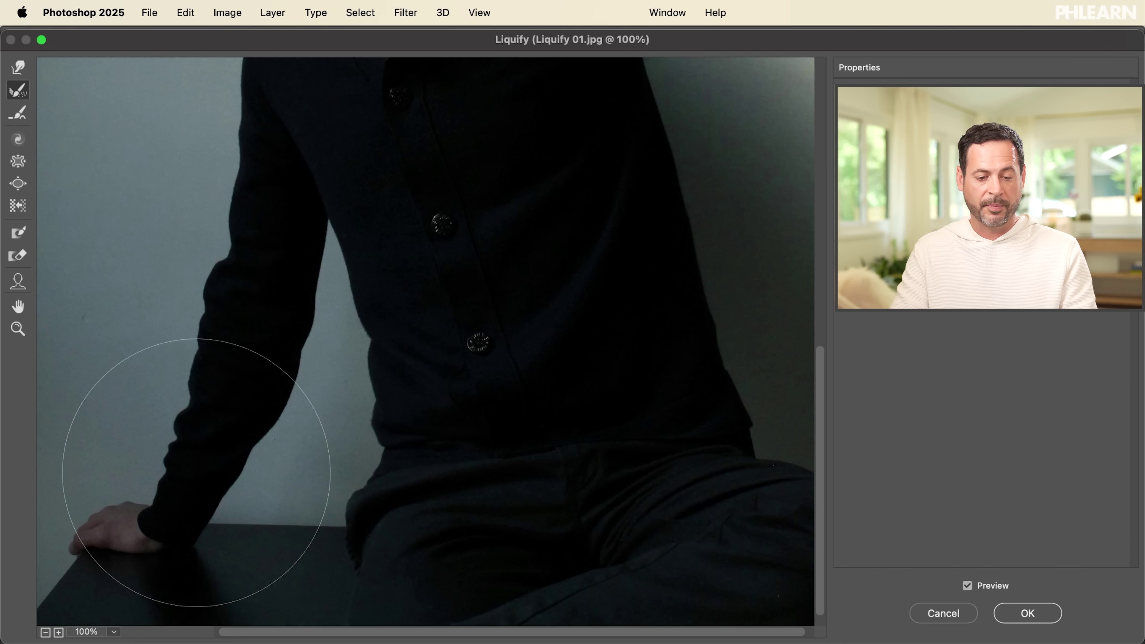
key("super+space")
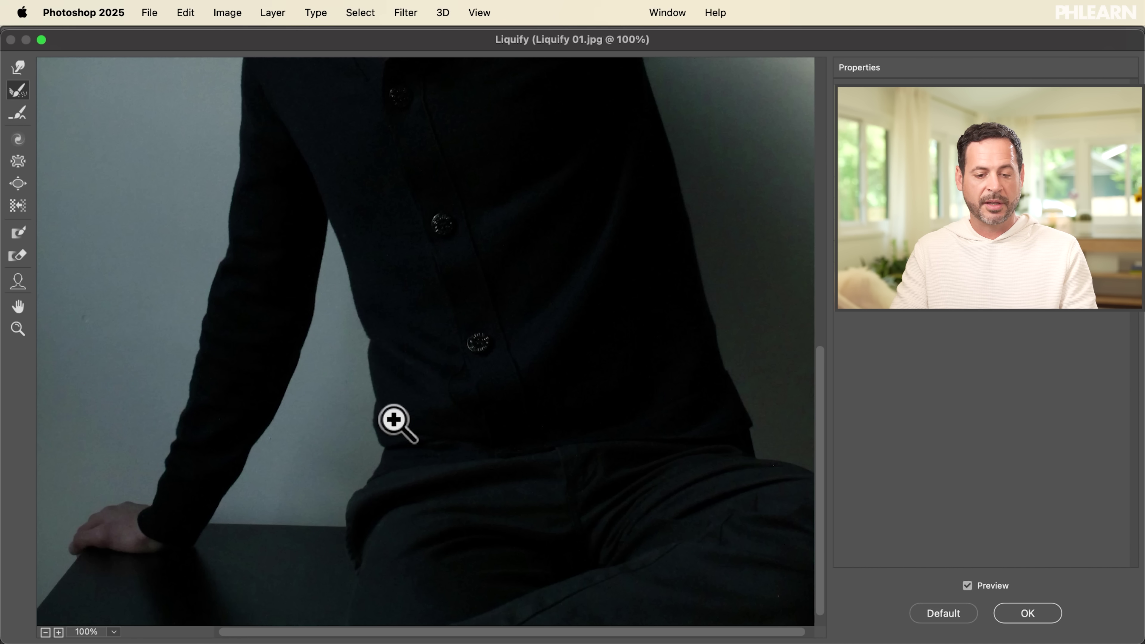
left_click(324, 366, "alt+super")
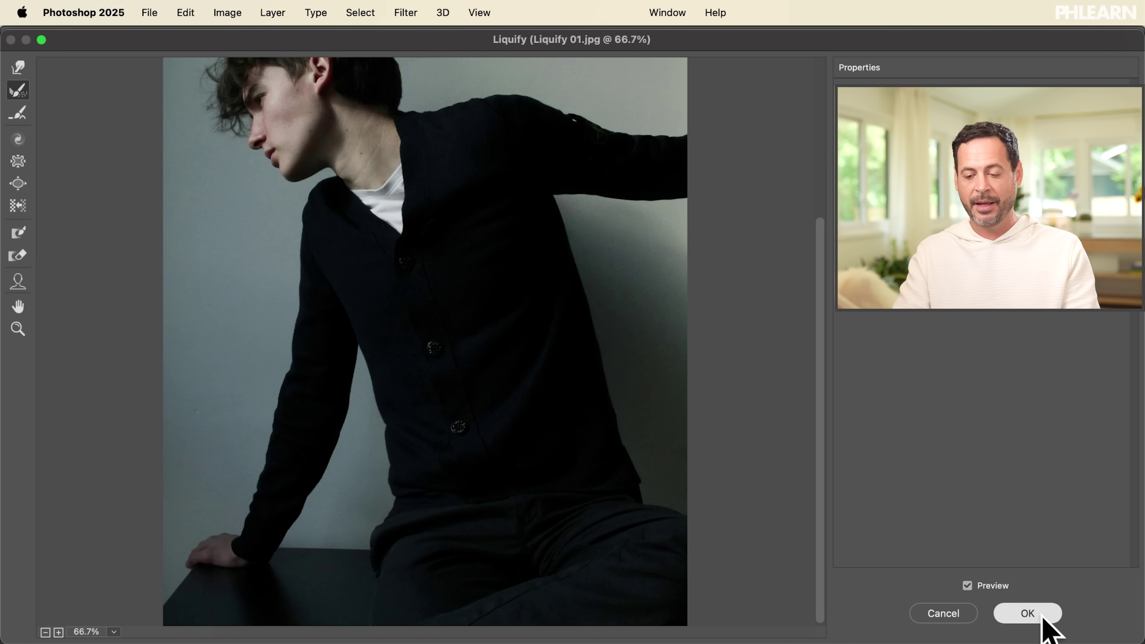
left_click(1027, 613)
- Compare the man's whole retouched clothing outline with the original by hiding and showing the Liquify smart filter
scroll(674, 449, "down", 3)
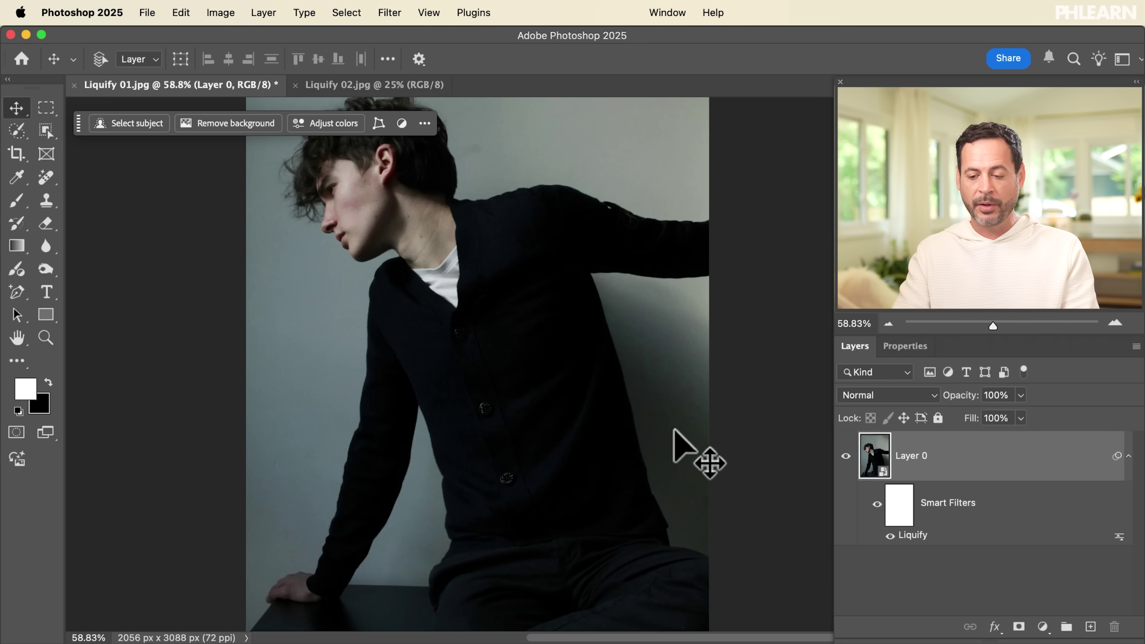
left_click(889, 536)
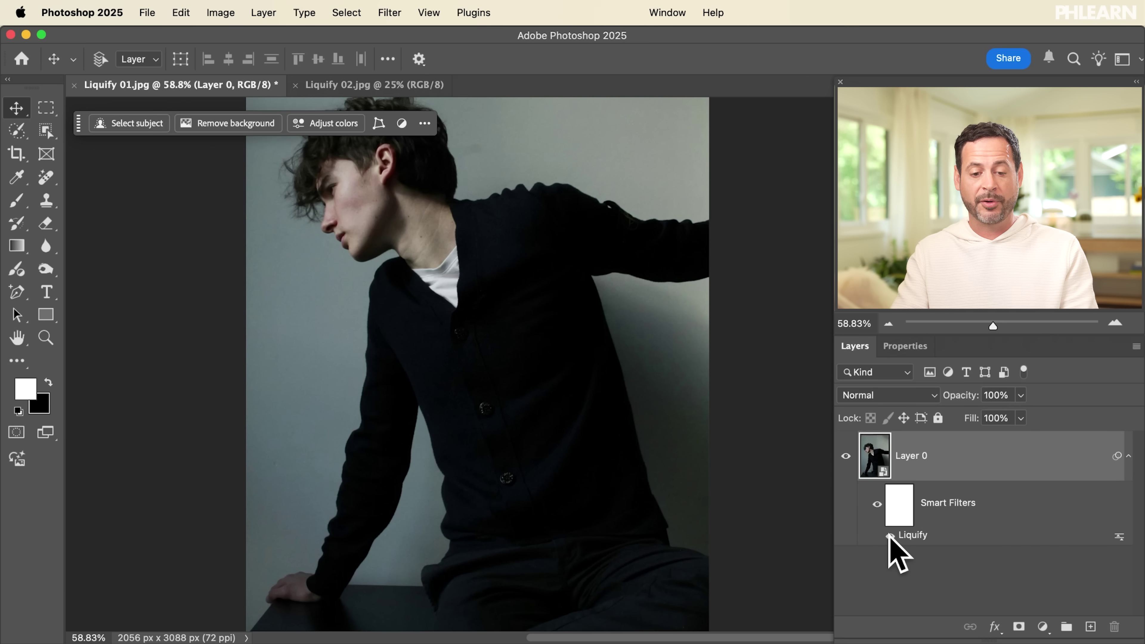
left_click(889, 536)
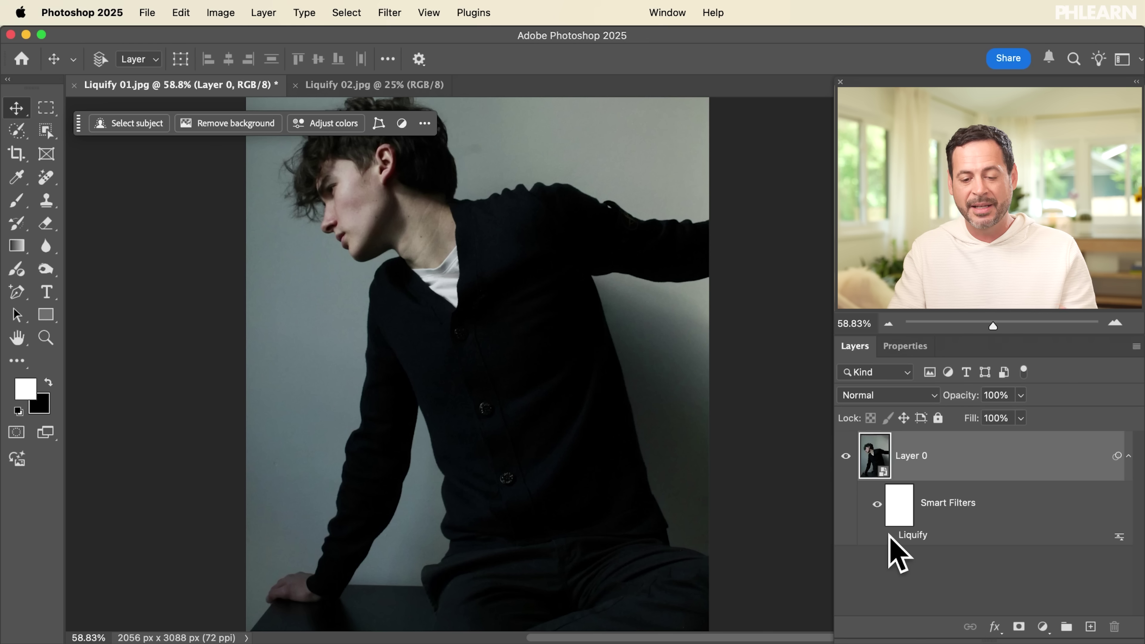
left_click(889, 536)
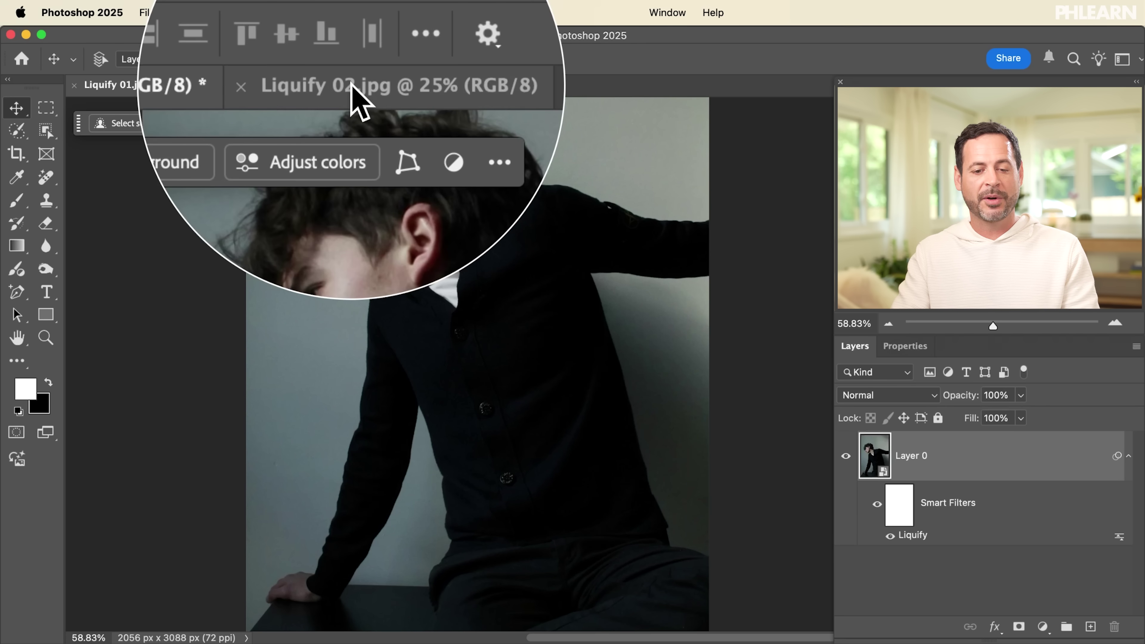
- Convert the Liquify 02.jpg portrait's Background for Smart Filters and open the Liquify filter on it
left_click(350, 86)
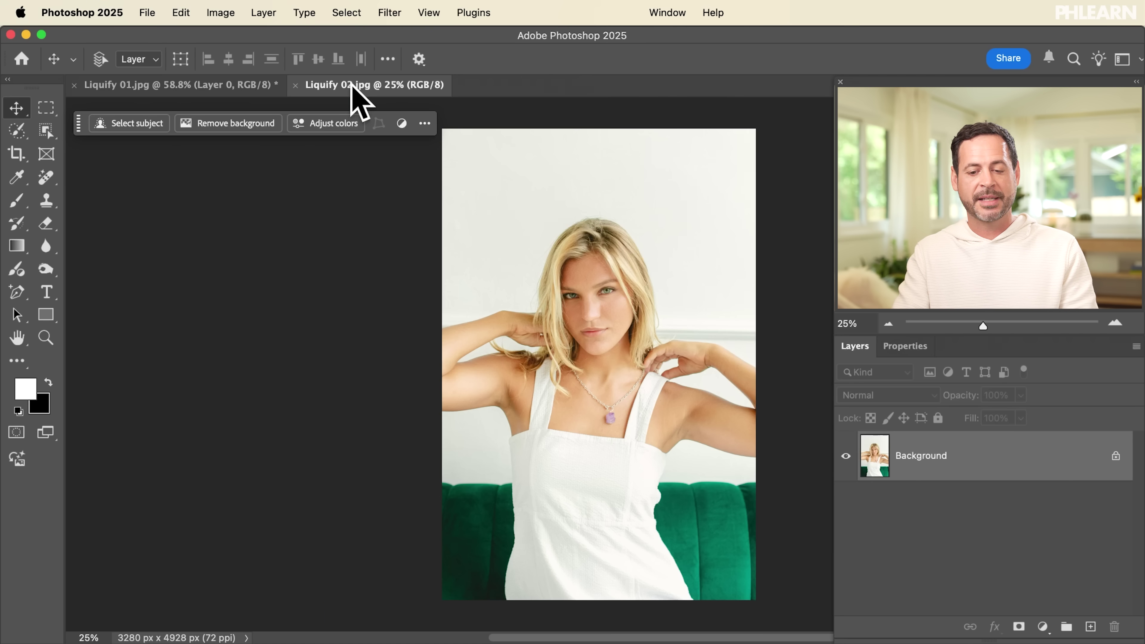
scroll(767, 401, "up", 3)
scroll(765, 384, "up", 2)
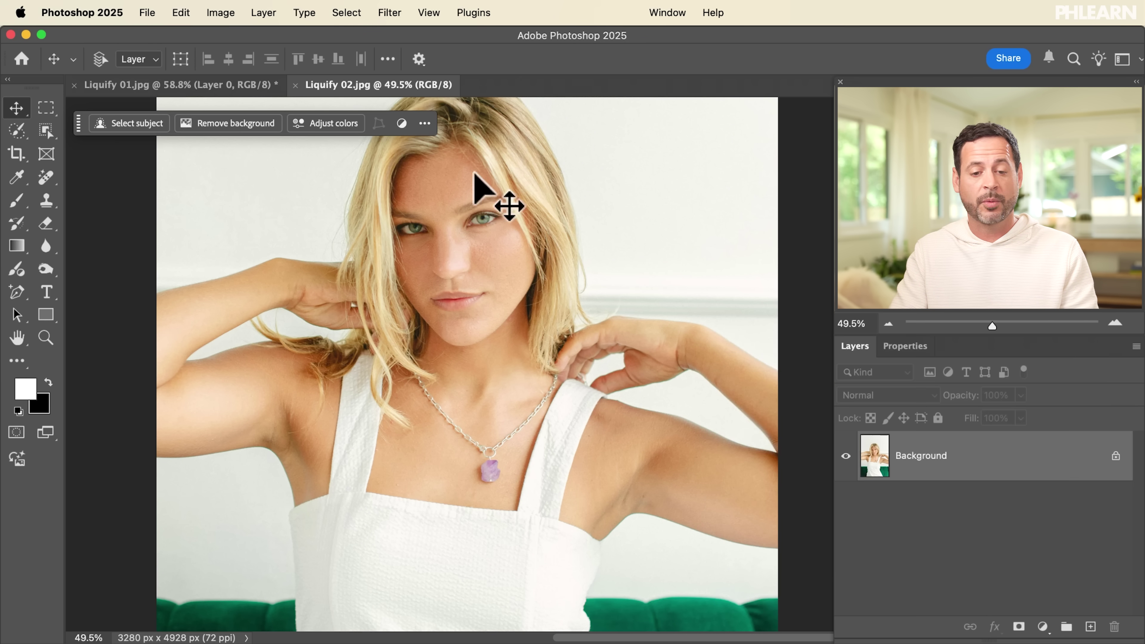
left_click(389, 12)
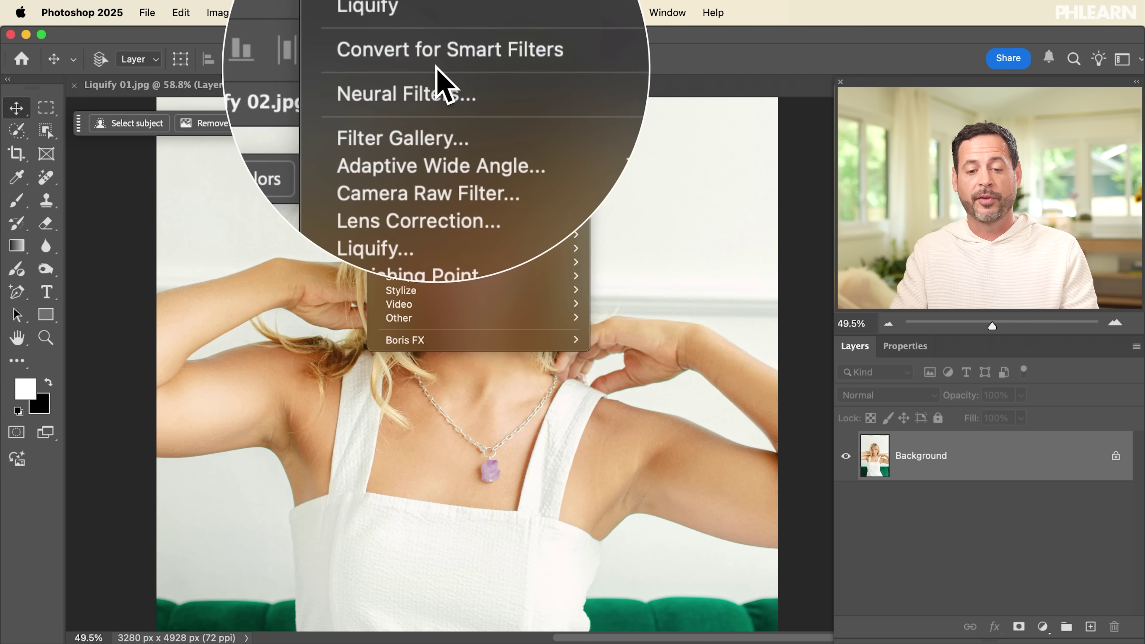
left_click(436, 64)
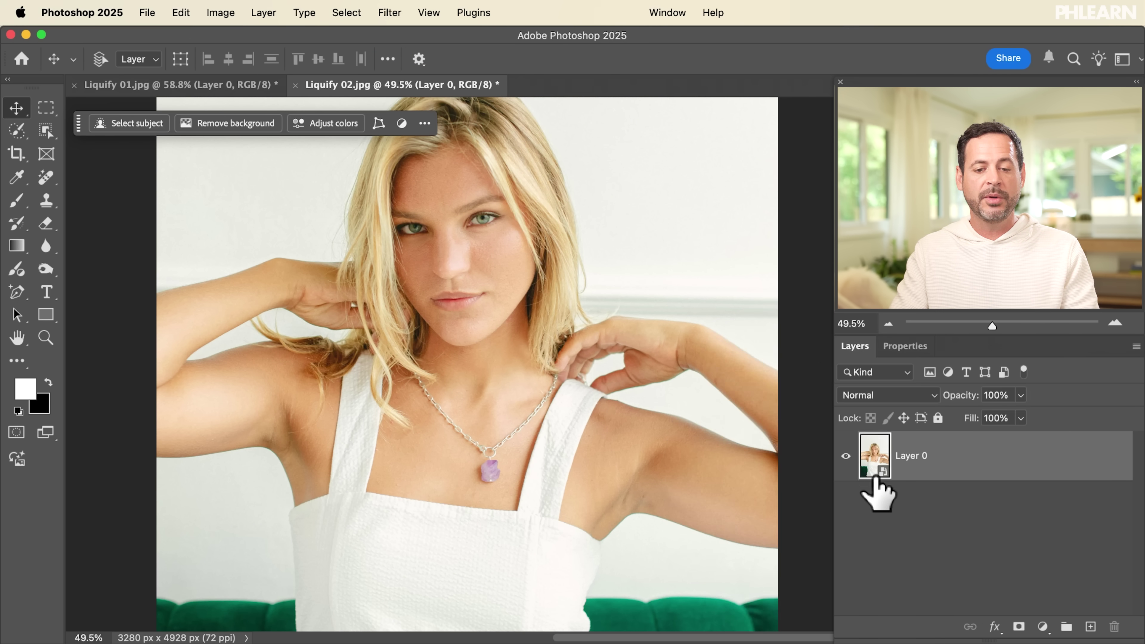
left_click(389, 13)
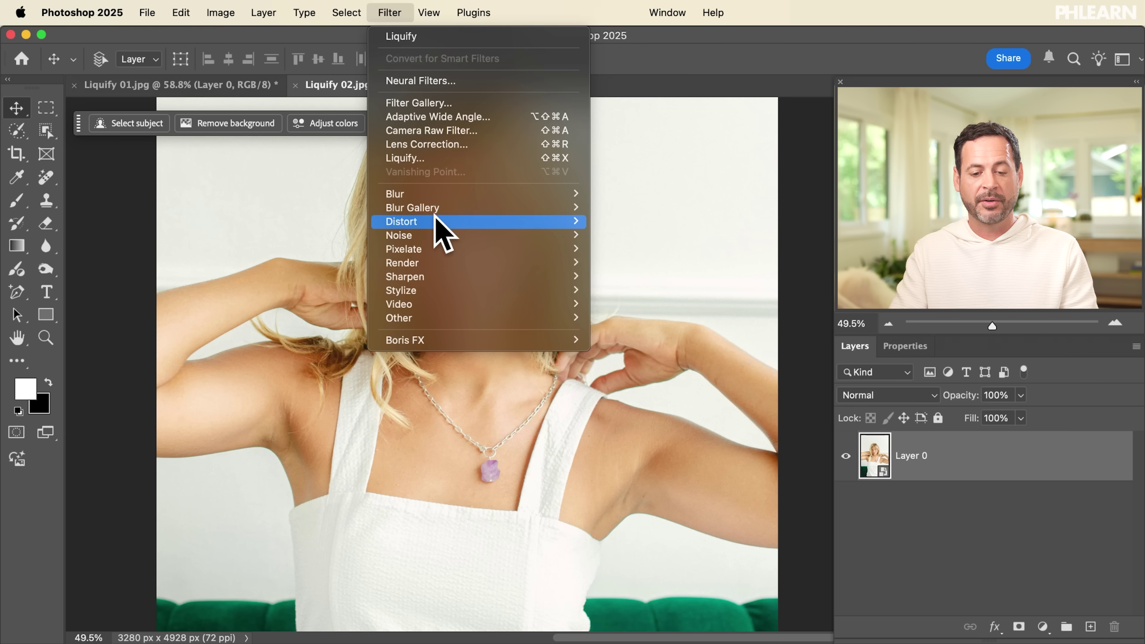
left_click(425, 159)
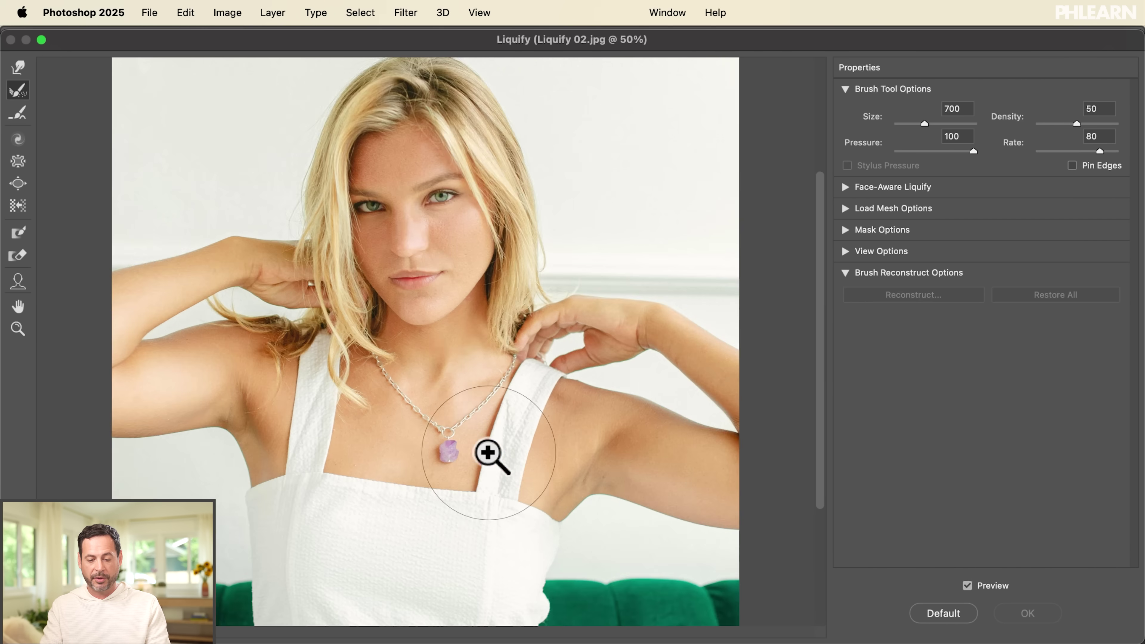
- Push in the bulging fabric along the white dress's waist beside the green sofa with the Forward Warp tool
left_click(491, 455, "super")
left_click(490, 455, "super")
left_click_drag(541, 487, 478, 133)
left_click_drag(527, 336, 609, 345)
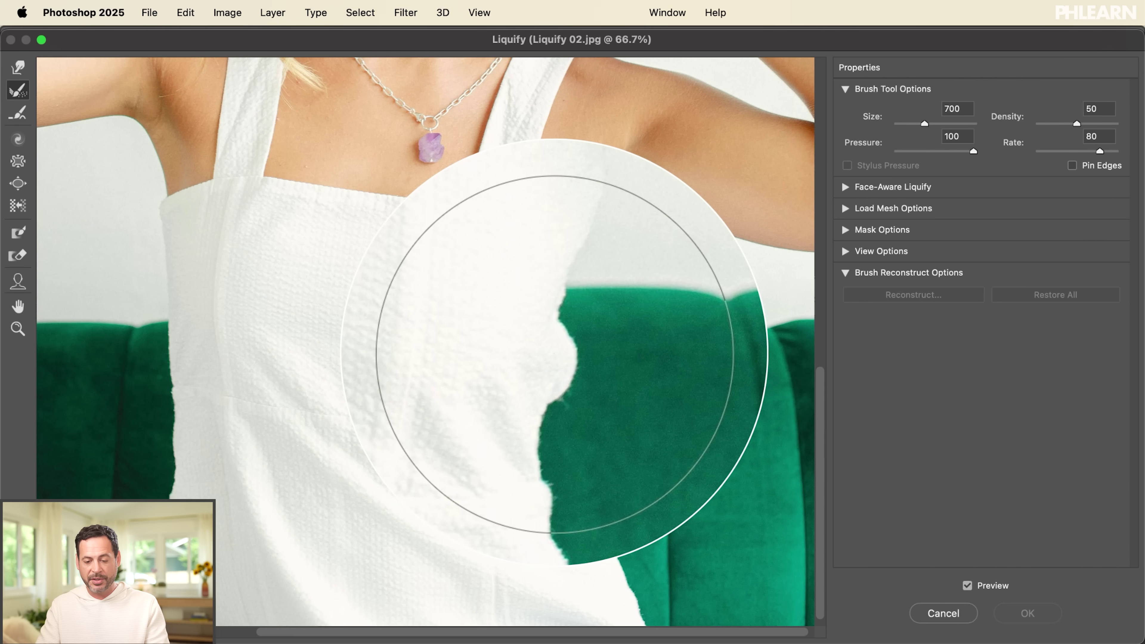
key("super+z")
left_click(18, 67)
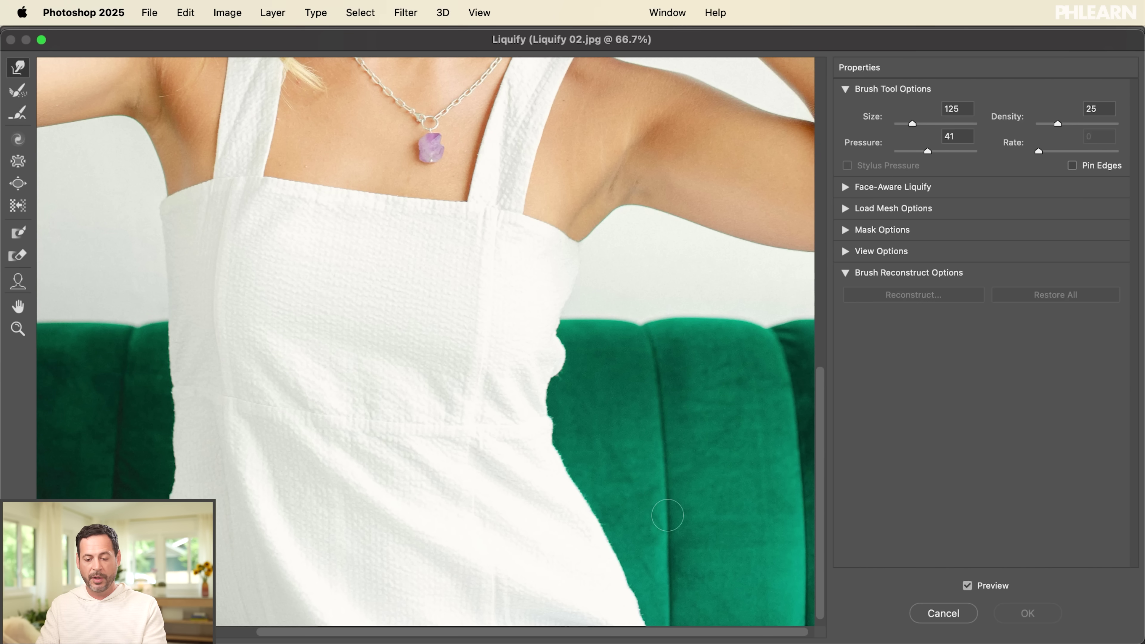
left_click_drag(566, 361, 546, 361)
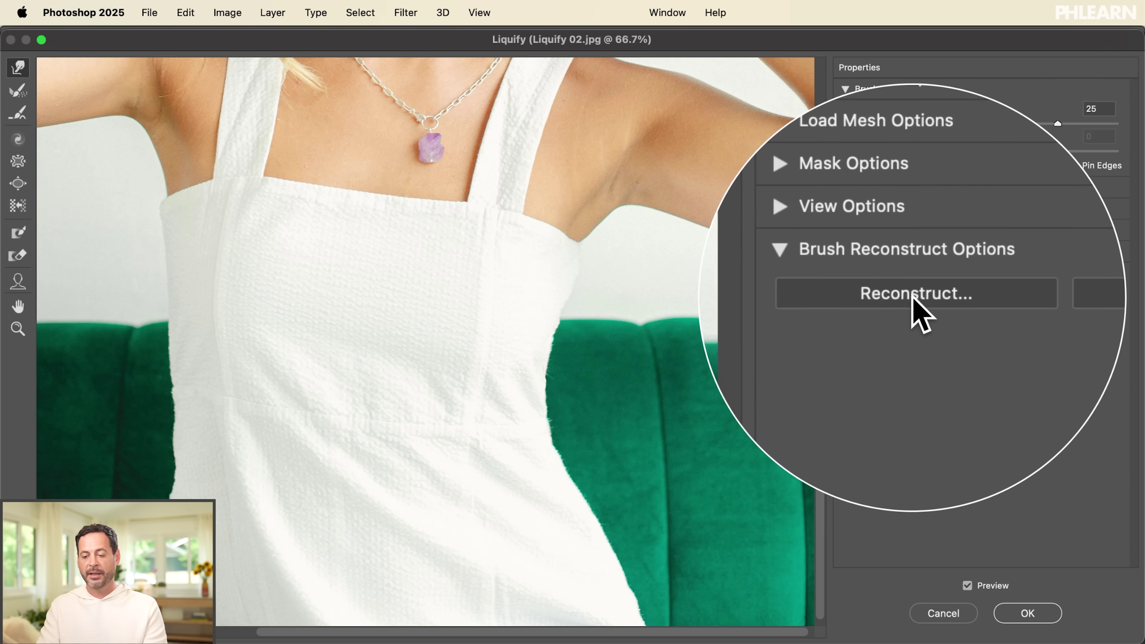
- Preview the dress edge at a Reconstruct amount of 22 and cancel without keeping that amount
left_click(899, 296)
left_click_drag(799, 119, 681, 112)
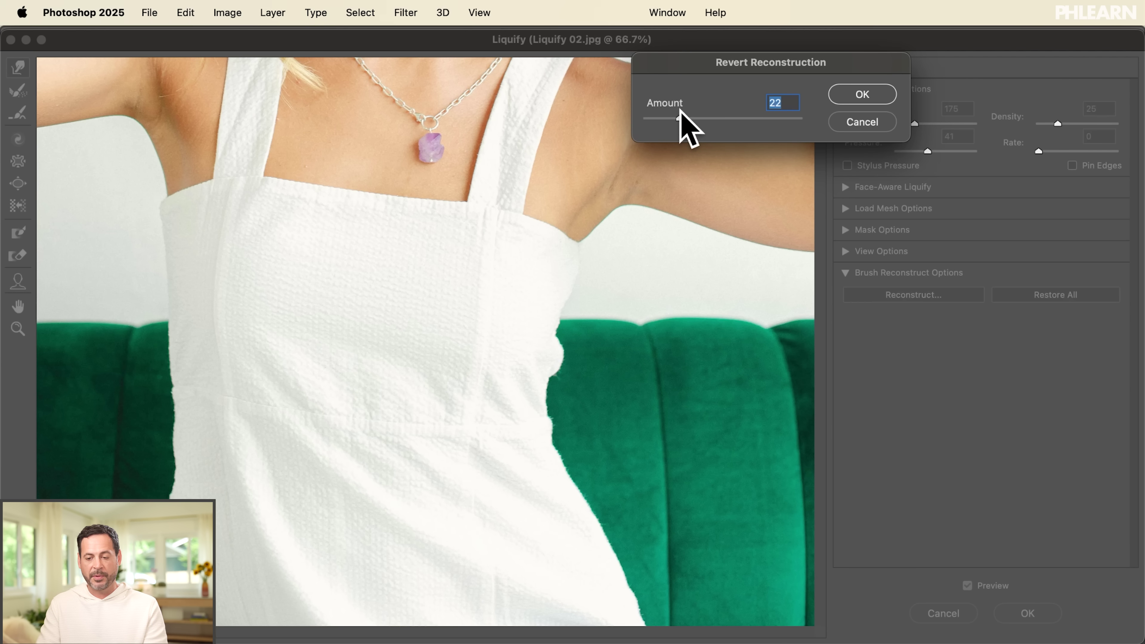
left_click(850, 122)
- Enlarge the Forward Warp brush to size 800 for work on the woman's hair
mouse_move(511, 172)
left_mouse_down()
mouse_move(491, 238)
mouse_move(503, 542)
mouse_move(529, 583)
mouse_move(515, 417)
mouse_move(539, 486)
left_mouse_up()
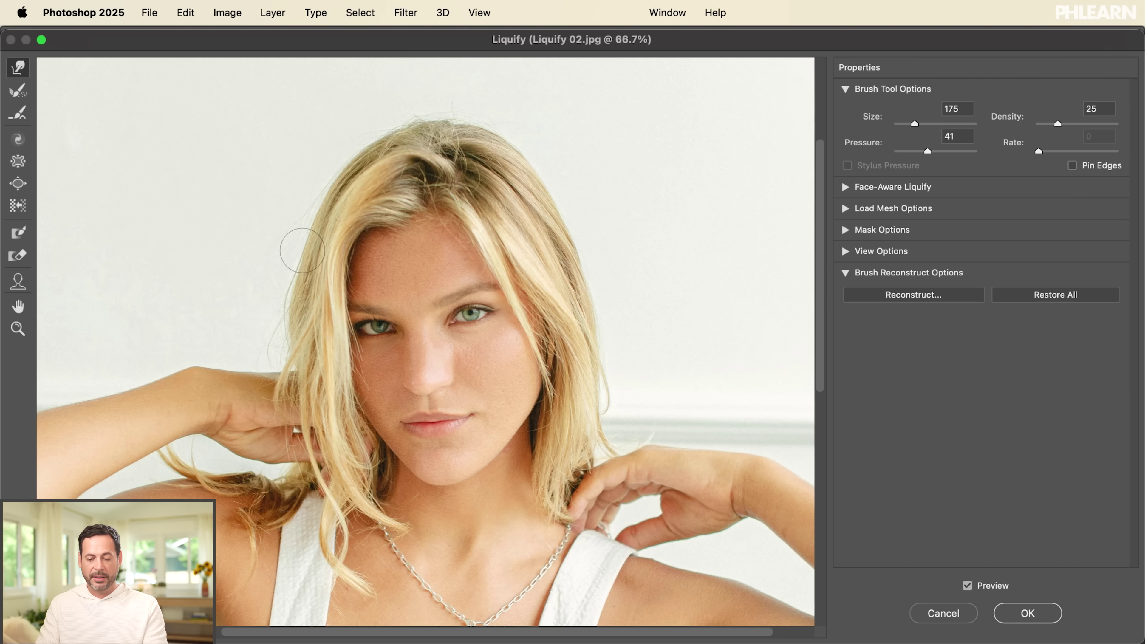
key("bracketright")
key("bracketright")
key("bracketright")
key("bracketright")
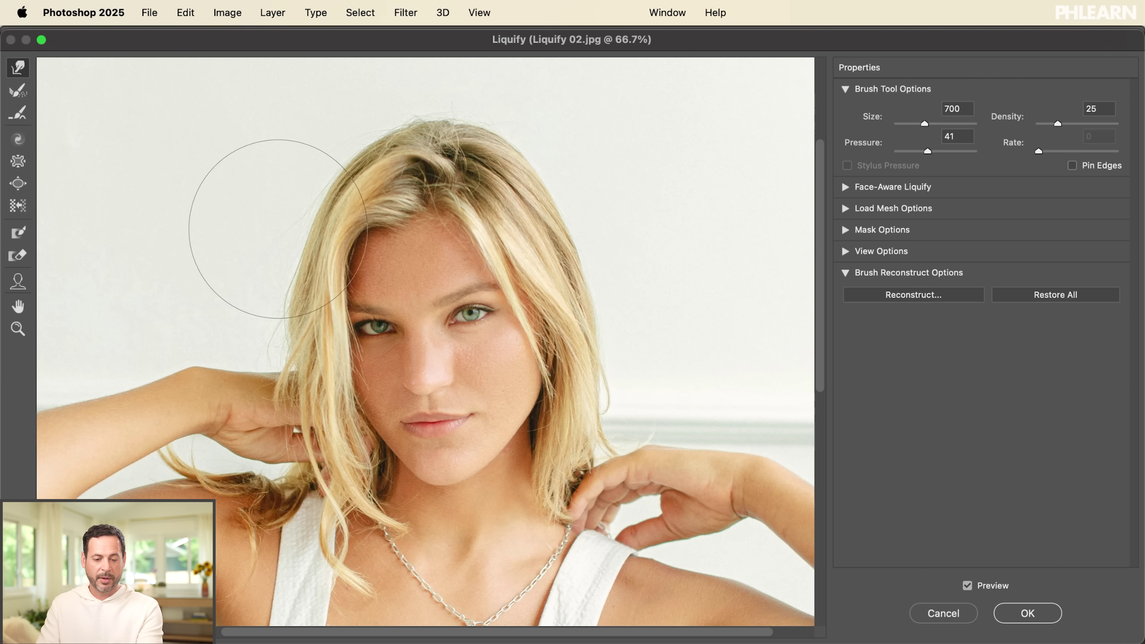
key("bracketright")
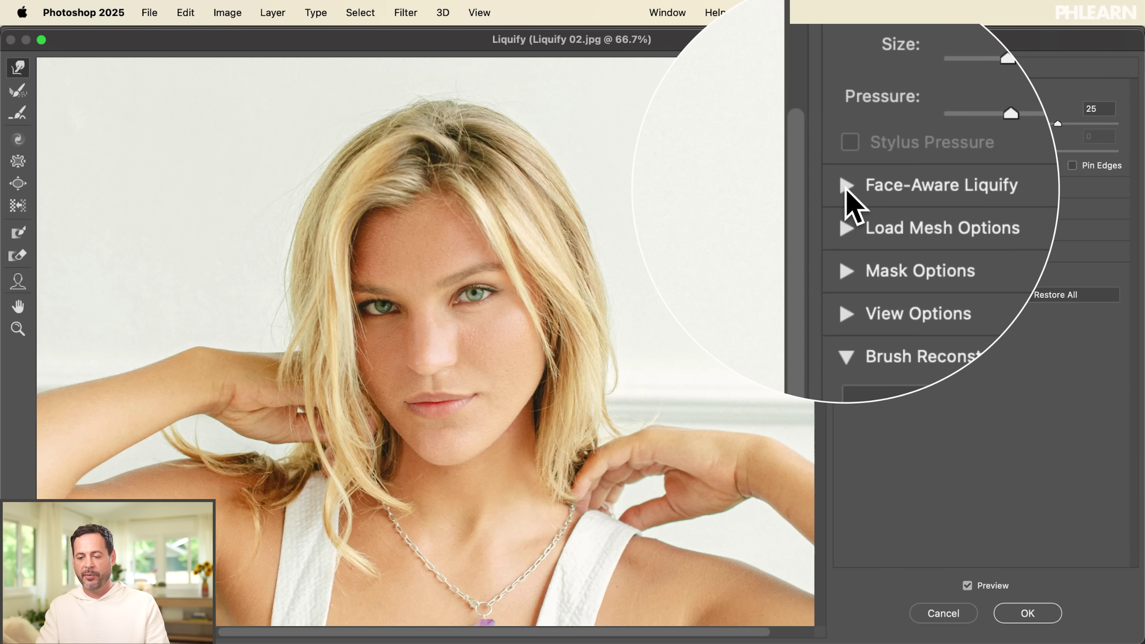
- Expand the Face-Aware Liquify settings and choose Face #1 as the face to adjust
left_click(846, 194)
left_click(962, 211)
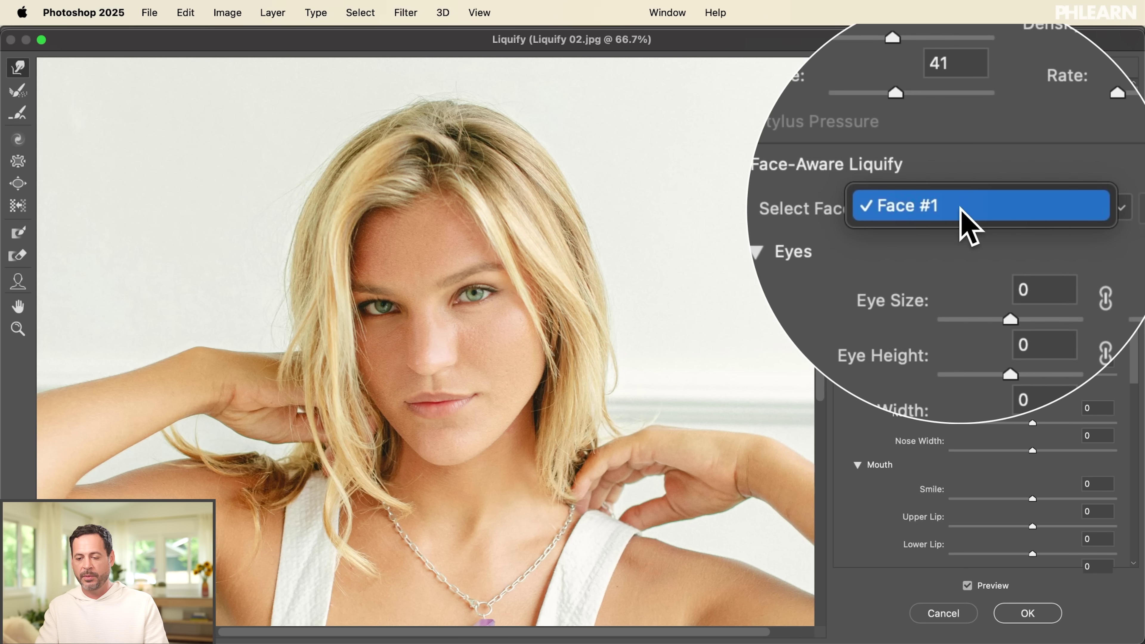
left_click(960, 208)
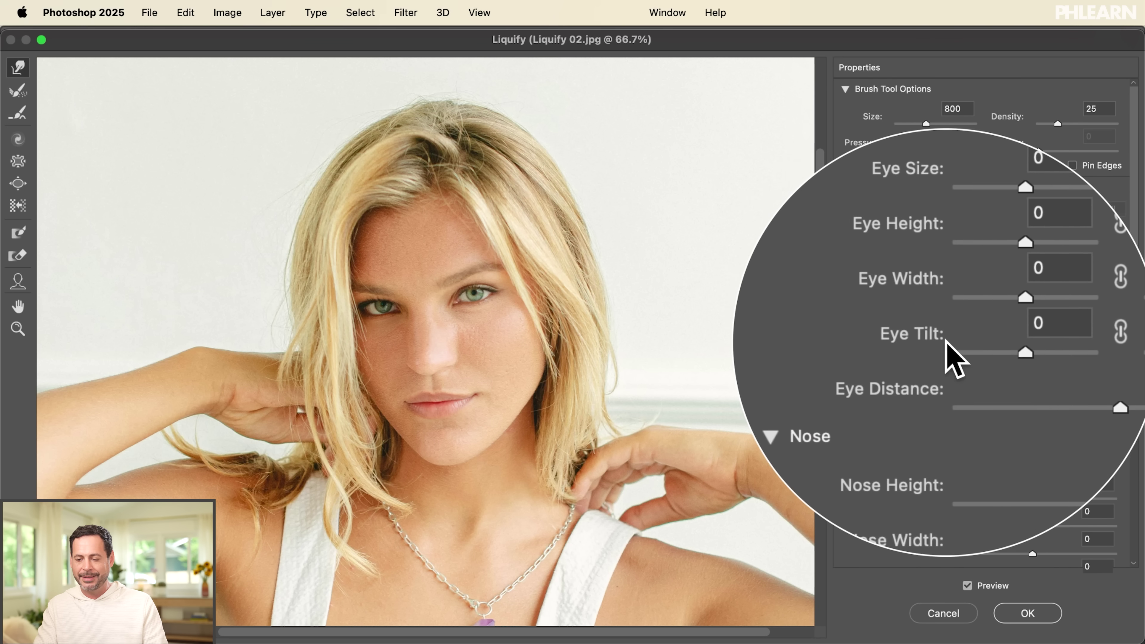
- Link both eyes' Size, Height, Width and Tilt settings so they change together
left_click(1032, 254)
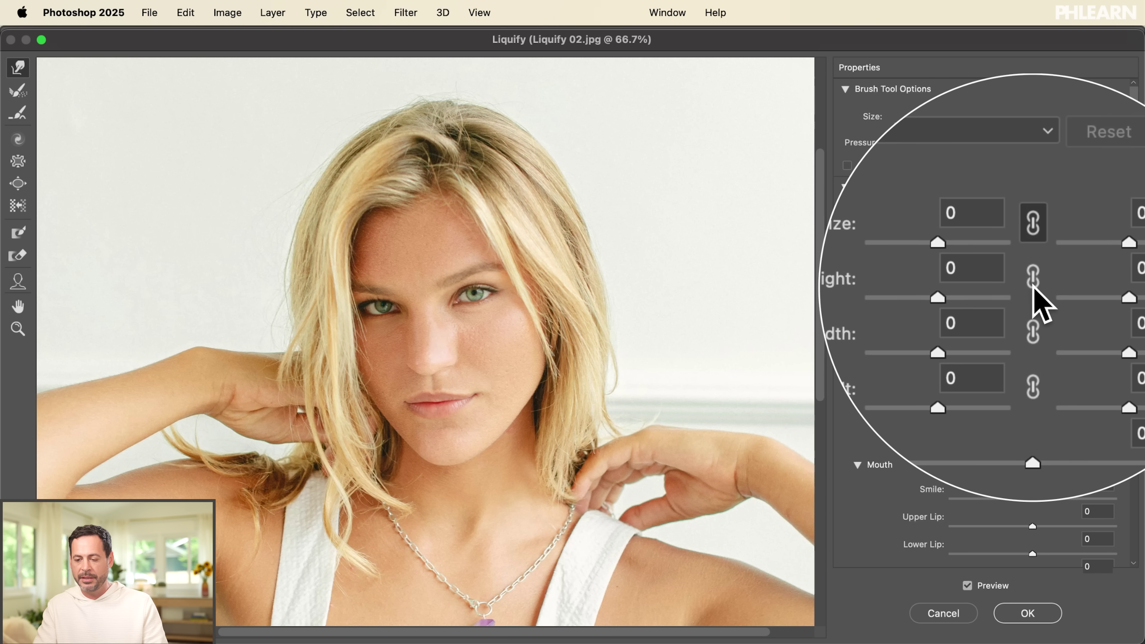
left_click(1032, 282)
left_click(1033, 310)
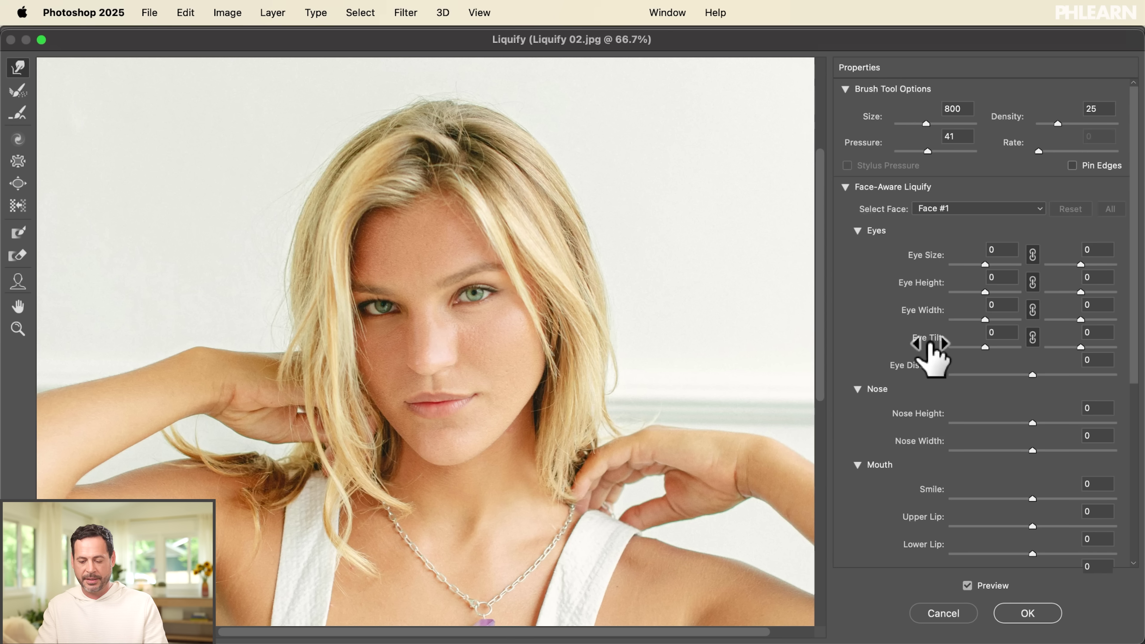
- Set the linked Eye Size to 36, Eye Height to 10 and Eye Width to -1, trying Tilt at -6 and Distance but leaving both at 0
key("super+equal")
left_click_drag(634, 347, 609, 364)
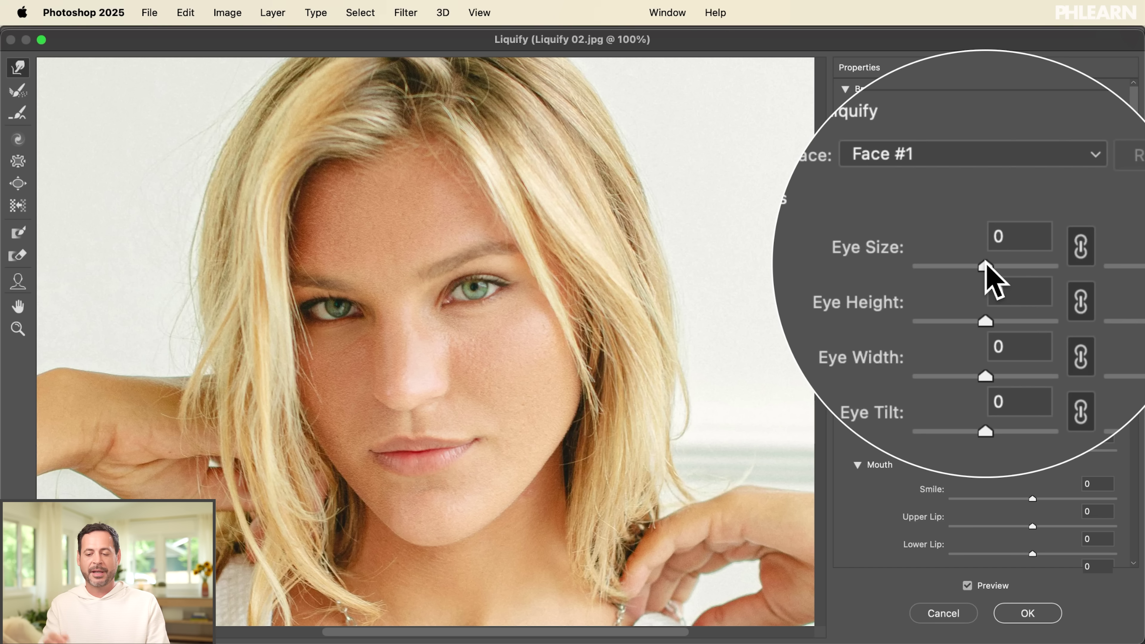
left_click_drag(985, 260, 990, 261)
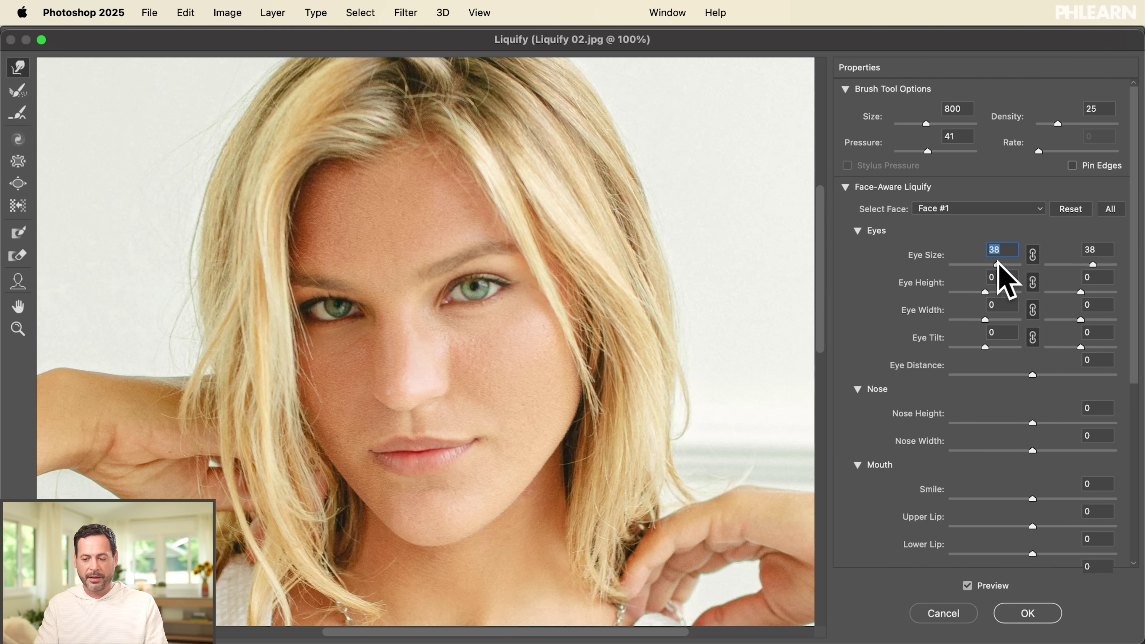
left_click_drag(995, 286, 989, 284)
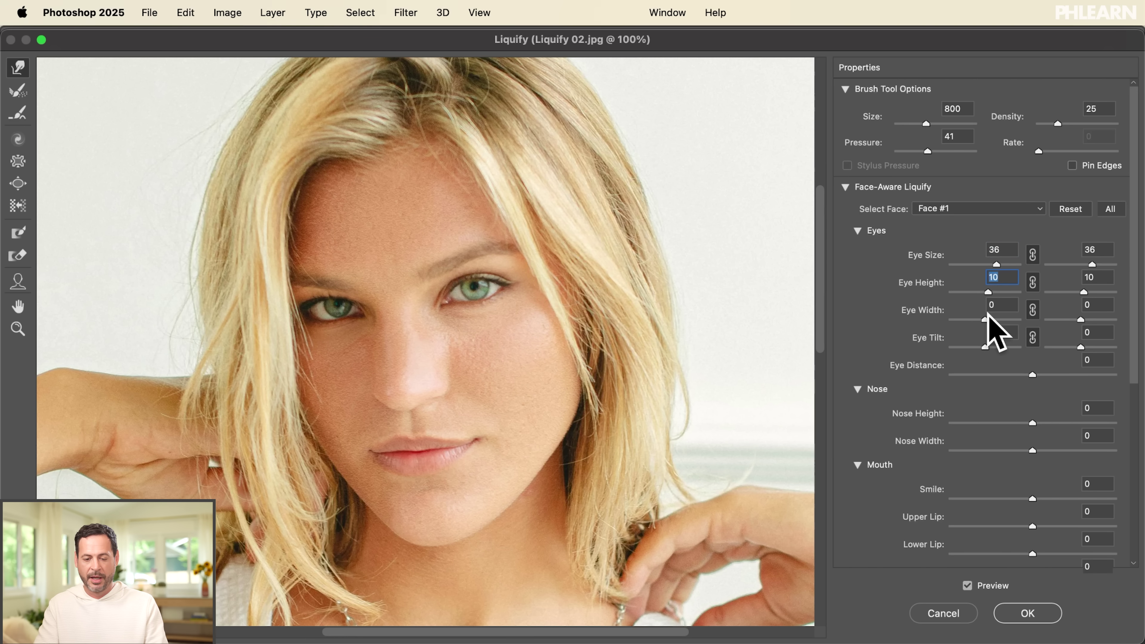
left_click_drag(991, 314, 983, 343)
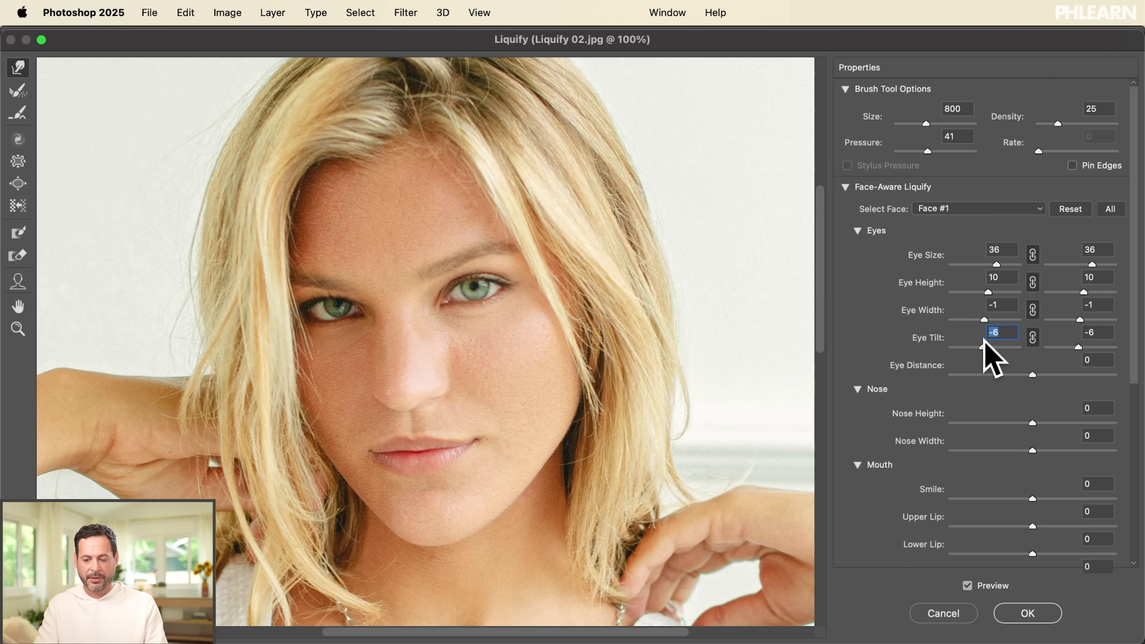
mouse_move(1030, 373)
left_mouse_down()
mouse_move(1058, 373)
mouse_move(1023, 373)
left_mouse_up()
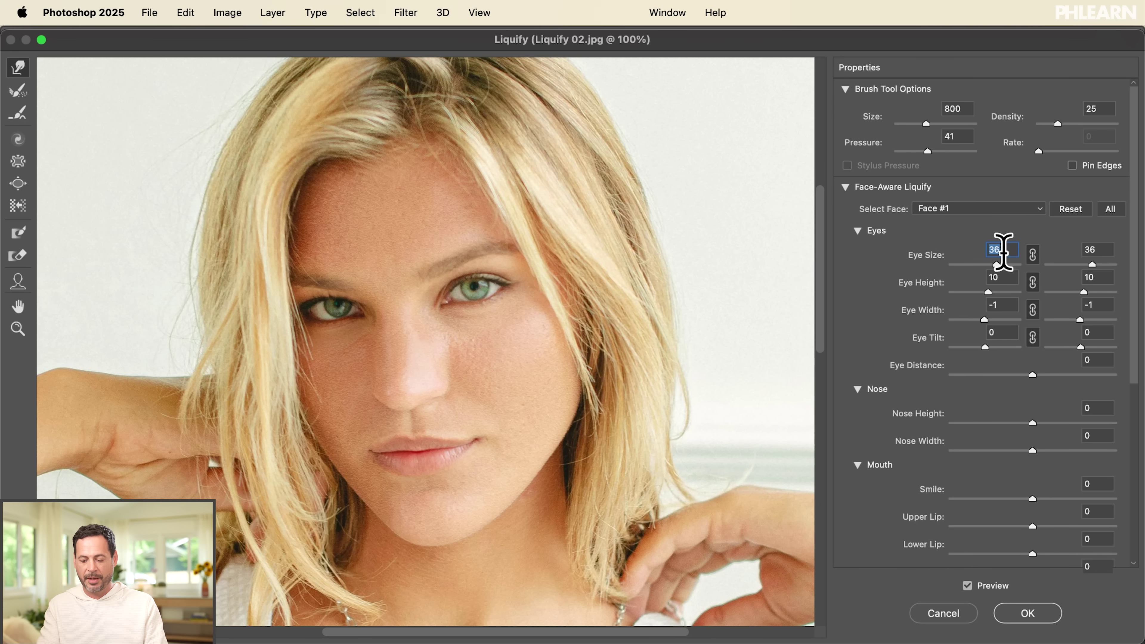
- Compare the eyes at an Eye Size of 0 and set the linked Eye Size to 24
type("0")
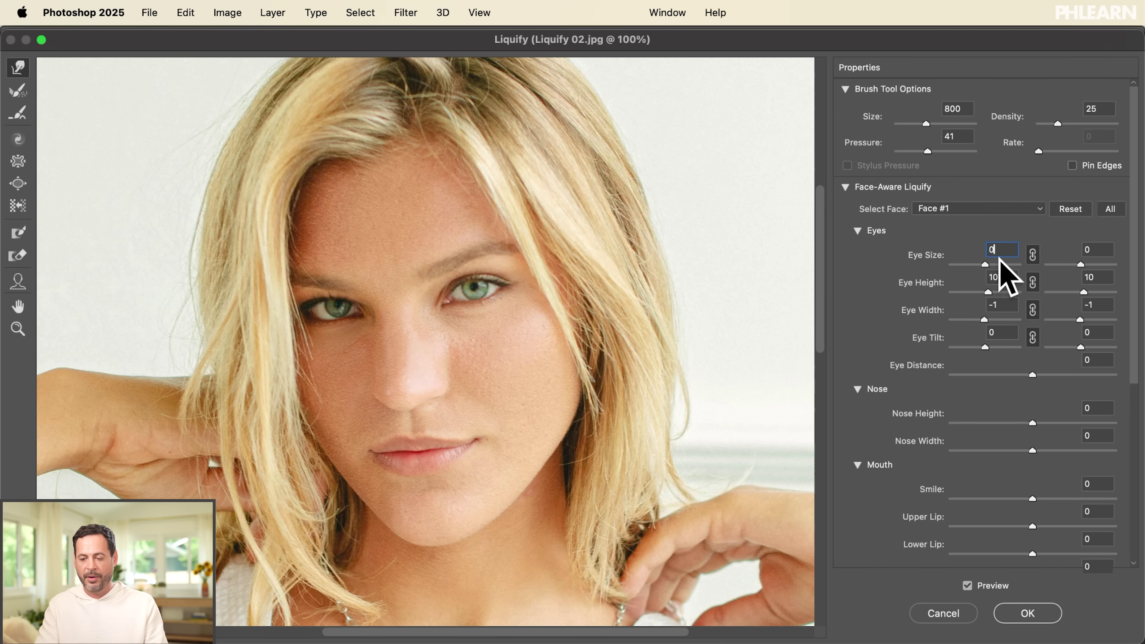
type("24")
key("Return")
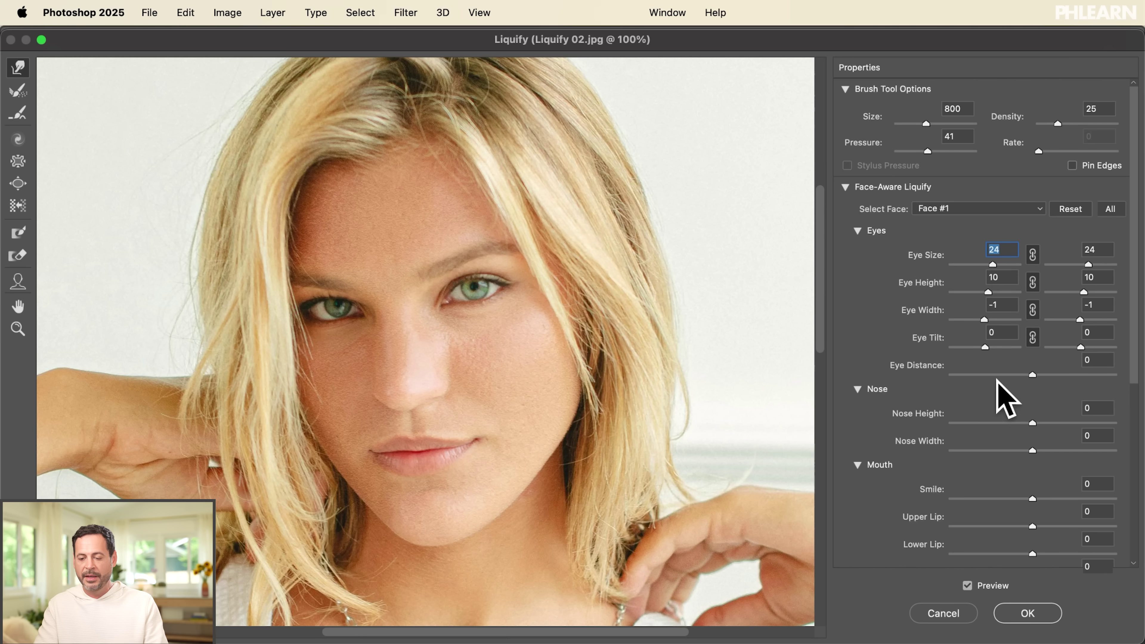
- Try the nose adjustments and set Smile to 9, Upper Lip to 3, Lower Lip to 4, Mouth Width to -3 and Mouth Height to -5
scroll(976, 442, "down", 6)
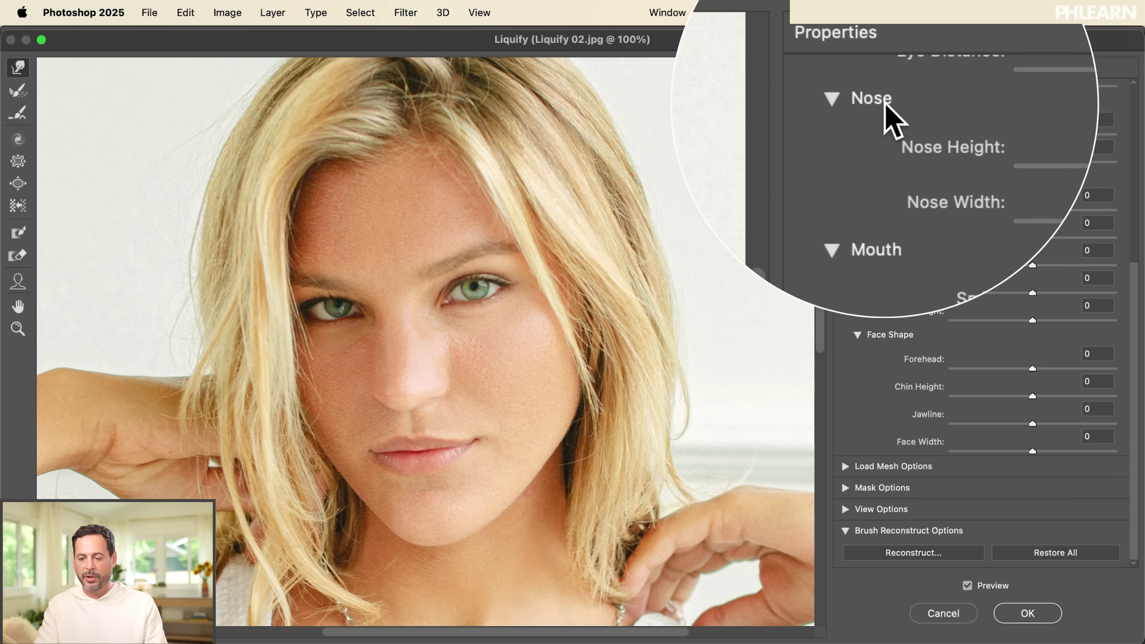
left_click_drag(1058, 133, 1022, 158)
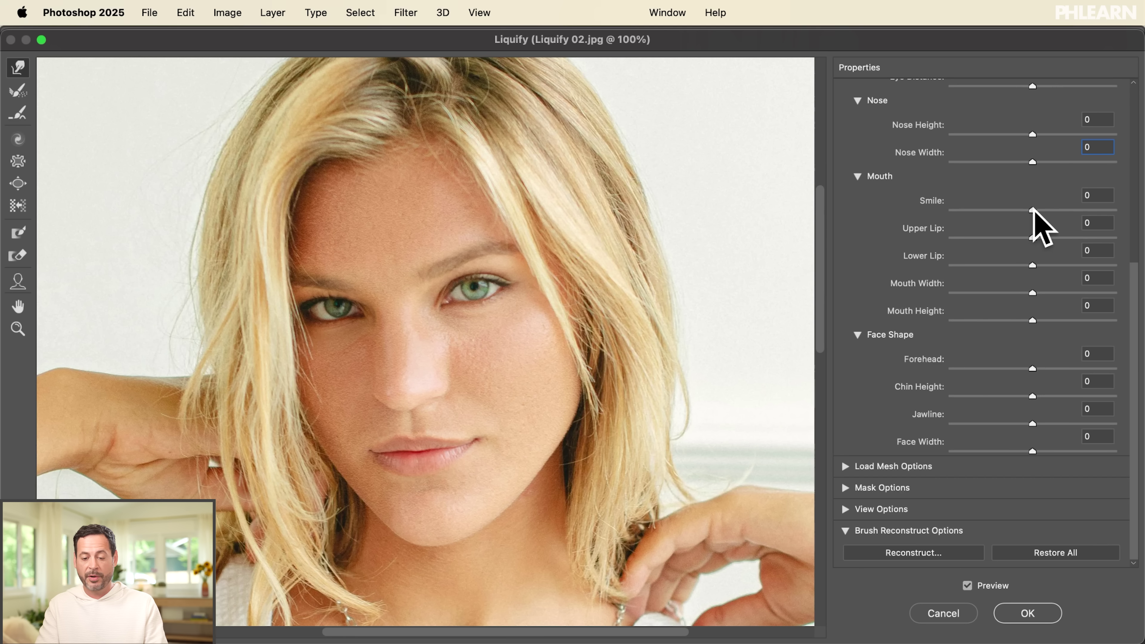
mouse_move(1046, 204)
left_mouse_down()
mouse_move(1027, 206)
mouse_move(1134, 192)
mouse_move(1061, 191)
mouse_move(1033, 208)
left_mouse_up()
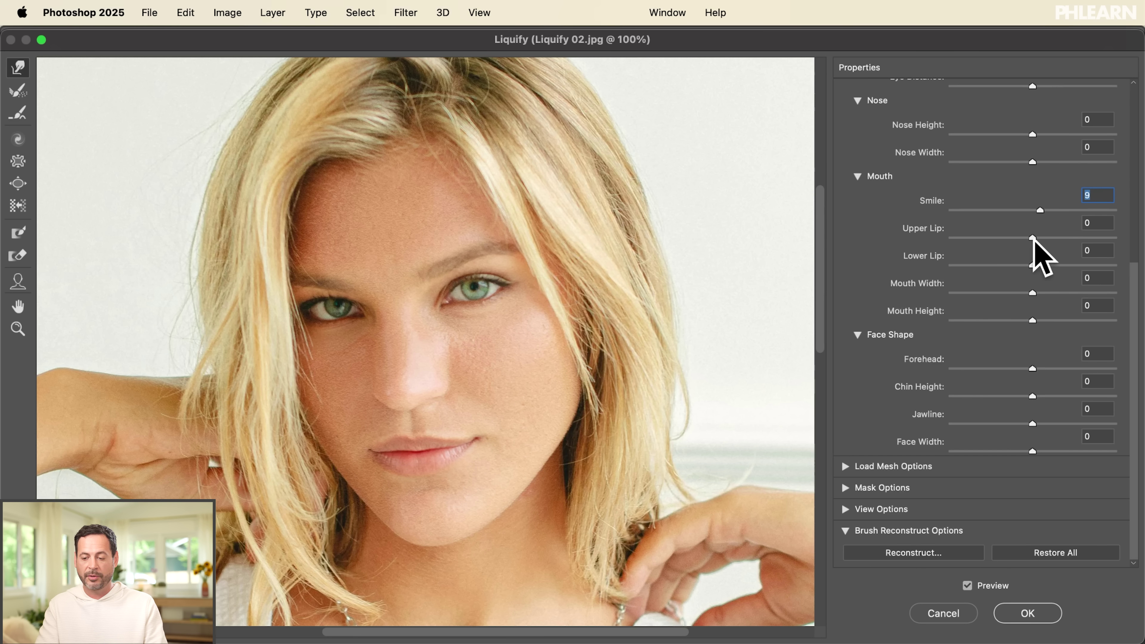
left_click_drag(1046, 239, 1015, 265)
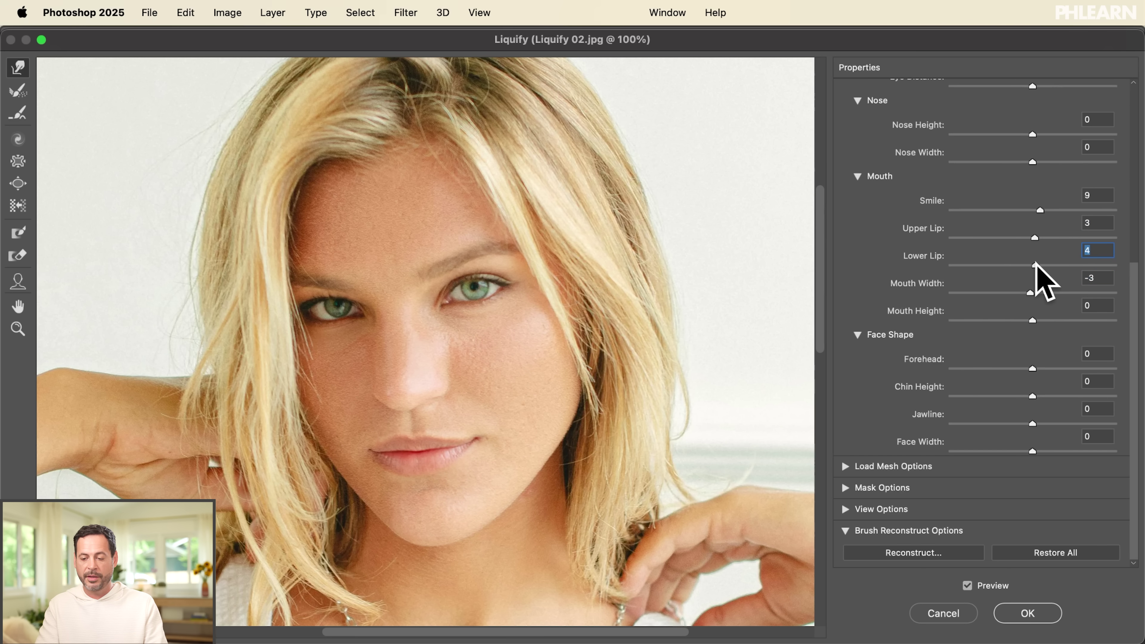
mouse_move(1032, 321)
left_mouse_down()
mouse_move(1069, 321)
mouse_move(984, 321)
mouse_move(1044, 321)
left_mouse_up()
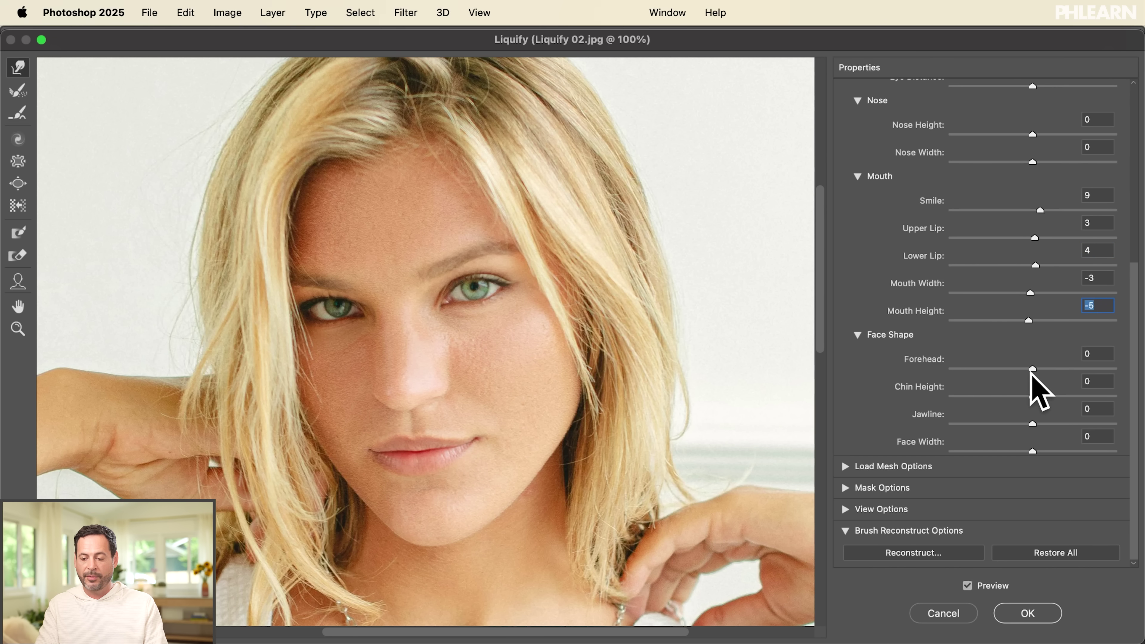
- Try Forehead at -9, Chin Height at 12, Jawline at 43 and Face Width at -30, and return all Face Shape and Mouth values to 0
left_click_drag(1033, 369, 1010, 440)
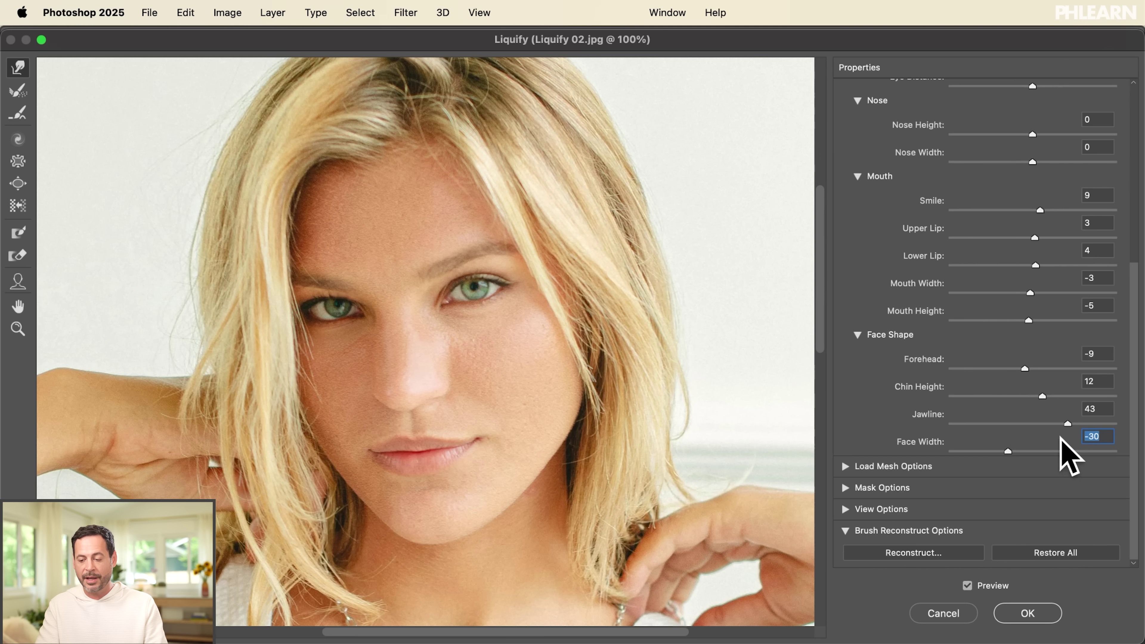
type("00")
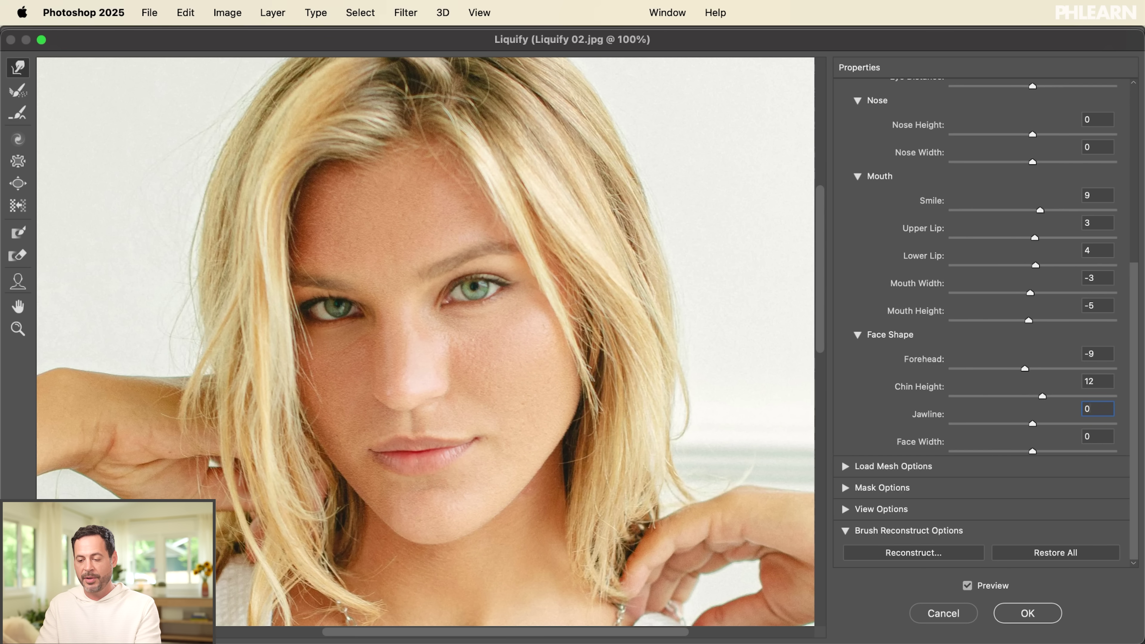
key("shift+Tab")
type("0")
left_click_drag(1024, 368, 1105, 366)
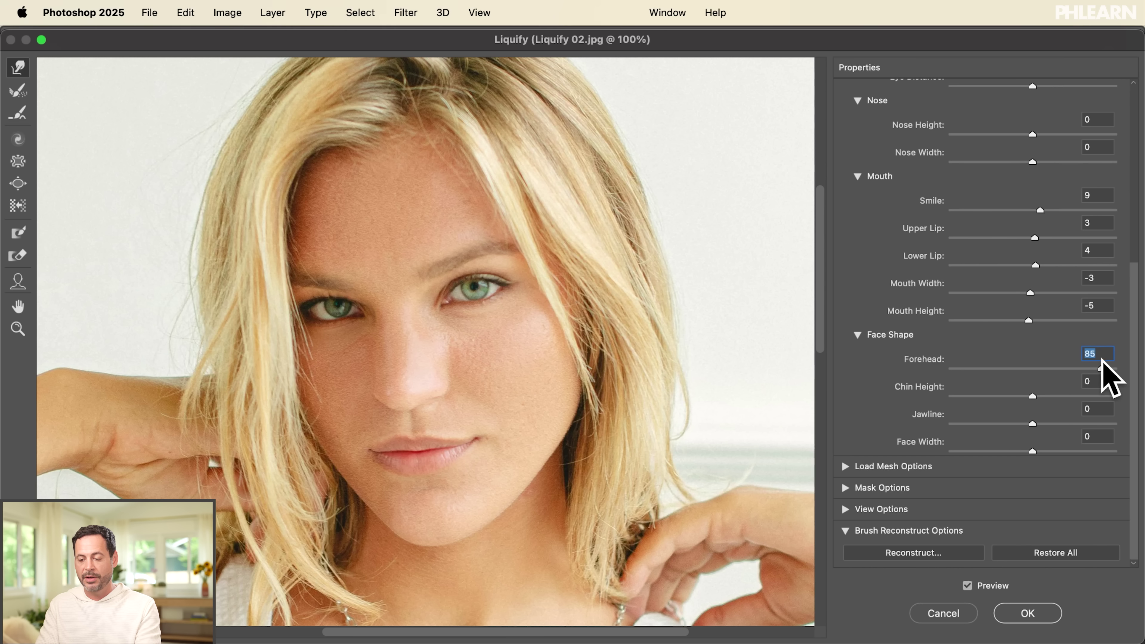
type("00")
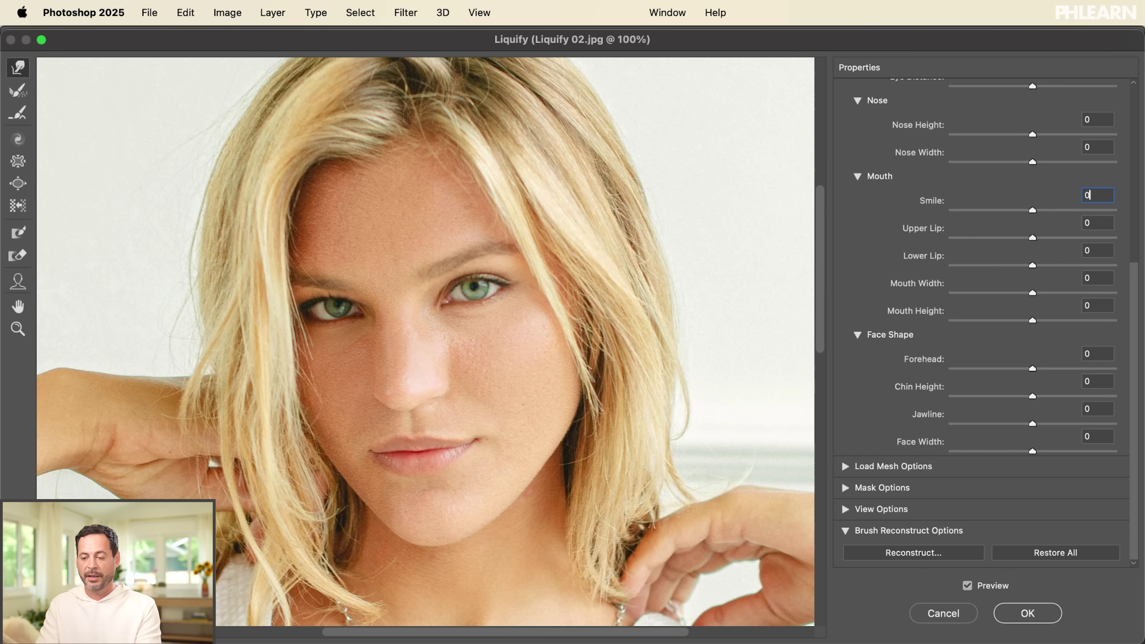
- Return the Eye Size, Eye Height and Eye Width values to 0 for both eyes
scroll(983, 316, "up", 10)
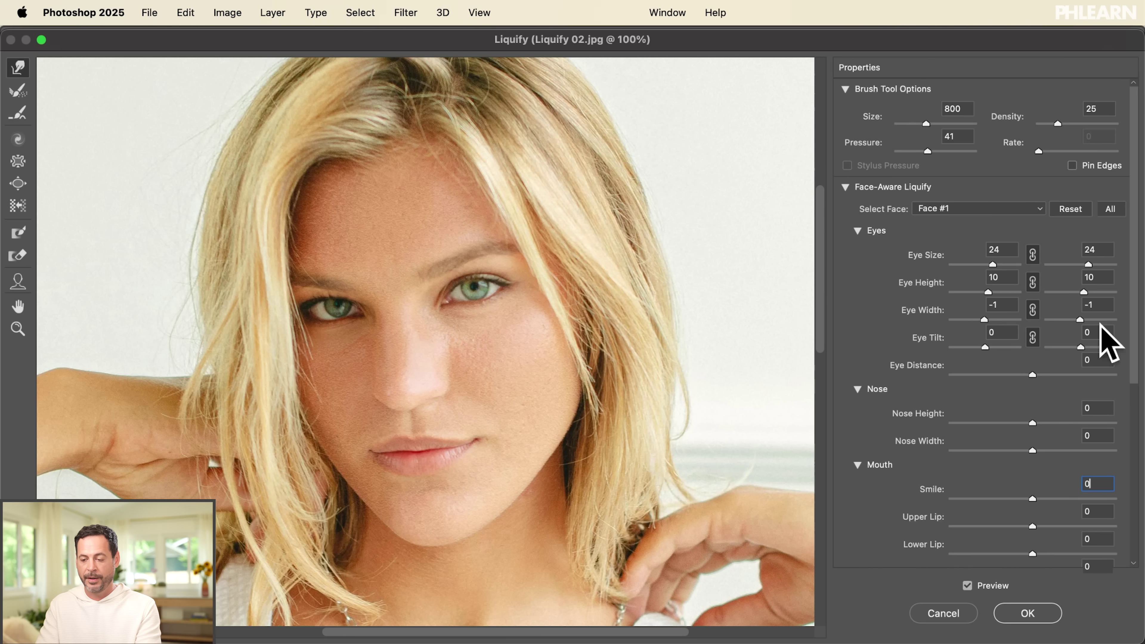
type("0")
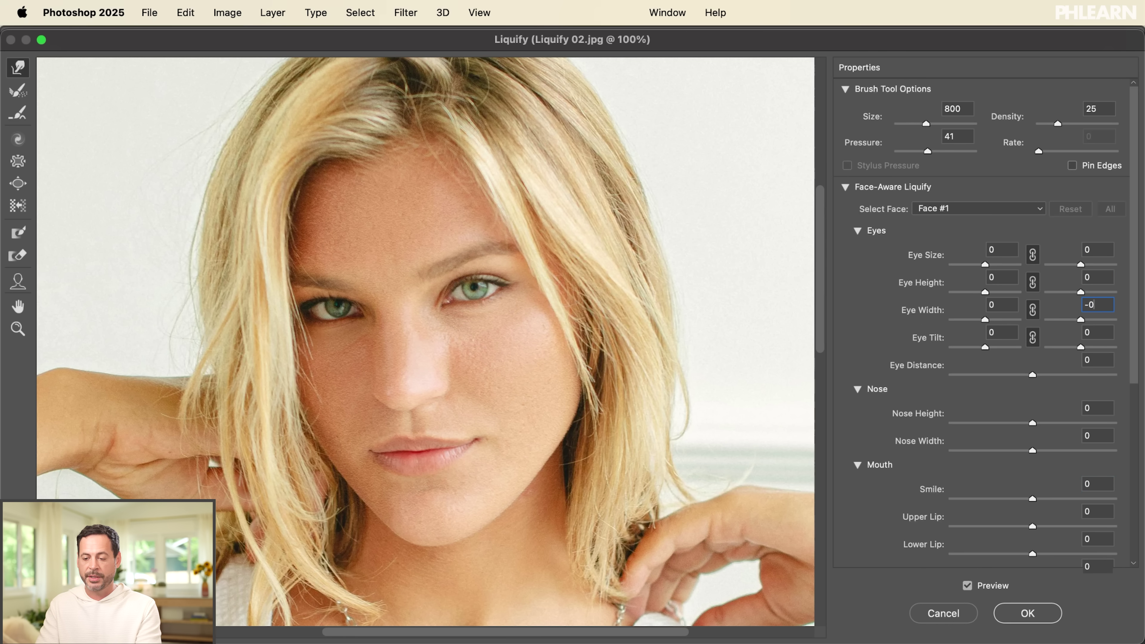
scroll(1034, 273, "down", 8)
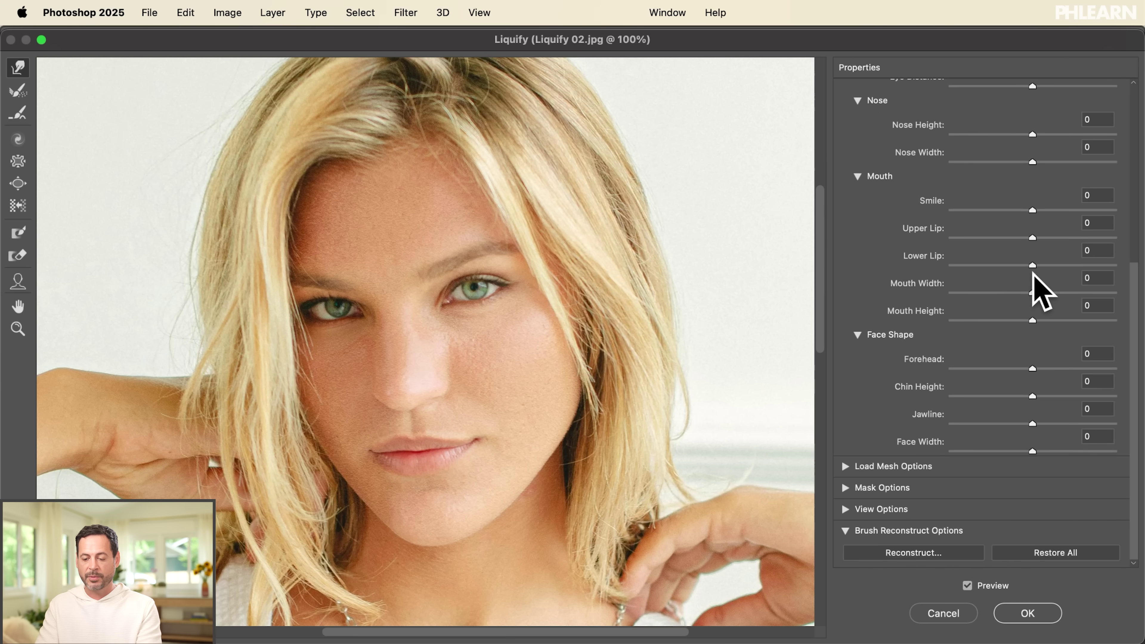
scroll(1037, 291, "up", 8)
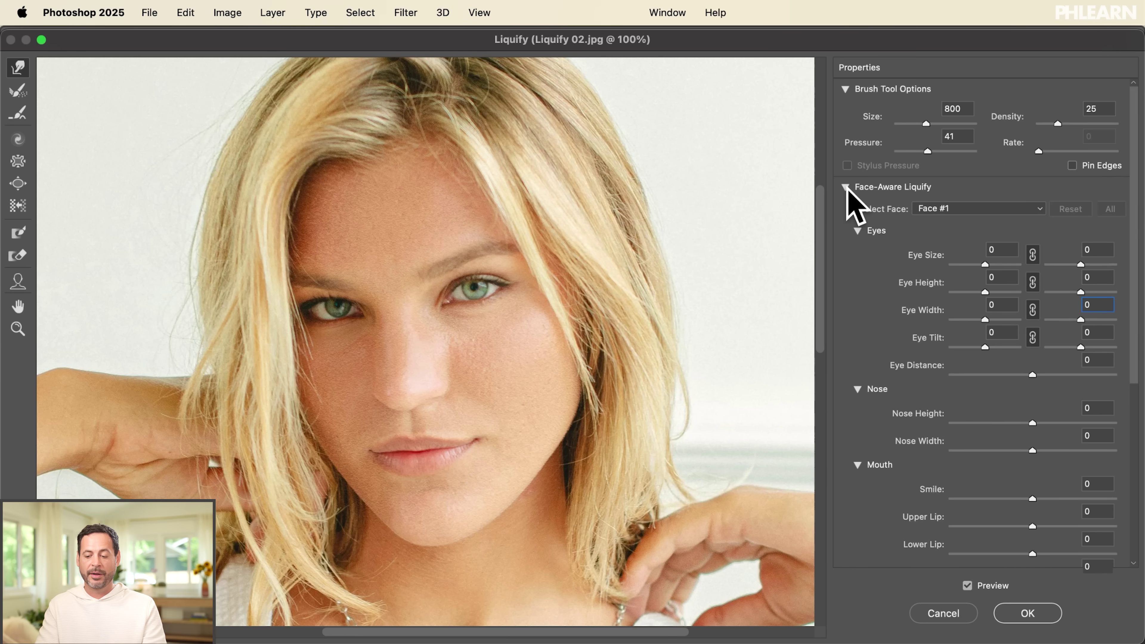
- Collapse the Face-Aware Liquify settings, apply the Liquify filter and compare the portrait with the effect off and on
left_click(845, 187)
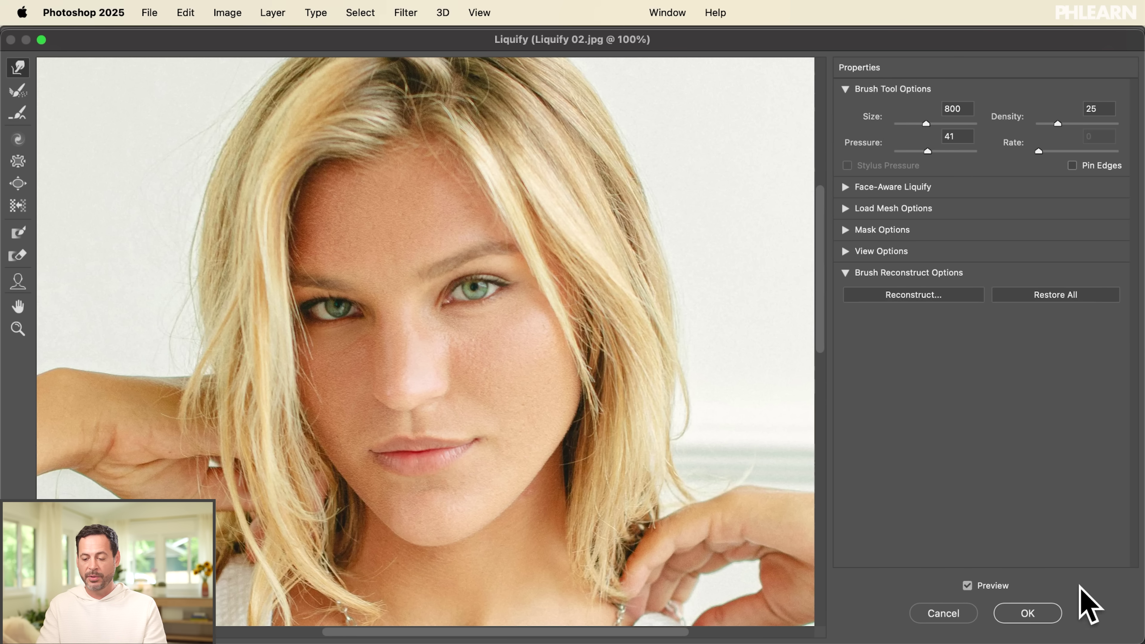
left_click(1028, 613)
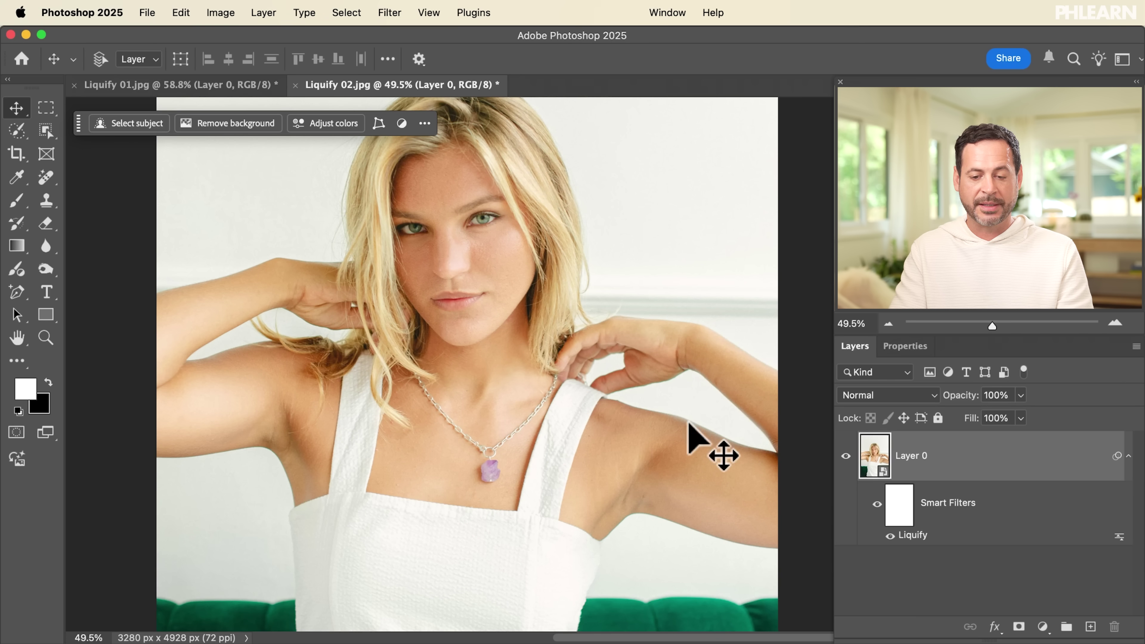
scroll(596, 396, "down", 4)
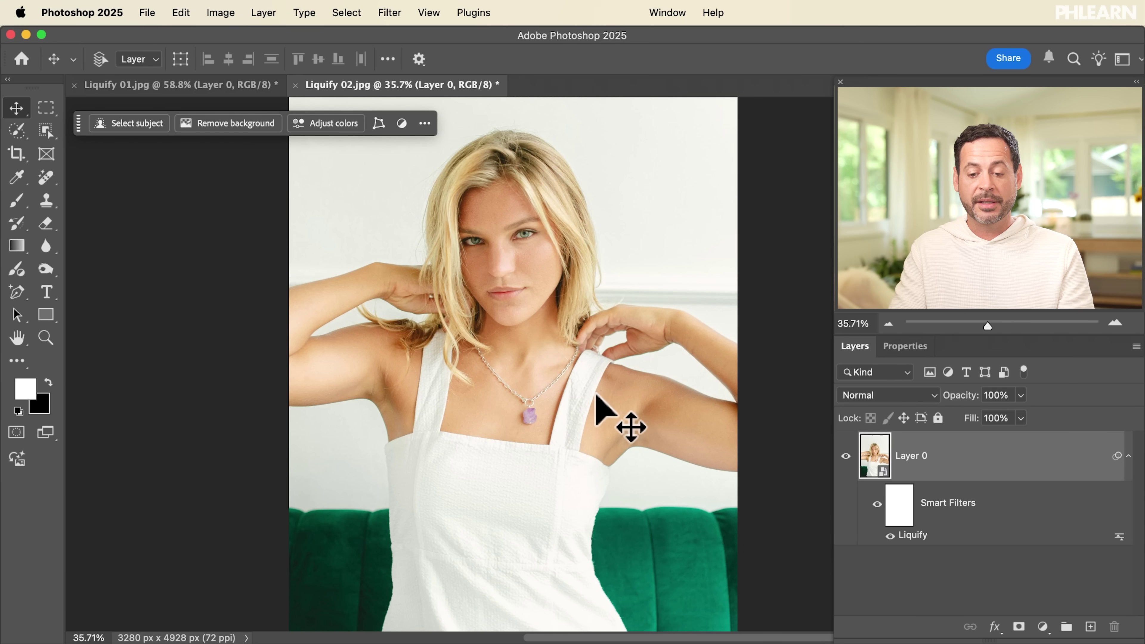
left_click(890, 536)
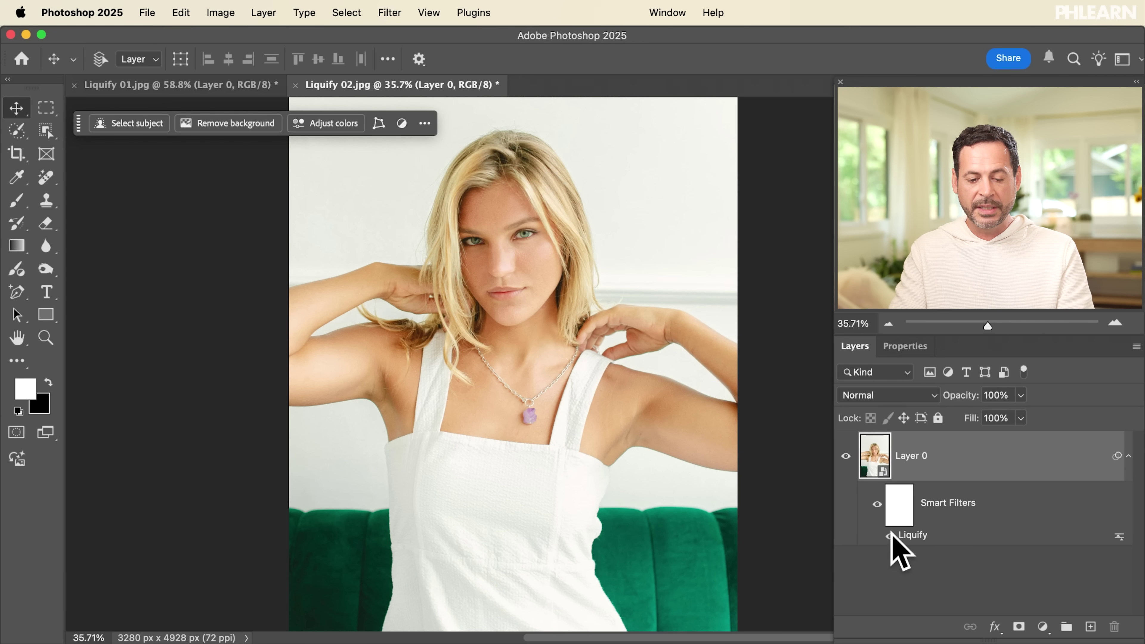
left_click(890, 535)
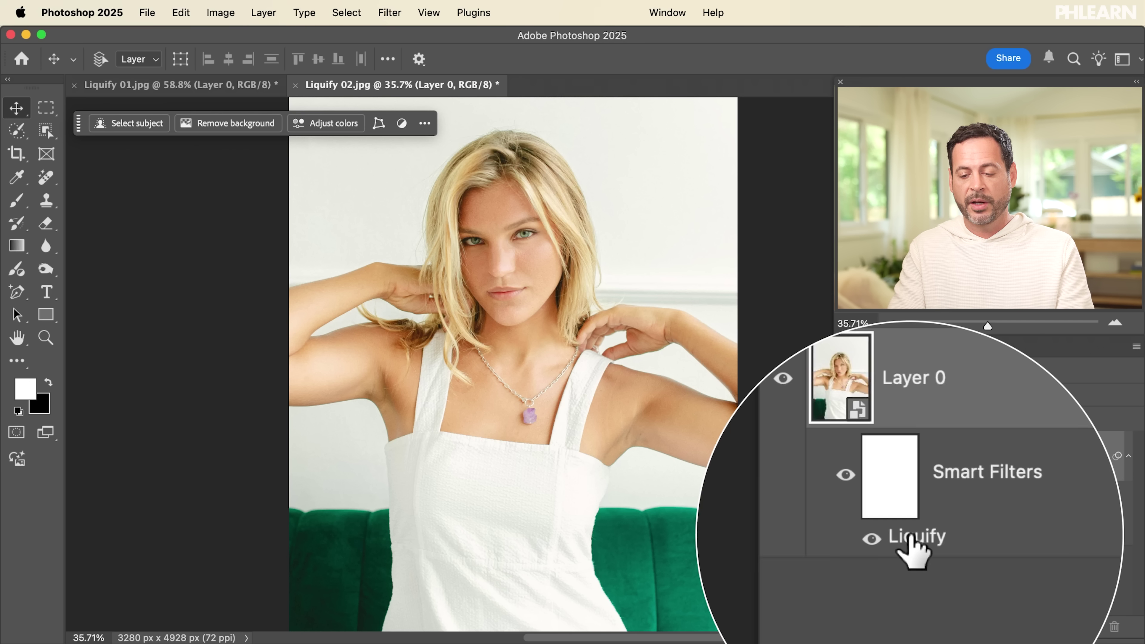
- Reopen the Liquify smart filter, push the woman's hair outward beside the wall moulding with Forward Warp, and apply the edit
double_click(909, 536)
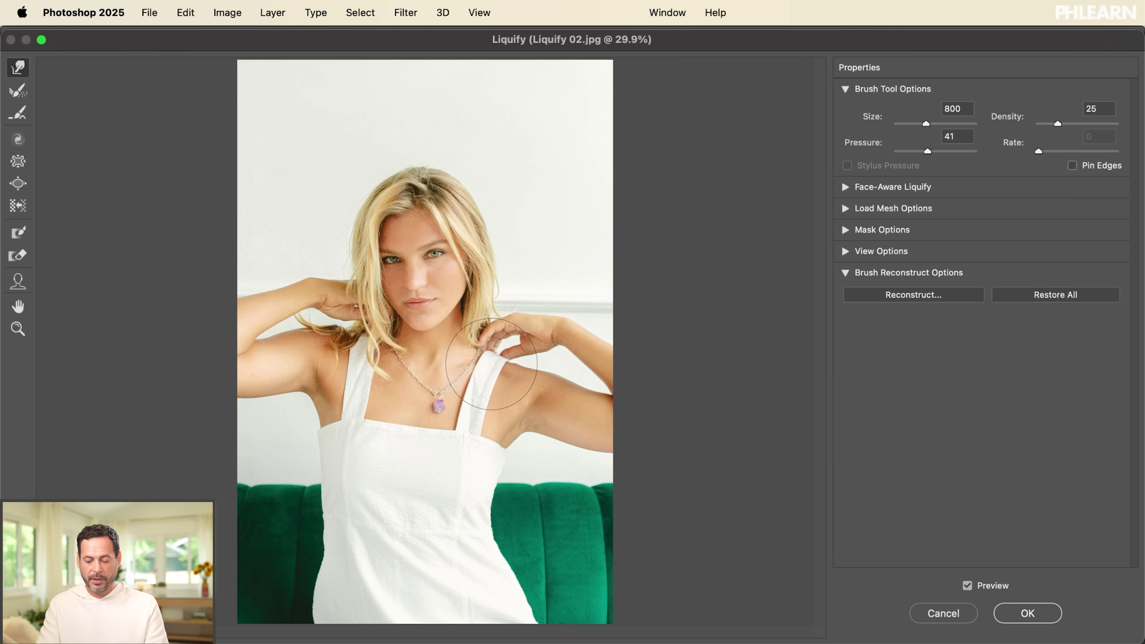
key("super+equal")
key("super+equal")
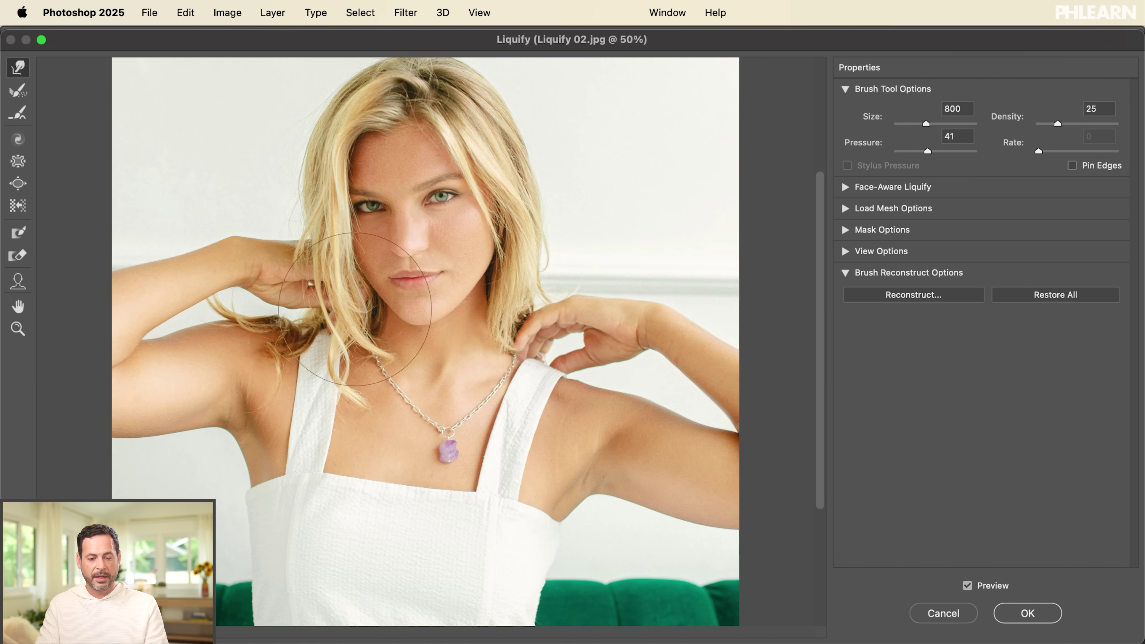
mouse_move(534, 275)
left_mouse_down()
mouse_move(564, 247)
mouse_move(545, 264)
left_mouse_up()
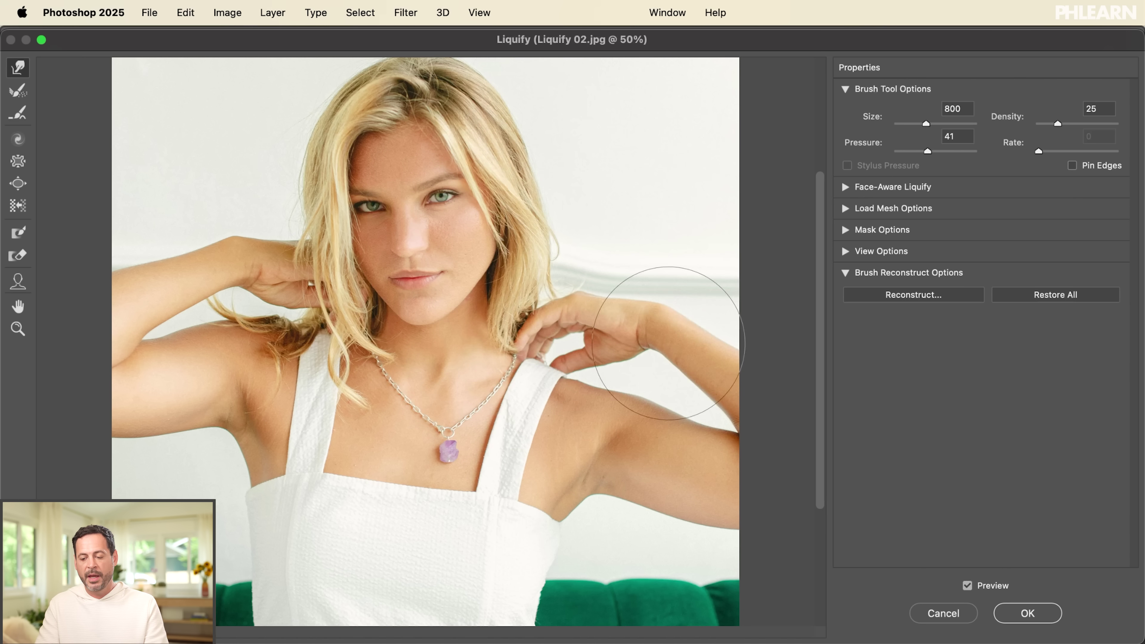
left_click(1023, 613)
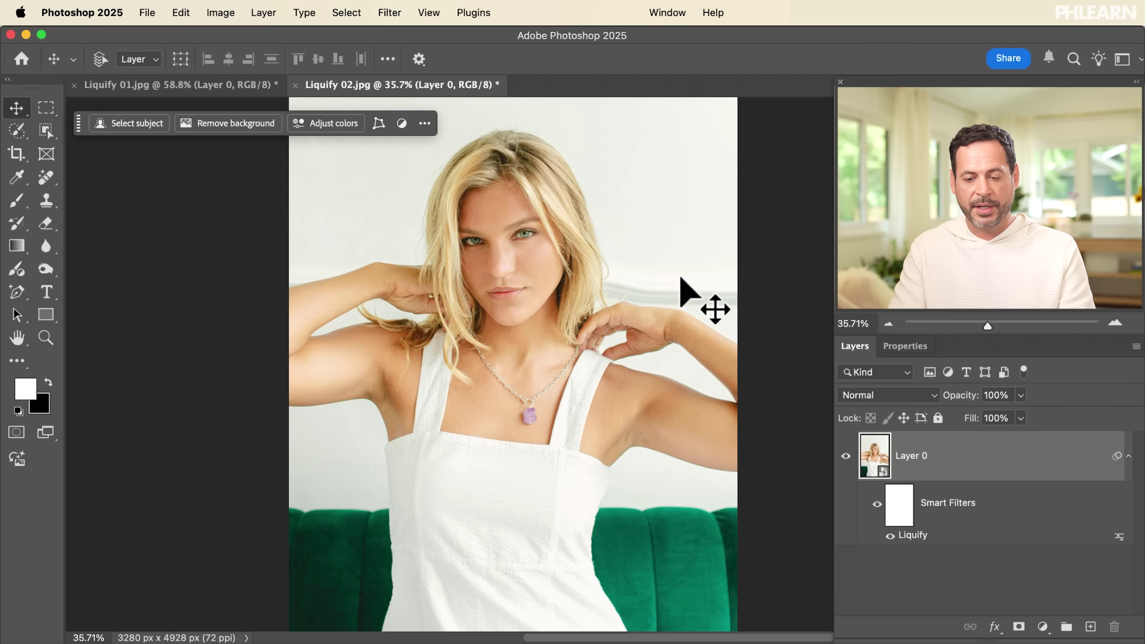
- Paint a selection with the Selection Brush over the distorted wall moulding between the woman's hair and her raised hand
scroll(688, 289, "up", 5)
scroll(680, 277, "right", 2)
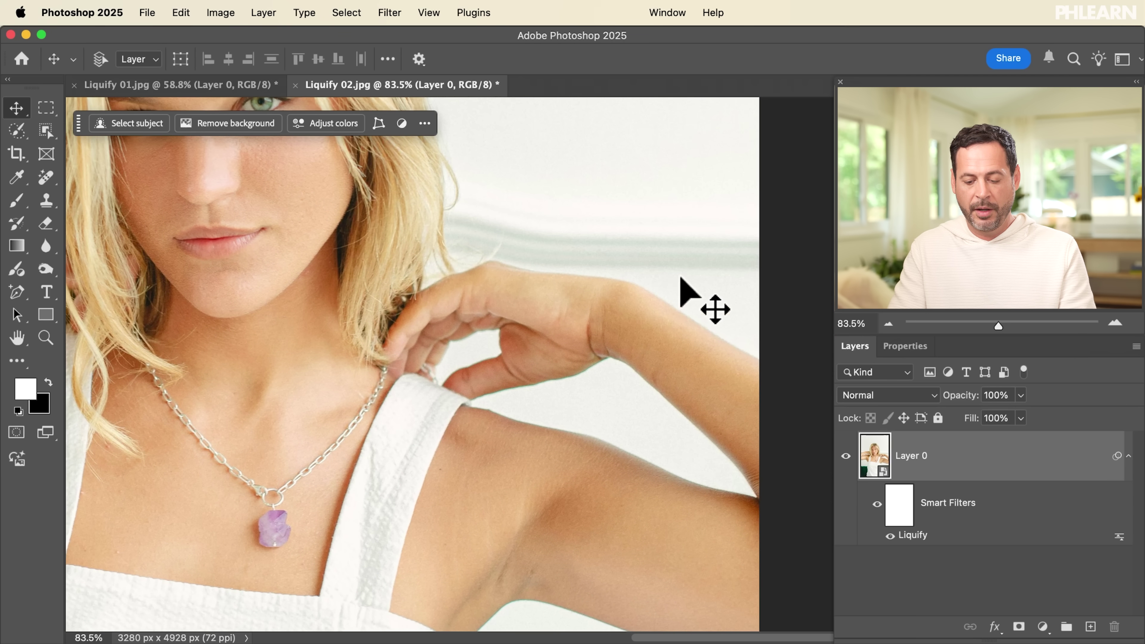
key("w")
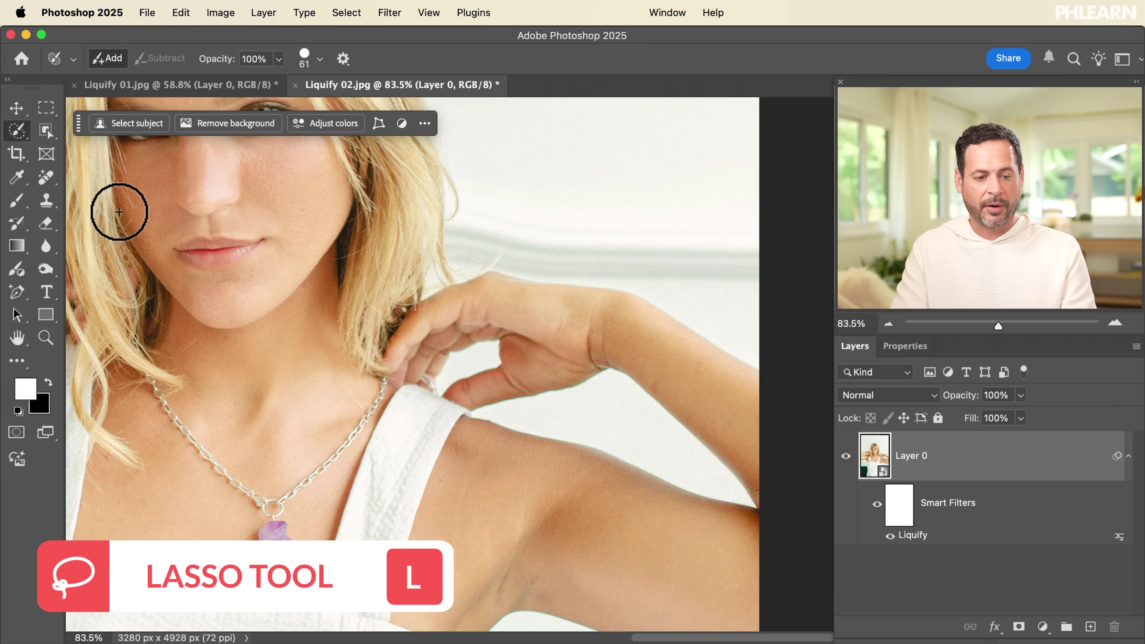
right_click(19, 130)
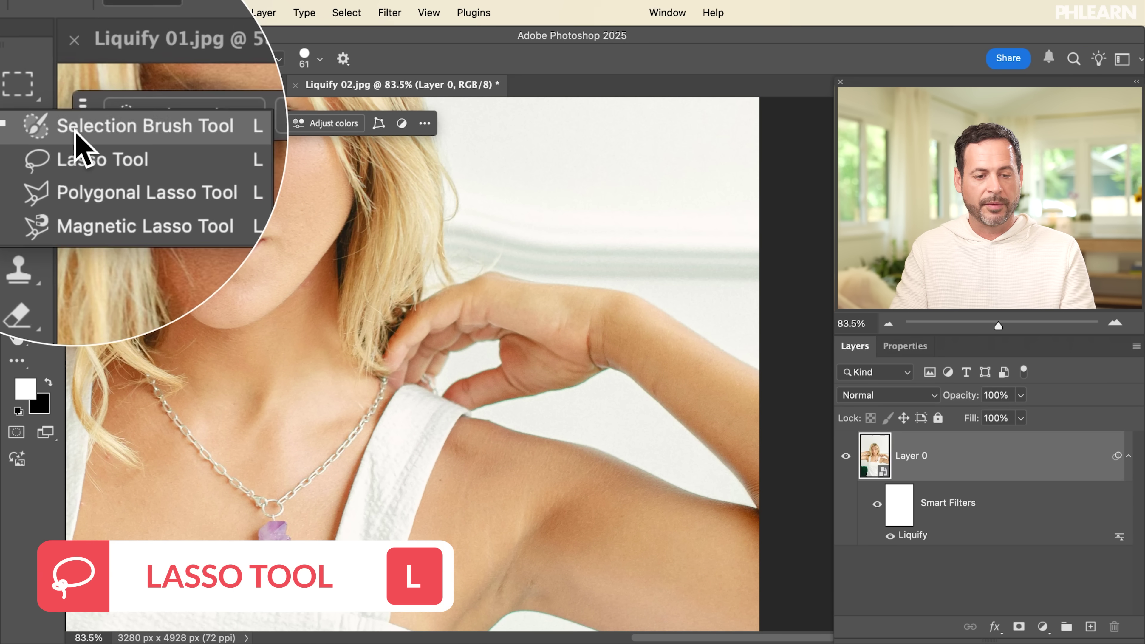
left_click(90, 129)
mouse_move(475, 199)
left_mouse_down()
mouse_move(452, 218)
mouse_move(462, 263)
mouse_move(573, 263)
mouse_move(539, 222)
mouse_move(465, 189)
mouse_move(449, 197)
left_mouse_up()
- Run Generative Fill on the selected moulding with an empty prompt and choose the second variation
left_click(149, 127)
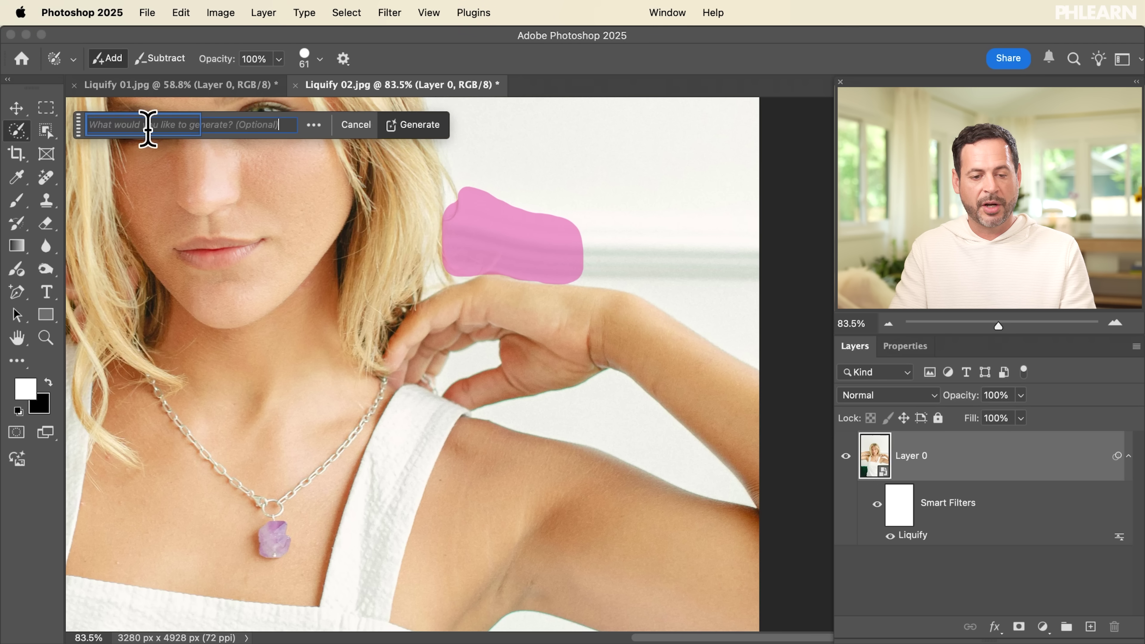
left_click(406, 126)
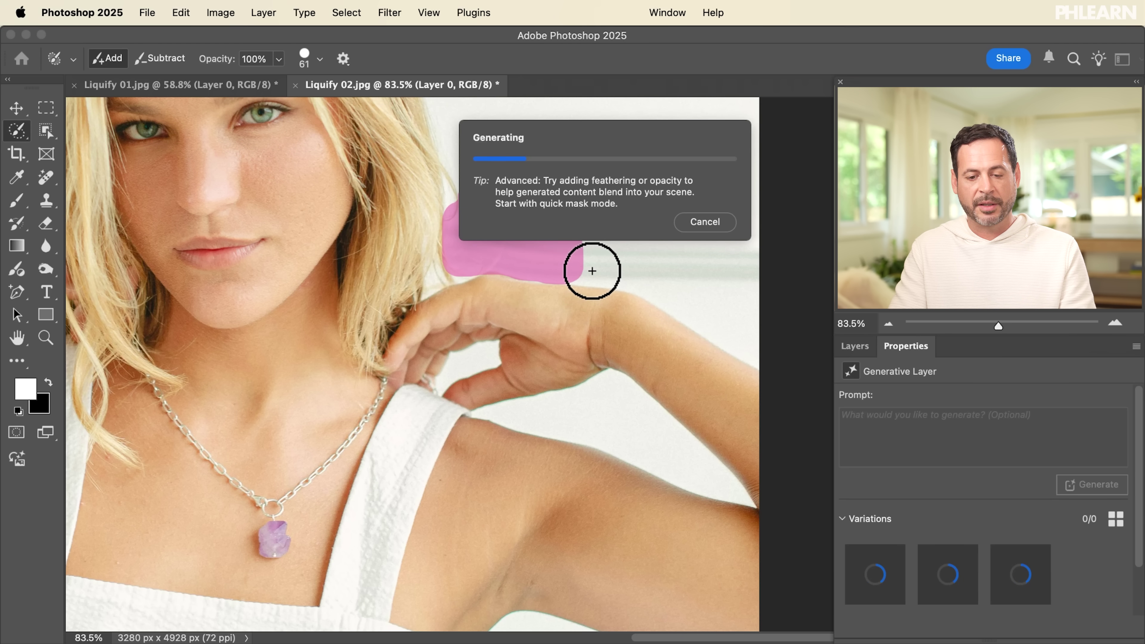
scroll(592, 271, "right", 4)
scroll(592, 270, "up", 1)
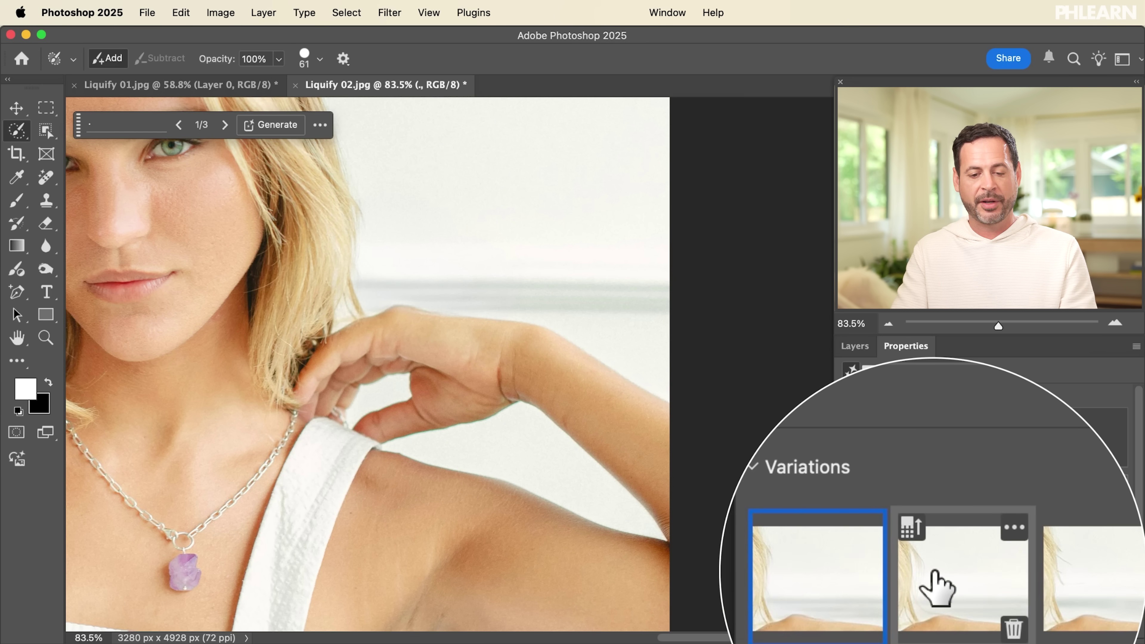
left_click(935, 584)
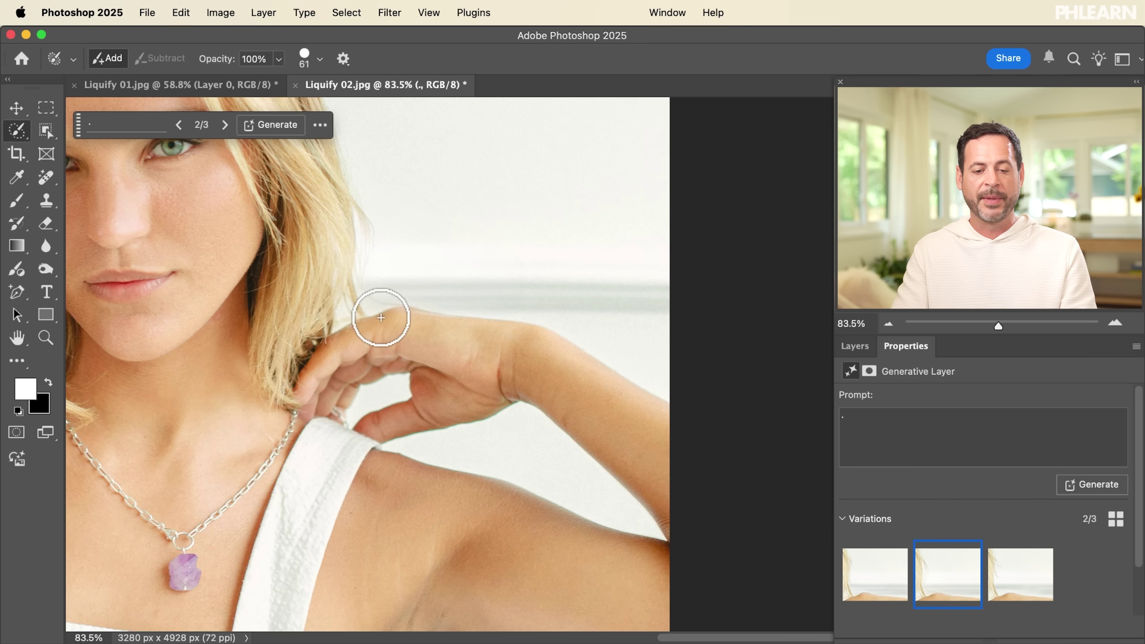
- Hide and show the generative layer to compare the wall moulding before and after the repair
left_click(849, 348)
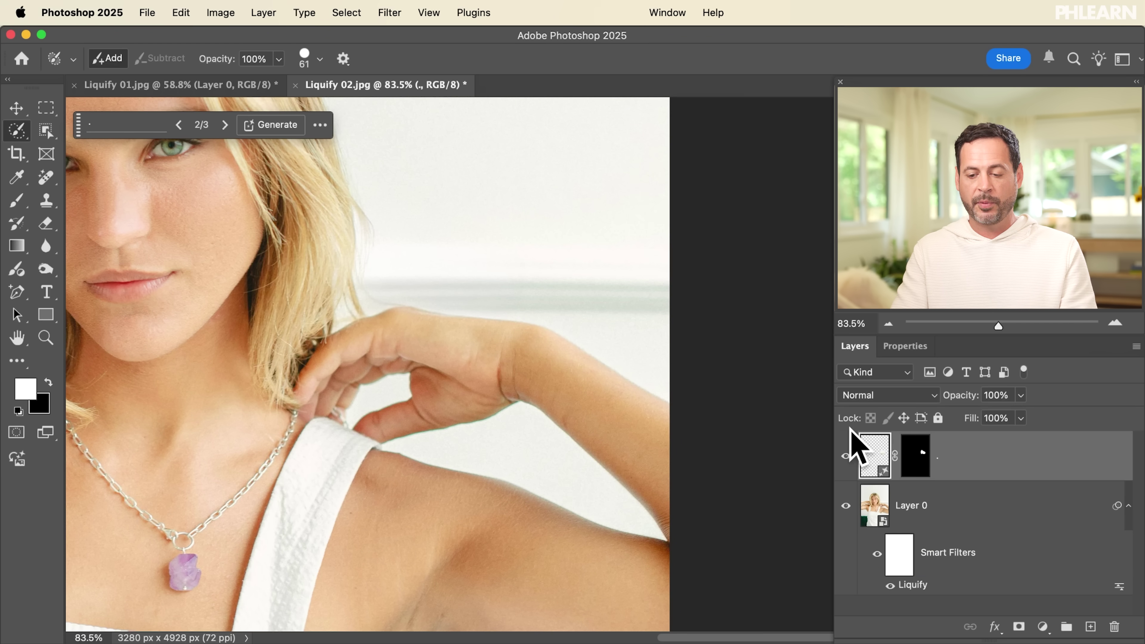
left_click(845, 455)
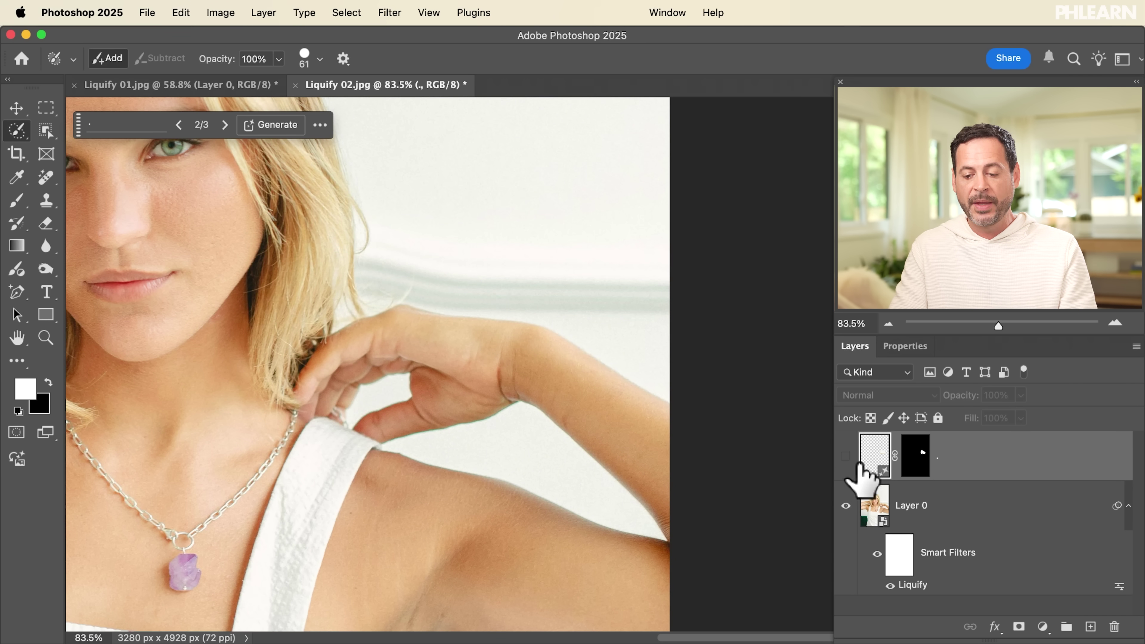
left_click(843, 456)
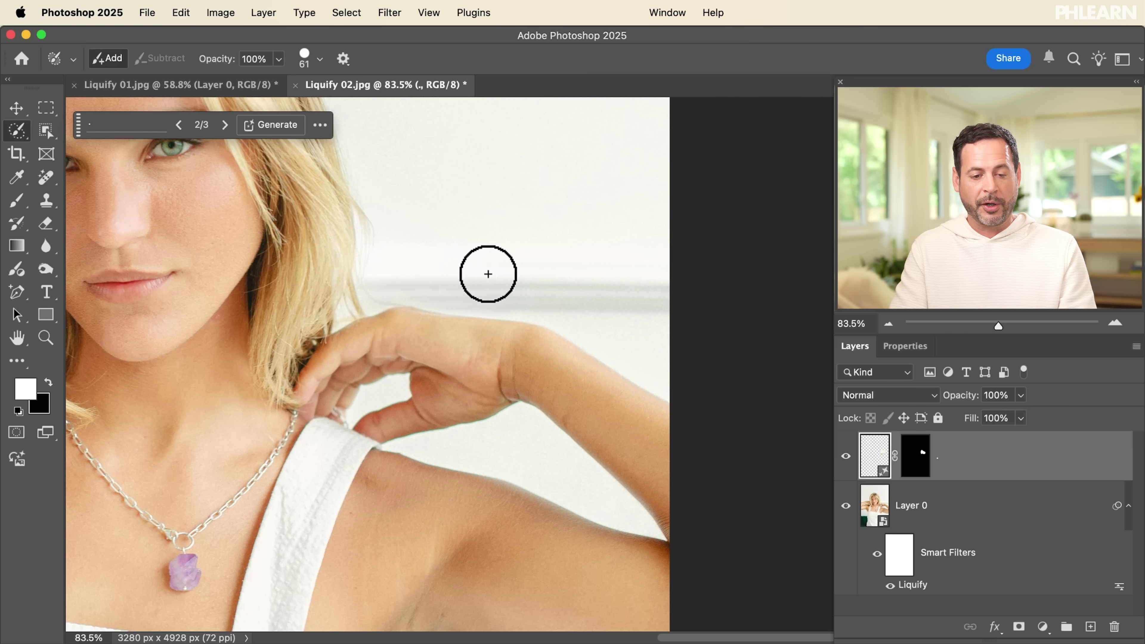
scroll(465, 274, "left", 10)
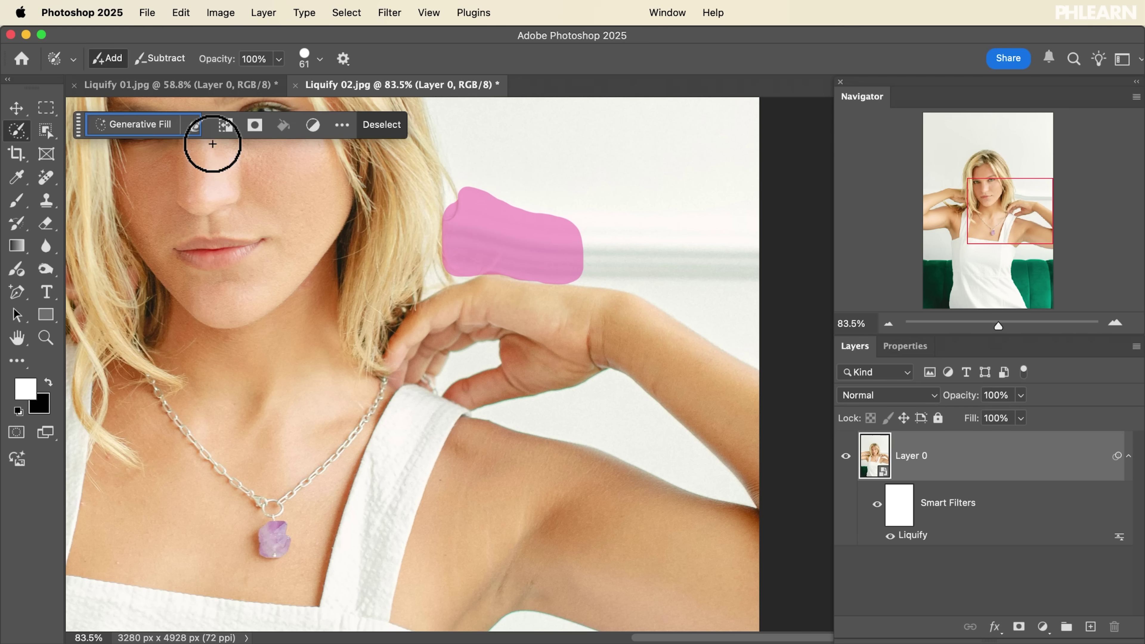
left_click(146, 124)
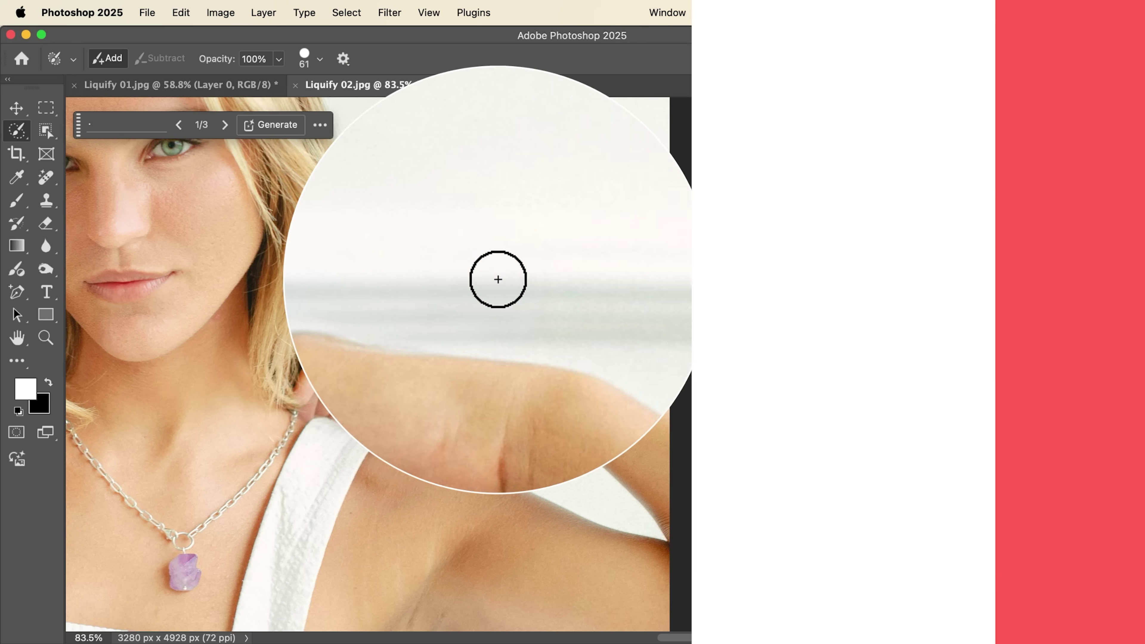